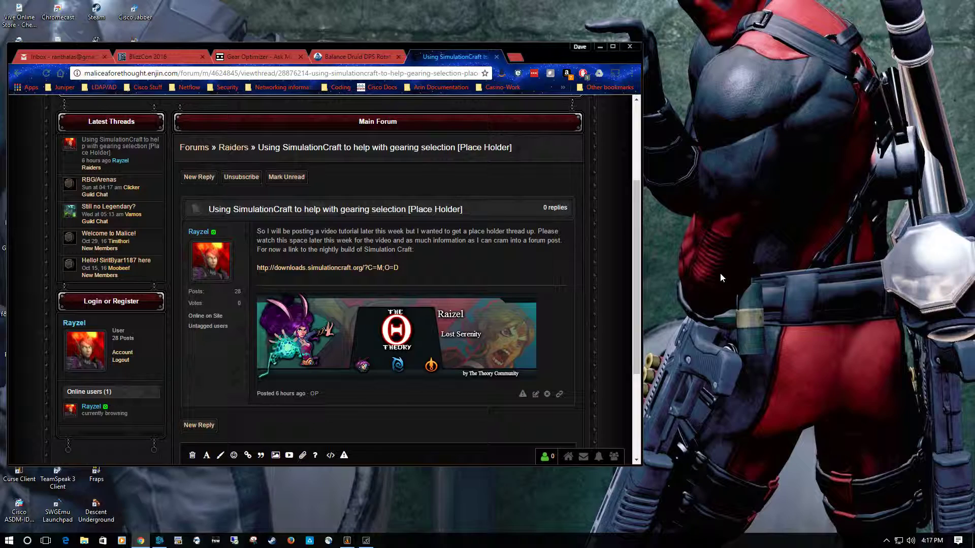
- Move the browser window toward the middle of the desktop and open the SimulationCraft nightly build downloads link from the forum post
{"action": "left_click_drag", "start_coordinate": [532, 51], "coordinate": [766, 30]}
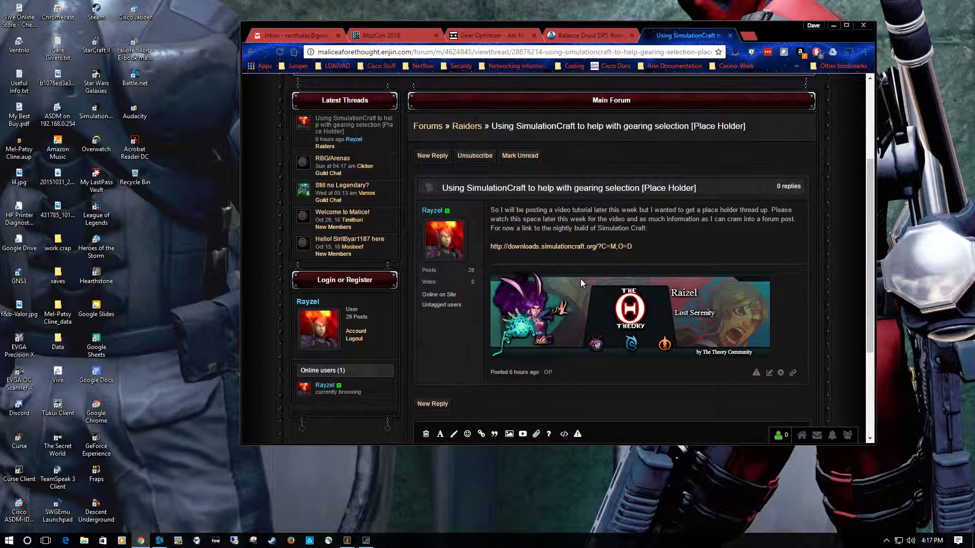
{"action": "left_click", "coordinate": [566, 250]}
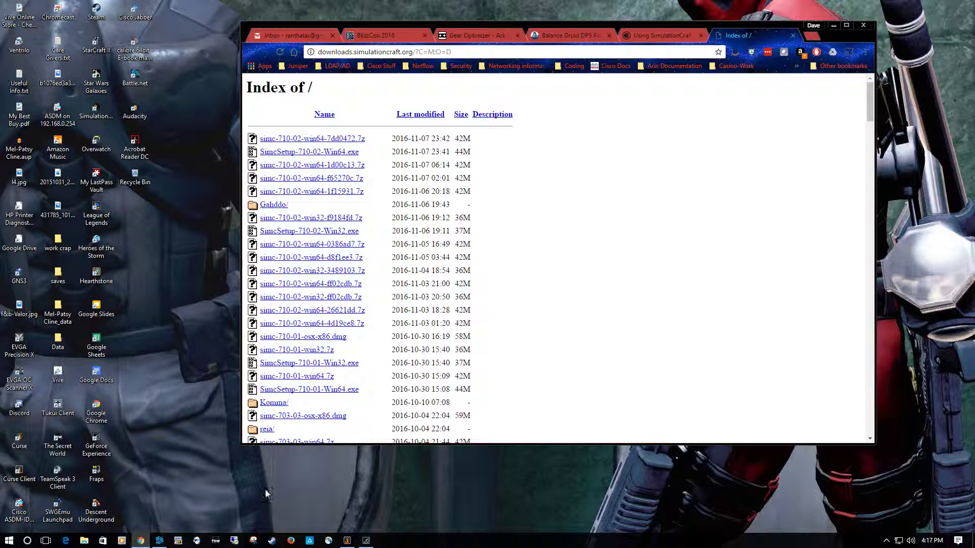
- Check the PC's system type on the About page of Windows Settings, and close Settings
{"action": "left_click", "coordinate": [8, 541]}
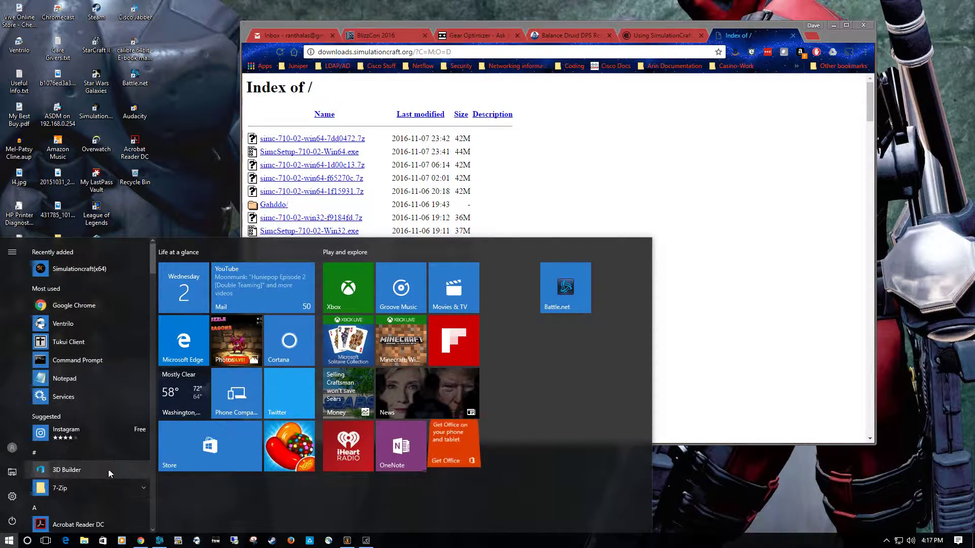
{"action": "scroll", "coordinate": [105, 444], "scroll_direction": "down", "scroll_amount": 1}
{"action": "scroll", "coordinate": [106, 444], "scroll_direction": "up", "scroll_amount": 1}
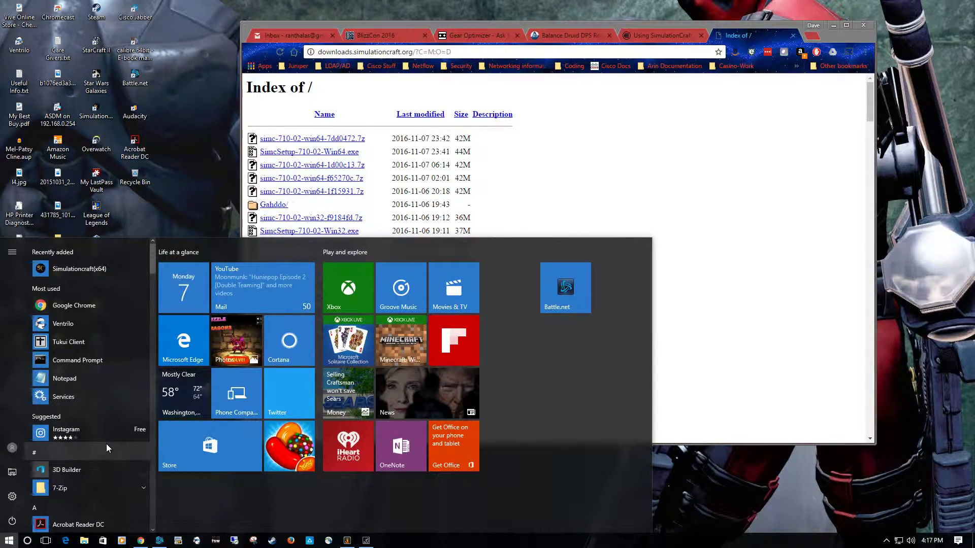
{"action": "left_click", "coordinate": [12, 497]}
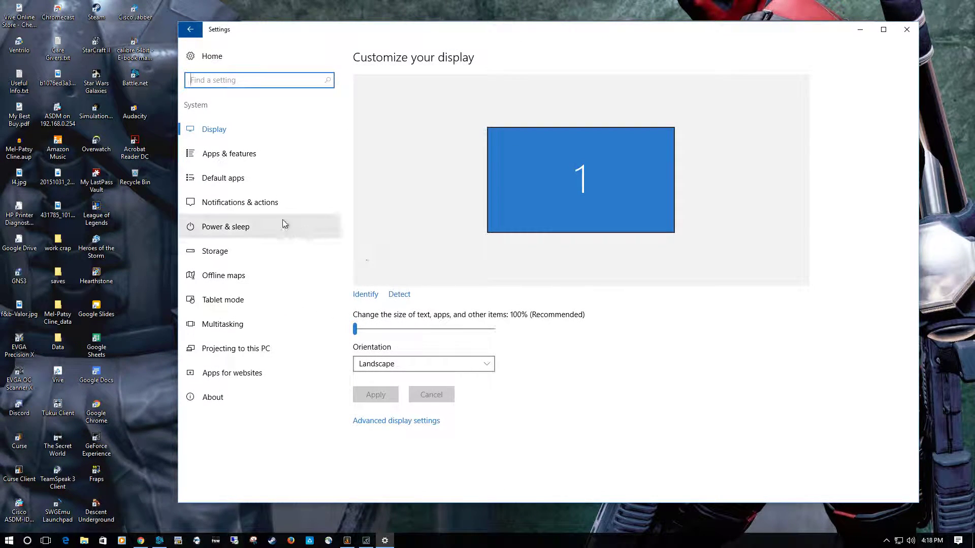
{"action": "left_click", "coordinate": [217, 400]}
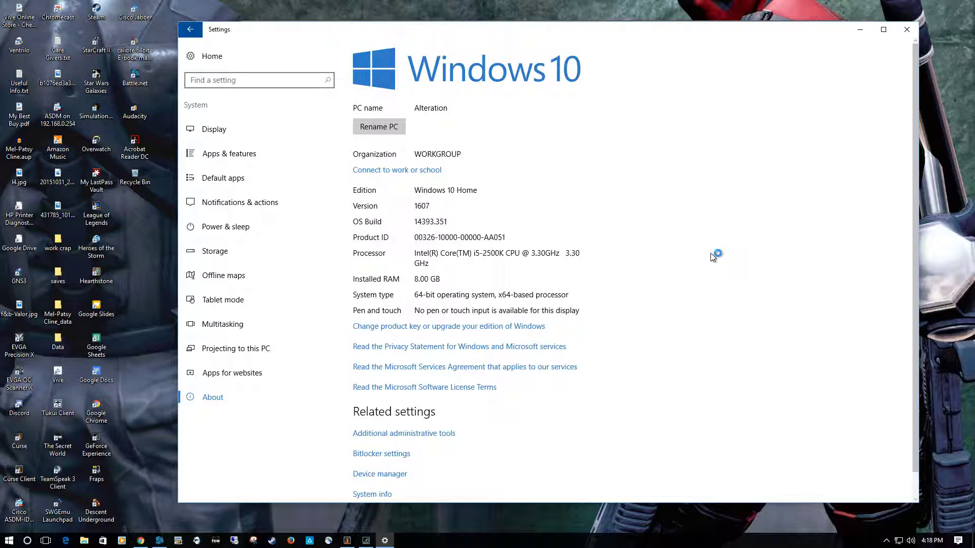
{"action": "left_click", "coordinate": [905, 32]}
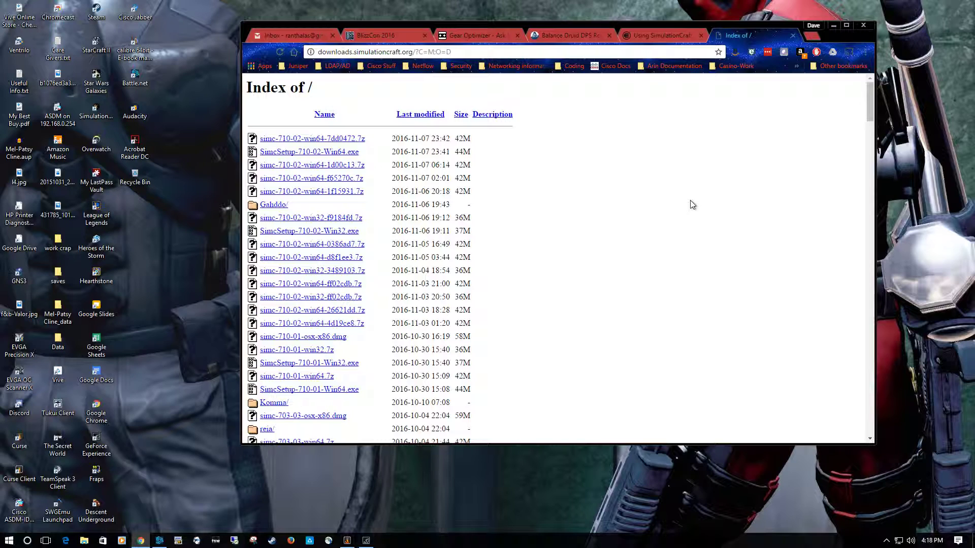
- Download the newest 64-bit installer, SimcSetup-710-02-Win64.exe, and minimize the browser
{"action": "left_click", "coordinate": [331, 152]}
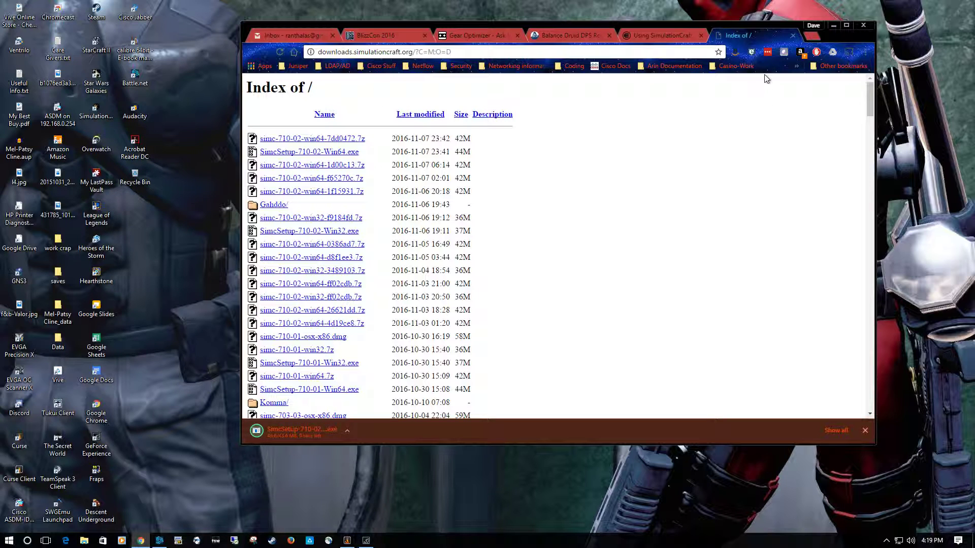
{"action": "left_click", "coordinate": [833, 25]}
- Launch SimulationCraft from the desktop, maximize its window and look over the welcome page's help topics
{"action": "double_click", "coordinate": [96, 113]}
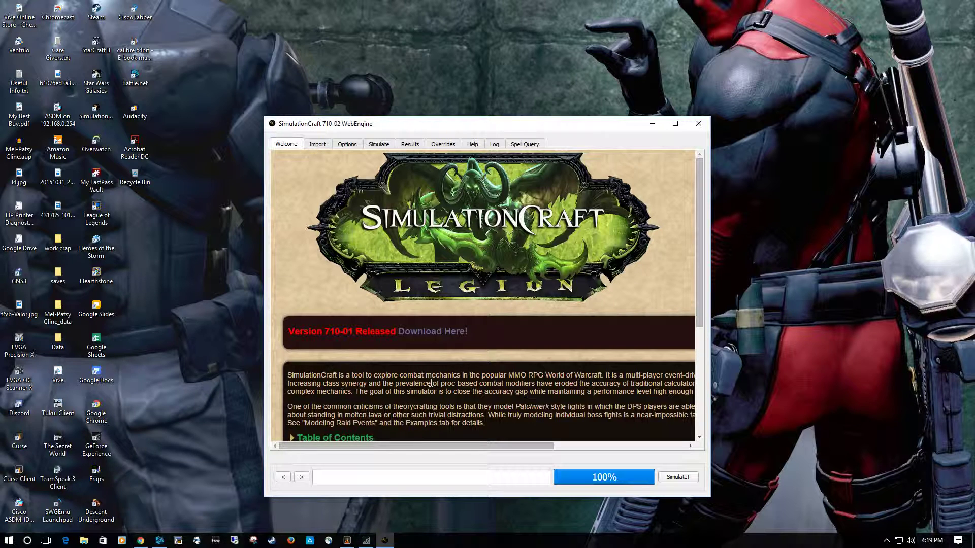
{"action": "left_click", "coordinate": [675, 123]}
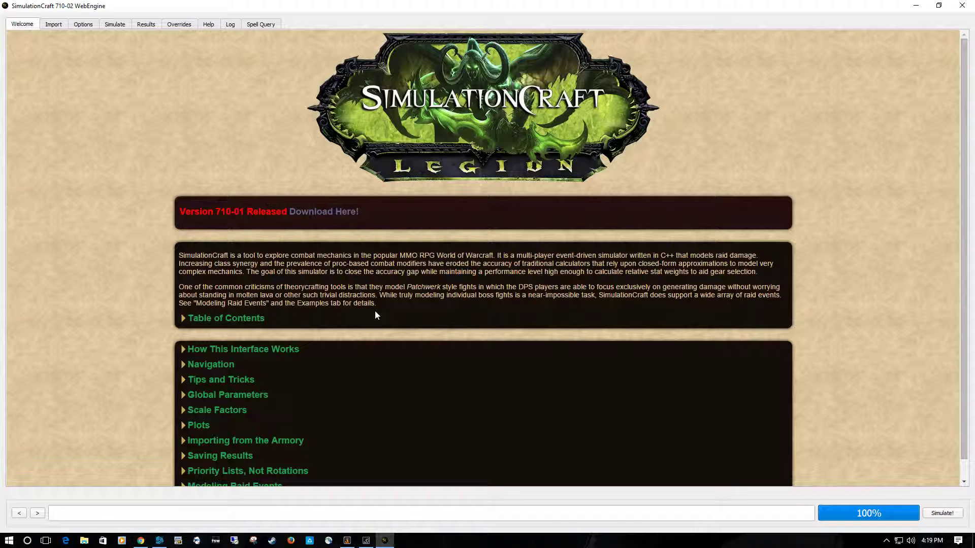
{"action": "scroll", "coordinate": [376, 315], "scroll_direction": "down", "scroll_amount": 1}
{"action": "scroll", "coordinate": [376, 315], "scroll_direction": "up", "scroll_amount": 1}
{"action": "scroll", "coordinate": [377, 314], "scroll_direction": "down", "scroll_amount": 1}
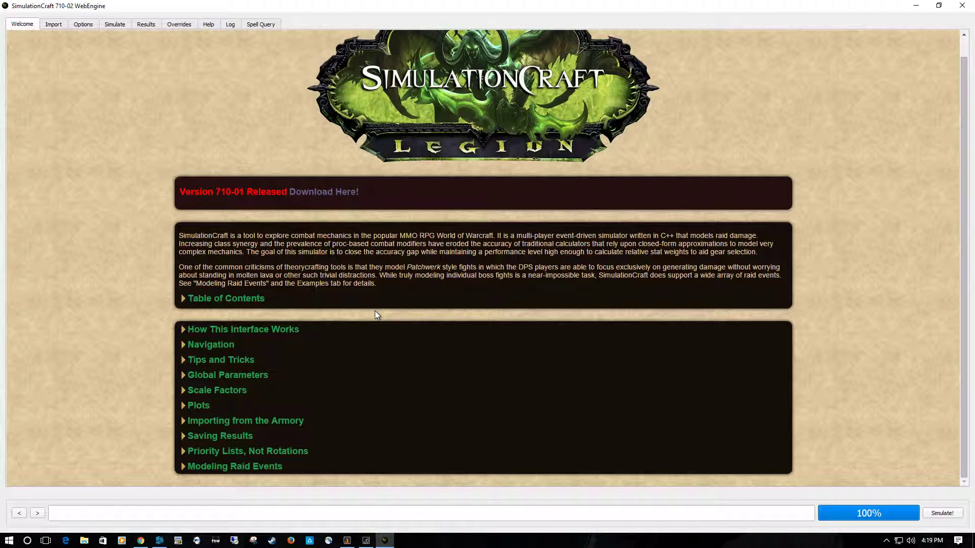
{"action": "scroll", "coordinate": [376, 315], "scroll_direction": "up", "scroll_amount": 1}
{"action": "scroll", "coordinate": [377, 315], "scroll_direction": "down", "scroll_amount": 1}
- View the Simc Addon import page and check the Simulationcraft entry among the installed World of Warcraft addons in Curse Client
{"action": "left_click", "coordinate": [54, 24]}
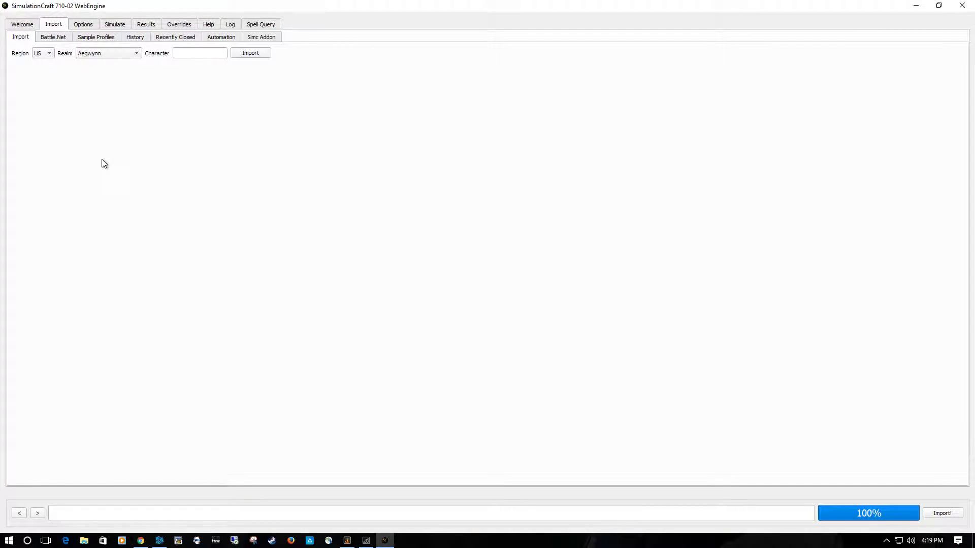
{"action": "left_click", "coordinate": [257, 38]}
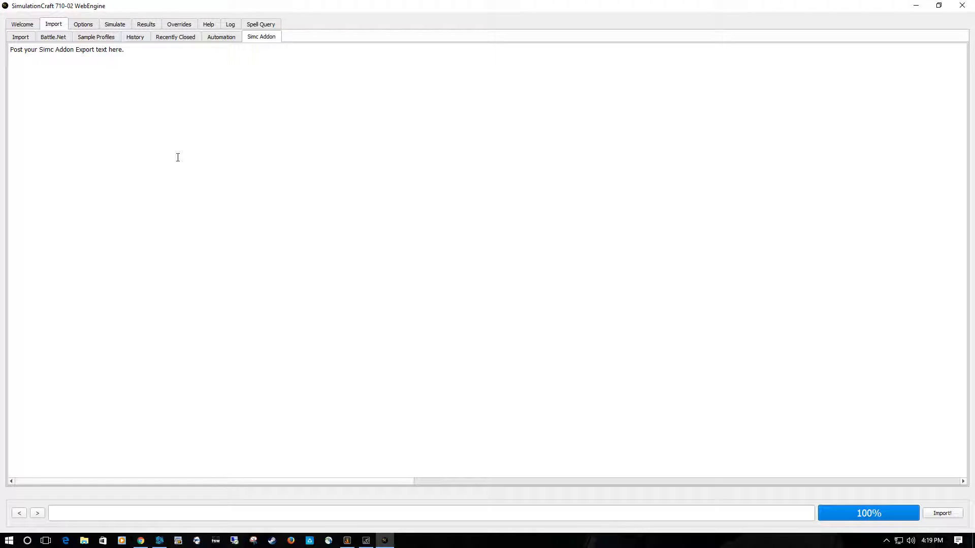
{"action": "left_click", "coordinate": [347, 540]}
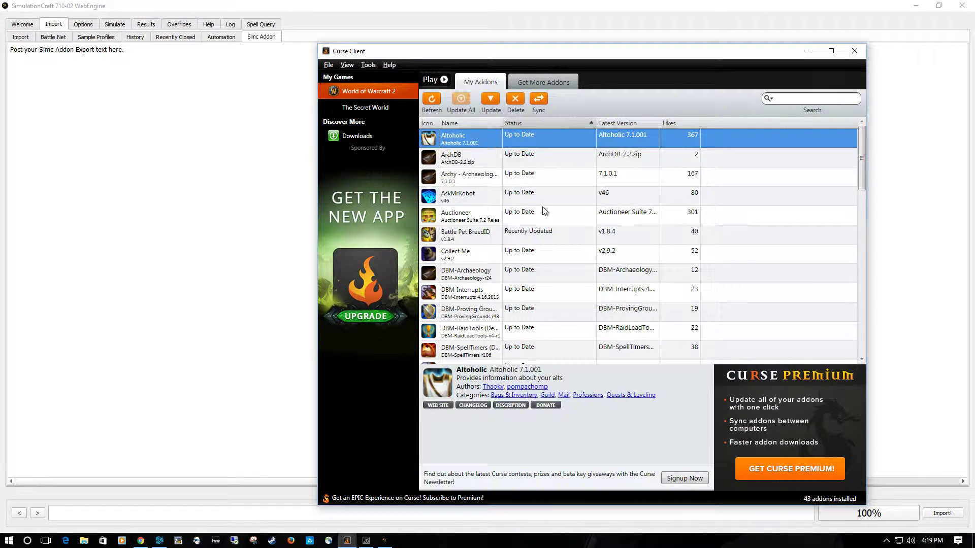
{"action": "scroll", "coordinate": [542, 208], "scroll_direction": "down", "scroll_amount": 10}
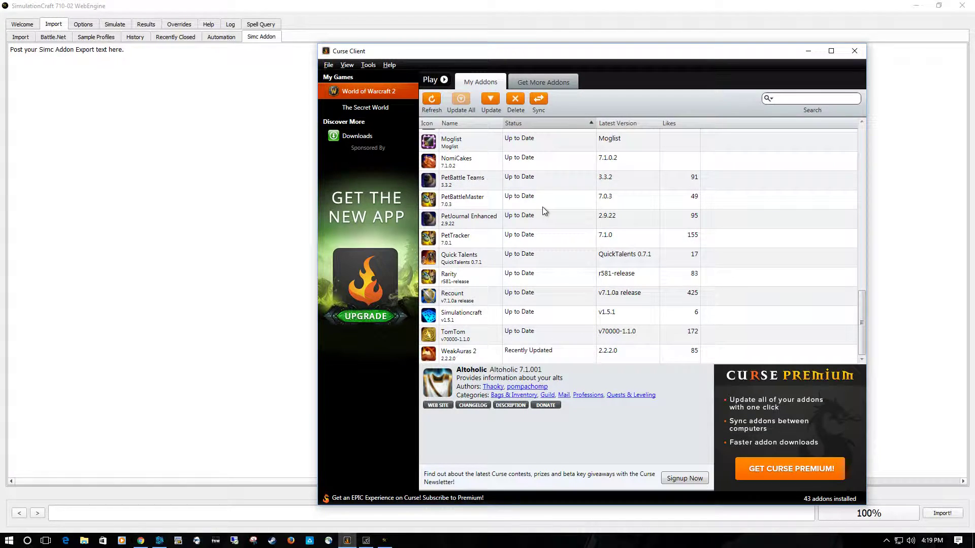
{"action": "left_click", "coordinate": [471, 316]}
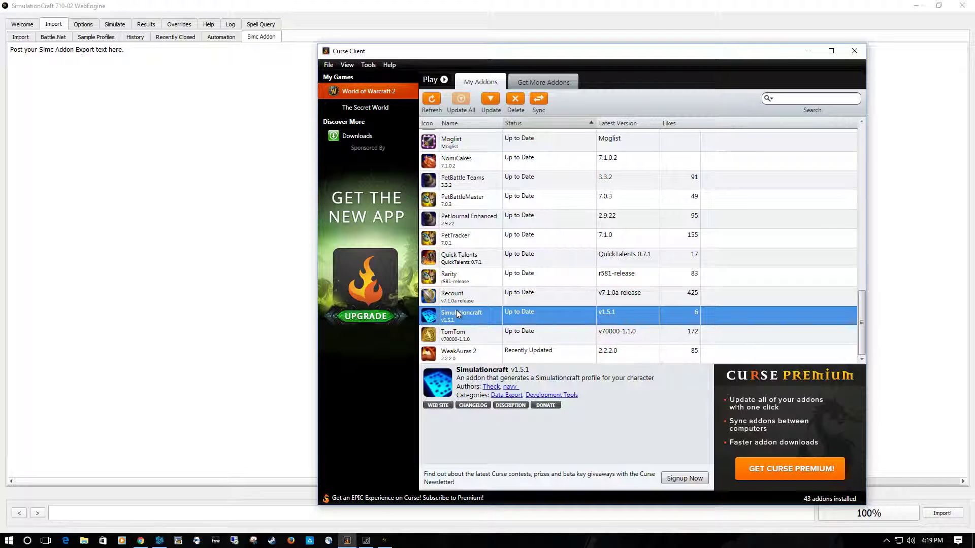
{"action": "left_click", "coordinate": [806, 53]}
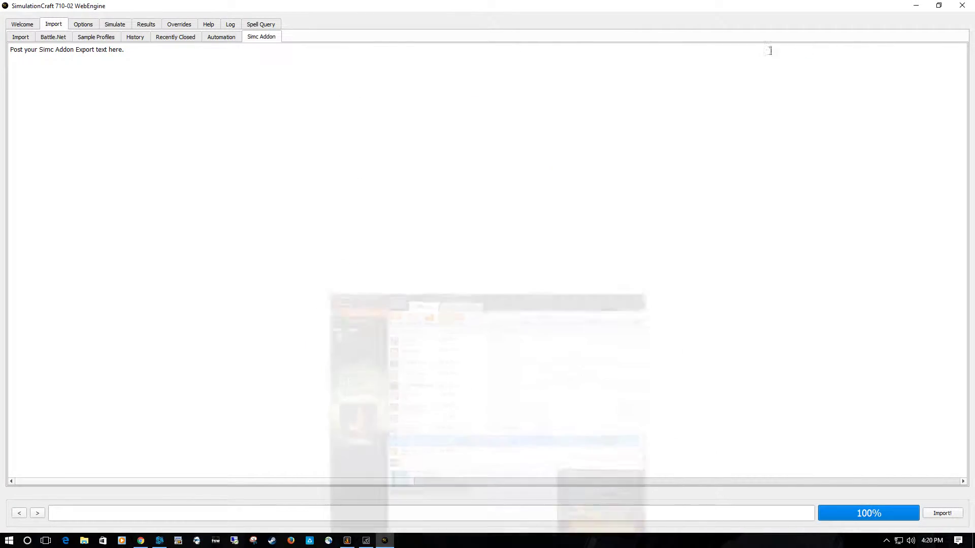
- Import the character by name from the US realm Doomhammer
{"action": "left_click", "coordinate": [18, 40]}
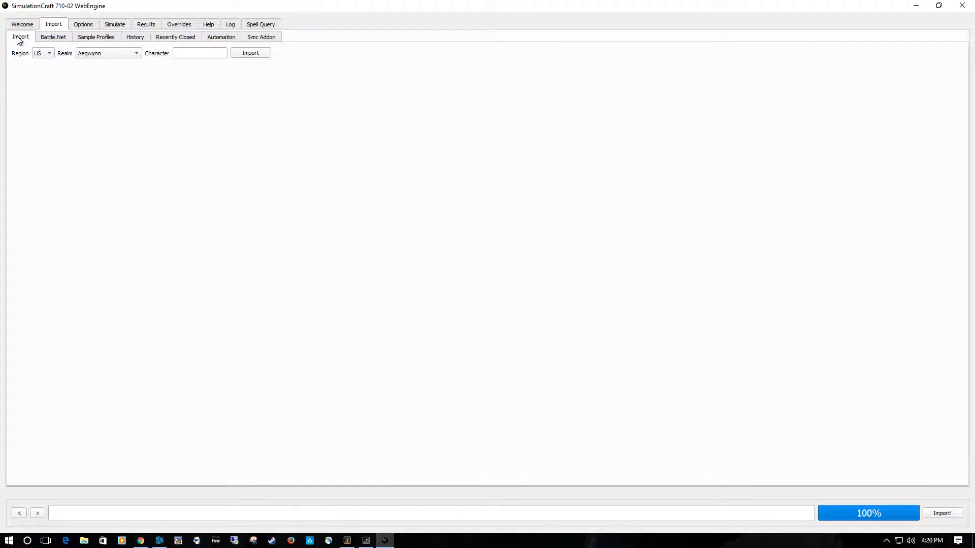
{"action": "left_click", "coordinate": [107, 53]}
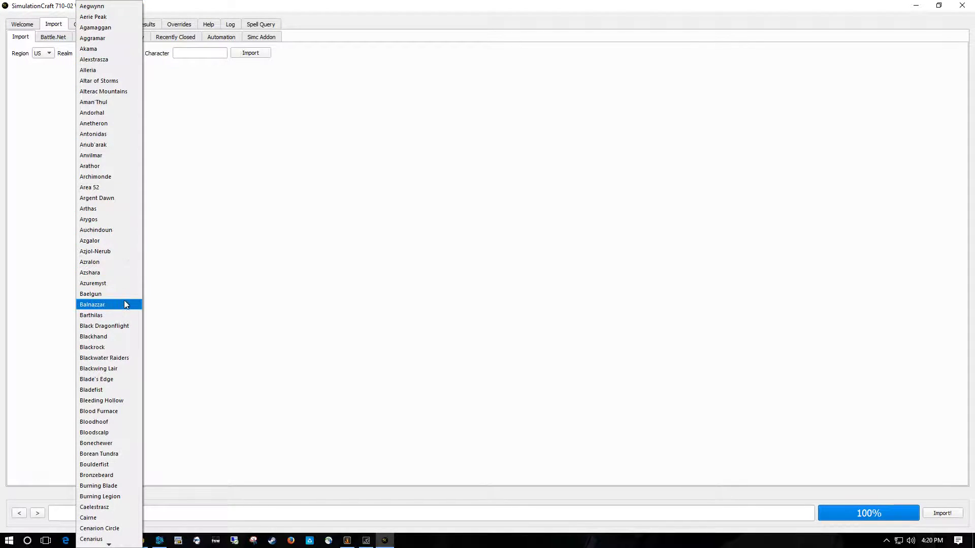
{"action": "scroll", "coordinate": [124, 389], "scroll_direction": "down", "scroll_amount": 9}
{"action": "scroll", "coordinate": [123, 389], "scroll_direction": "down", "scroll_amount": 2}
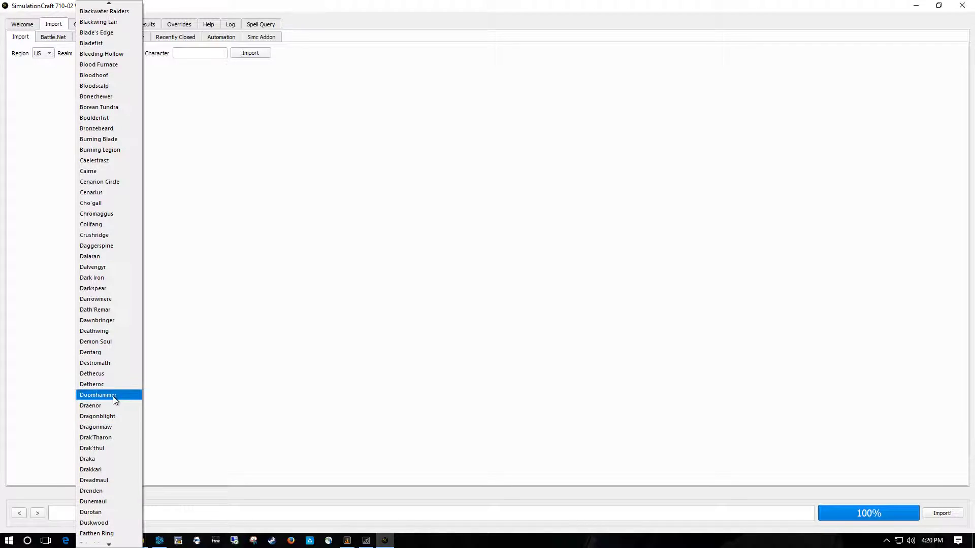
{"action": "left_click", "coordinate": [113, 397]}
{"action": "left_click", "coordinate": [180, 53]}
{"action": "type", "text": "Rayzell"}
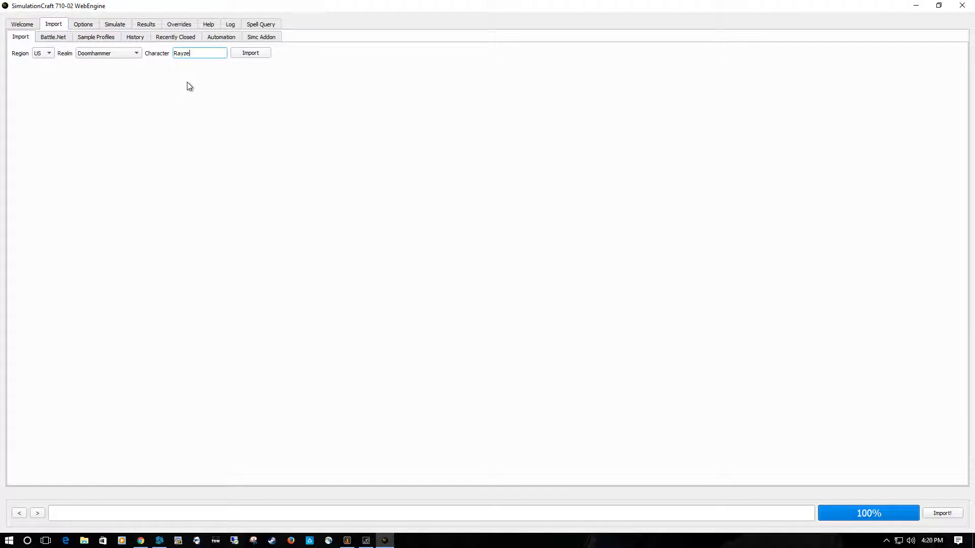
{"action": "left_click", "coordinate": [252, 56]}
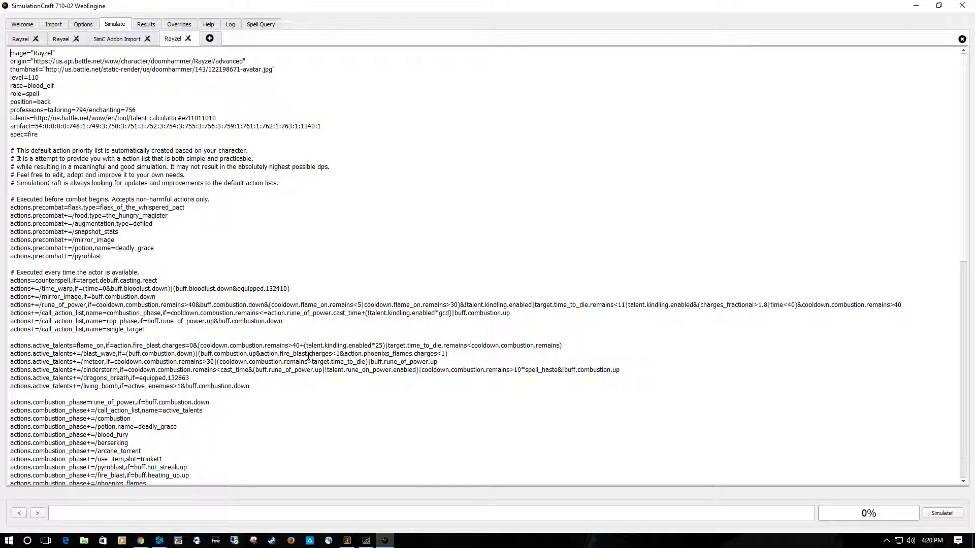
- Read through the imported profile's action priority lists, equipped gear entries and Gear Summary
{"action": "scroll", "coordinate": [309, 355], "scroll_direction": "down", "scroll_amount": 6}
{"action": "scroll", "coordinate": [309, 355], "scroll_direction": "up", "scroll_amount": 6}
{"action": "scroll", "coordinate": [308, 355], "scroll_direction": "down", "scroll_amount": 8}
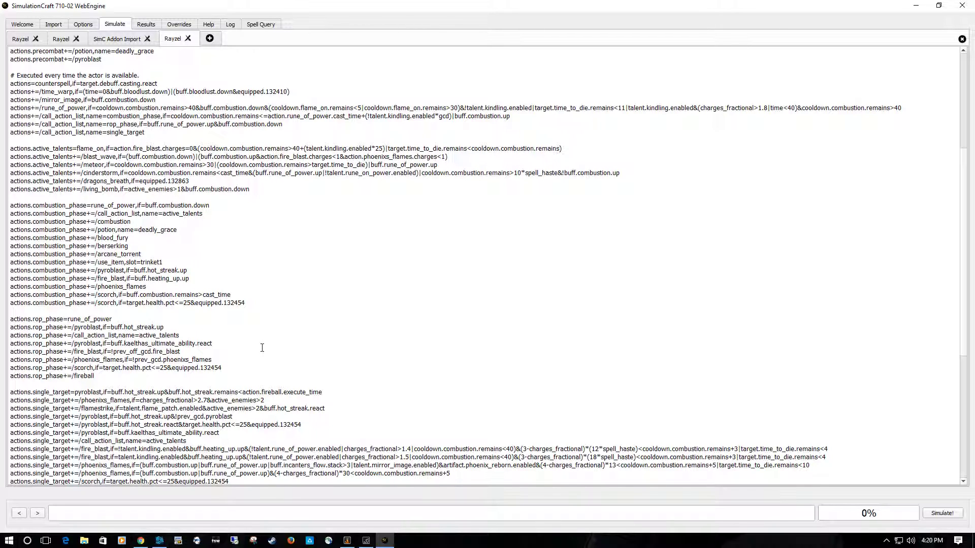
{"action": "scroll", "coordinate": [262, 348], "scroll_direction": "down", "scroll_amount": 6}
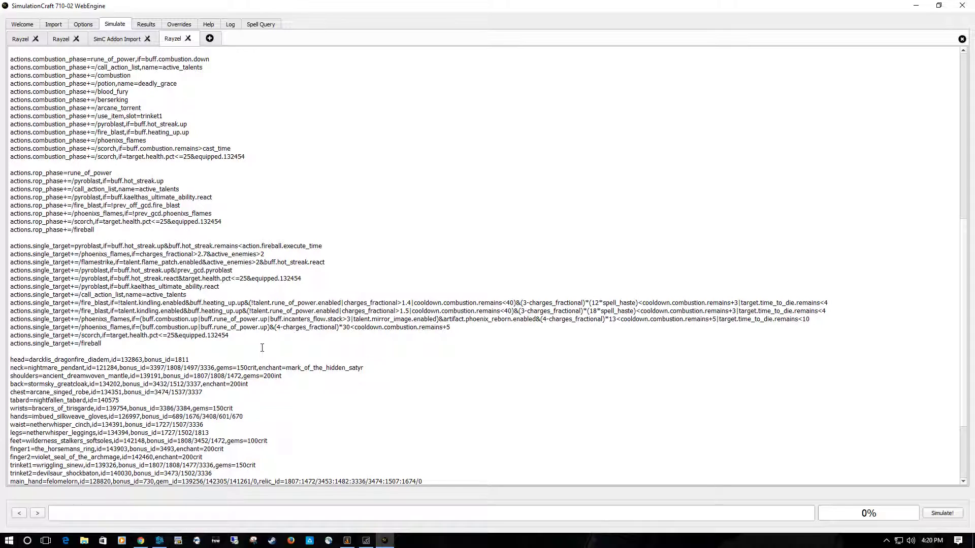
{"action": "scroll", "coordinate": [262, 348], "scroll_direction": "down", "scroll_amount": 5}
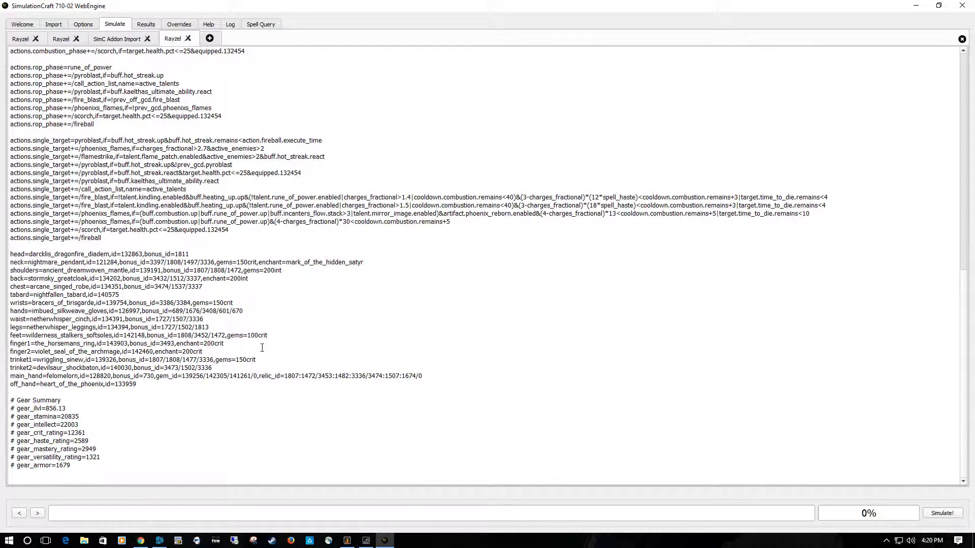
{"action": "scroll", "coordinate": [262, 348], "scroll_direction": "up", "scroll_amount": 11}
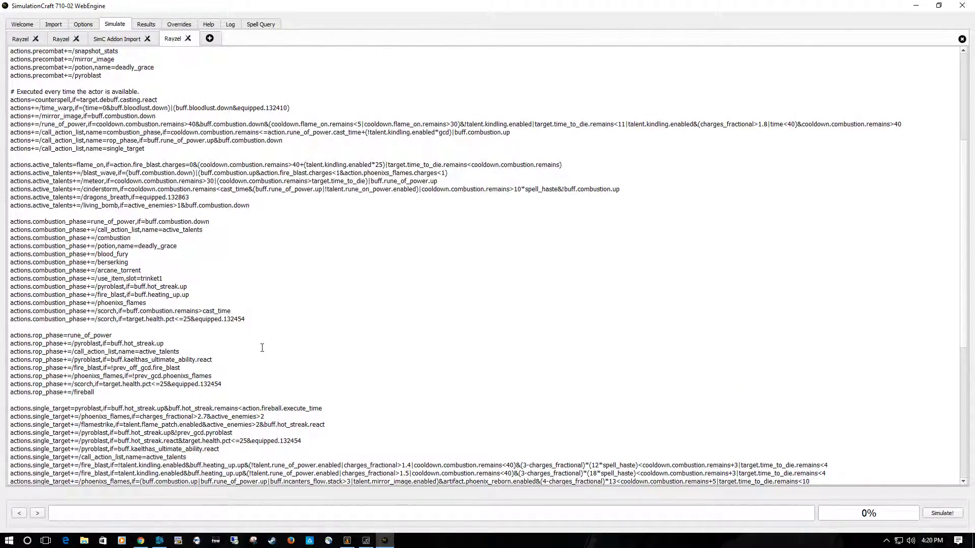
{"action": "scroll", "coordinate": [262, 348], "scroll_direction": "down", "scroll_amount": 10}
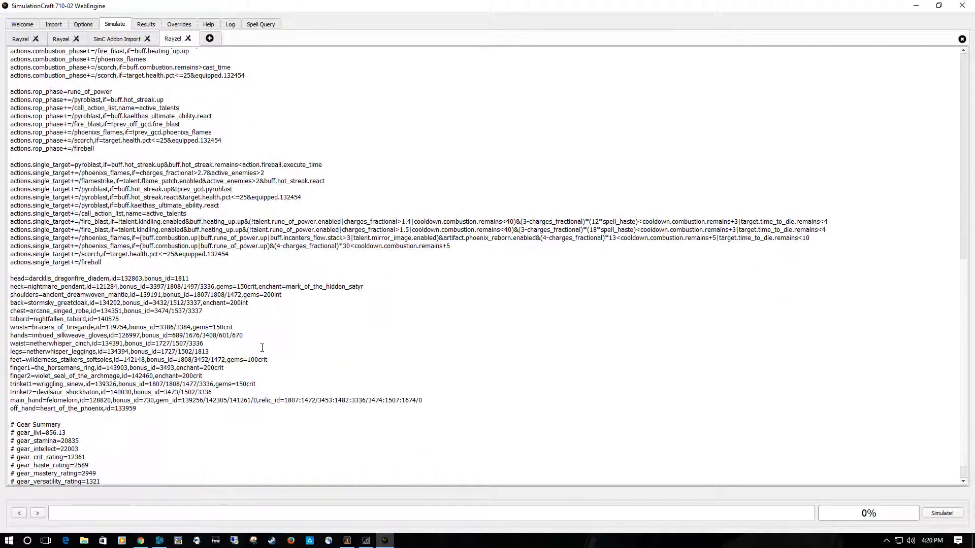
{"action": "scroll", "coordinate": [262, 348], "scroll_direction": "down", "scroll_amount": 1}
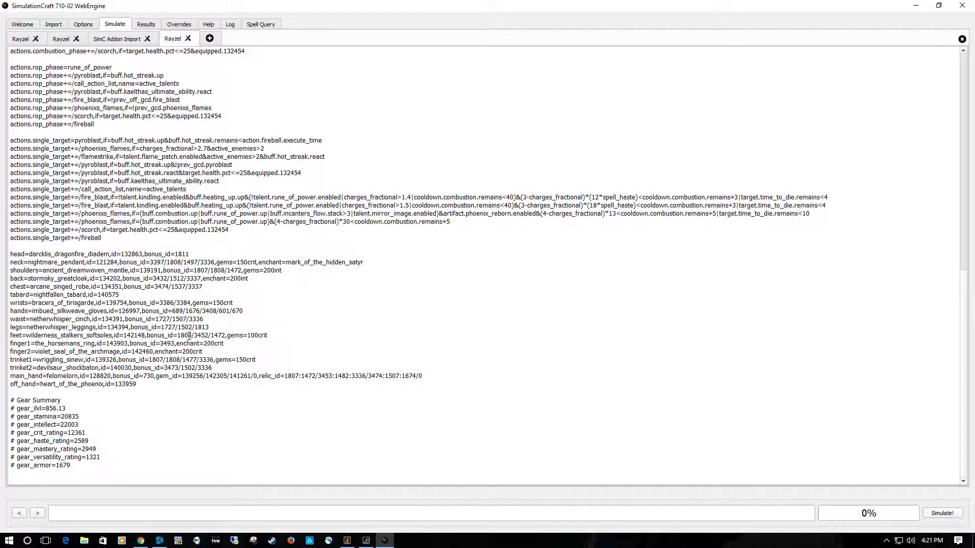
- Examine the block of actions.active_talents lines in the imported profile by highlighting it, and return to the profile's beginning
{"action": "scroll", "coordinate": [189, 336], "scroll_direction": "up", "scroll_amount": 8}
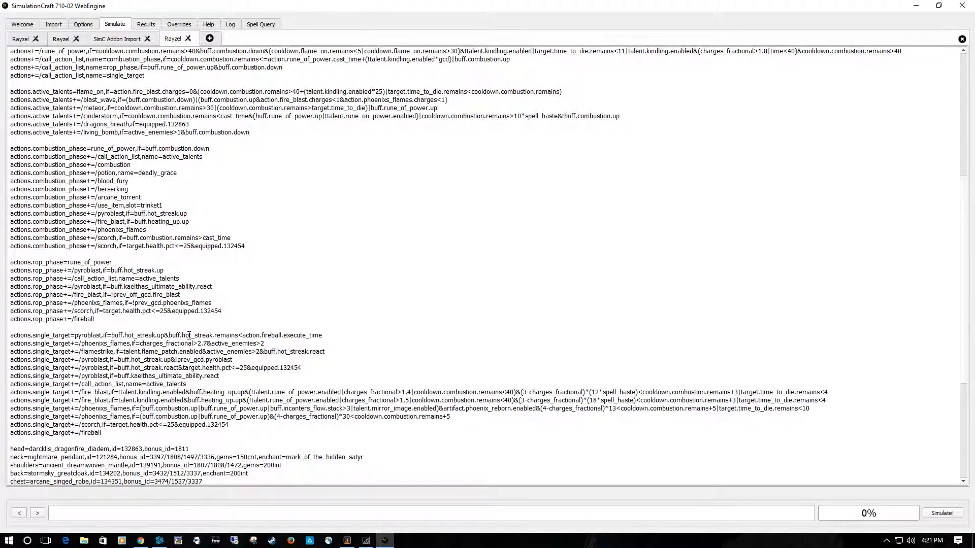
{"action": "scroll", "coordinate": [189, 336], "scroll_direction": "up", "scroll_amount": 7}
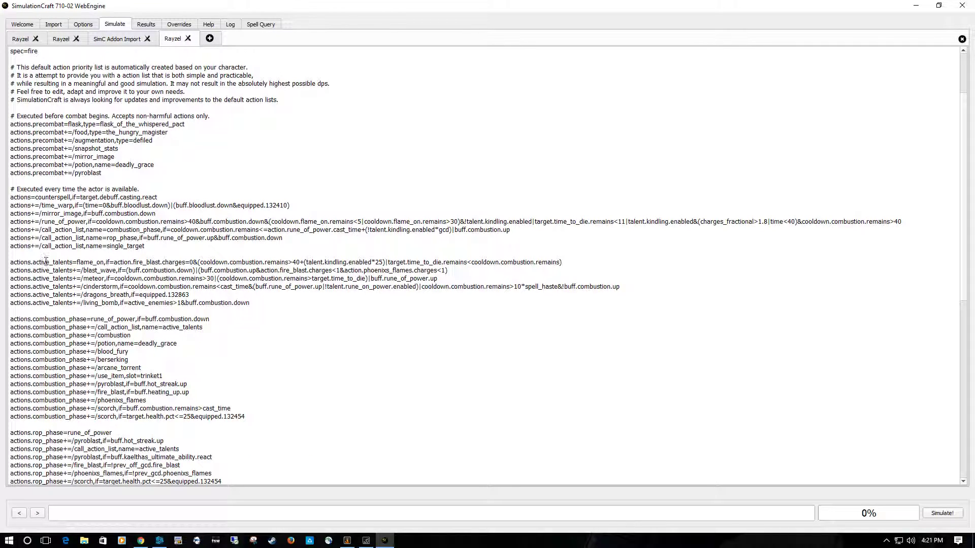
{"action": "left_click_drag", "start_coordinate": [11, 264], "coordinate": [312, 305]}
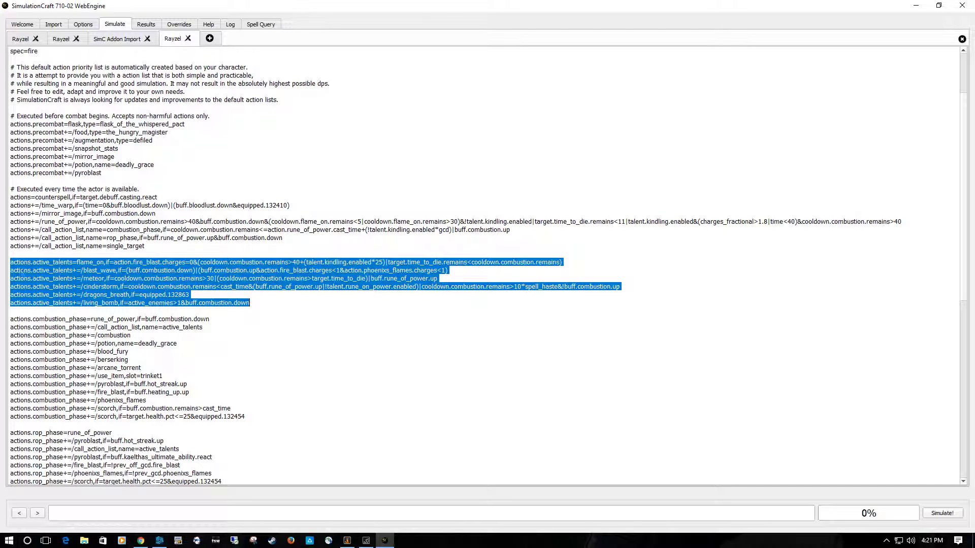
{"action": "left_click", "coordinate": [306, 312]}
{"action": "scroll", "coordinate": [152, 273], "scroll_direction": "up", "scroll_amount": 3}
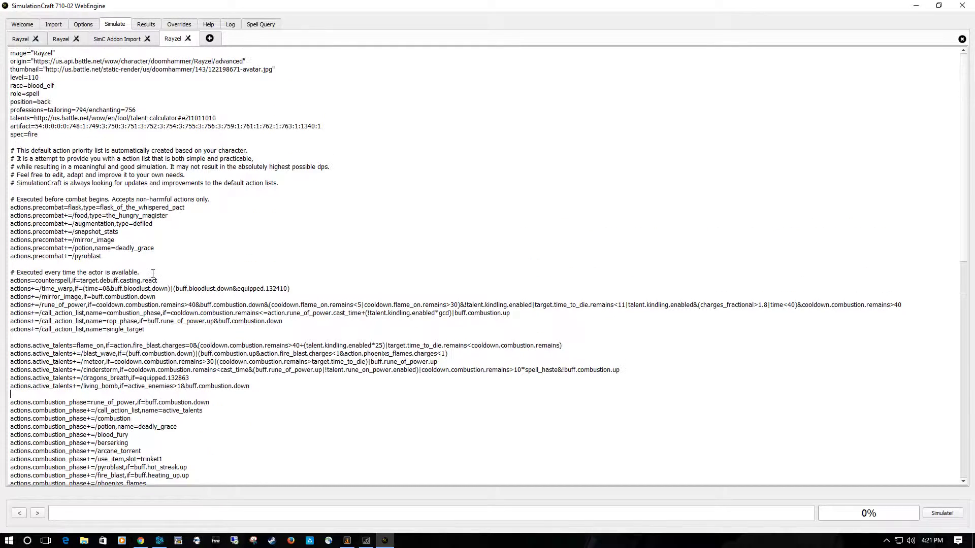
- Close the two older duplicate character profiles, keeping the SimC Addon Import profile and the newest import
{"action": "left_click", "coordinate": [64, 38]}
{"action": "left_click", "coordinate": [23, 39]}
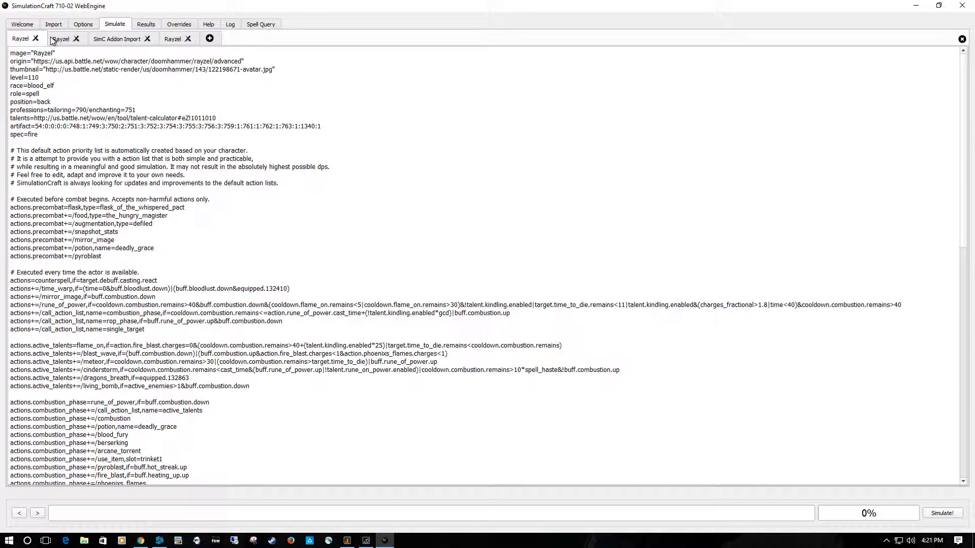
{"action": "left_click", "coordinate": [36, 38]}
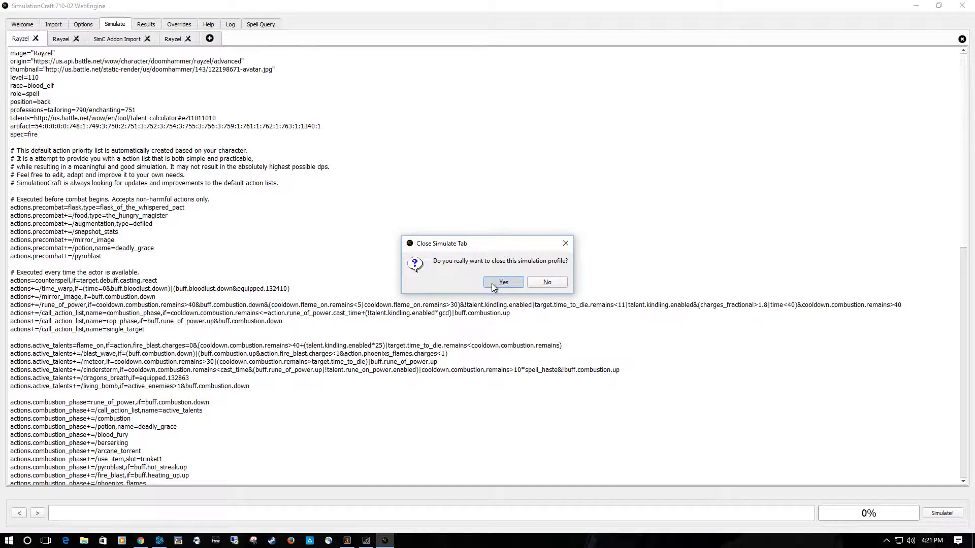
{"action": "left_click", "coordinate": [491, 288]}
{"action": "left_click", "coordinate": [35, 38]}
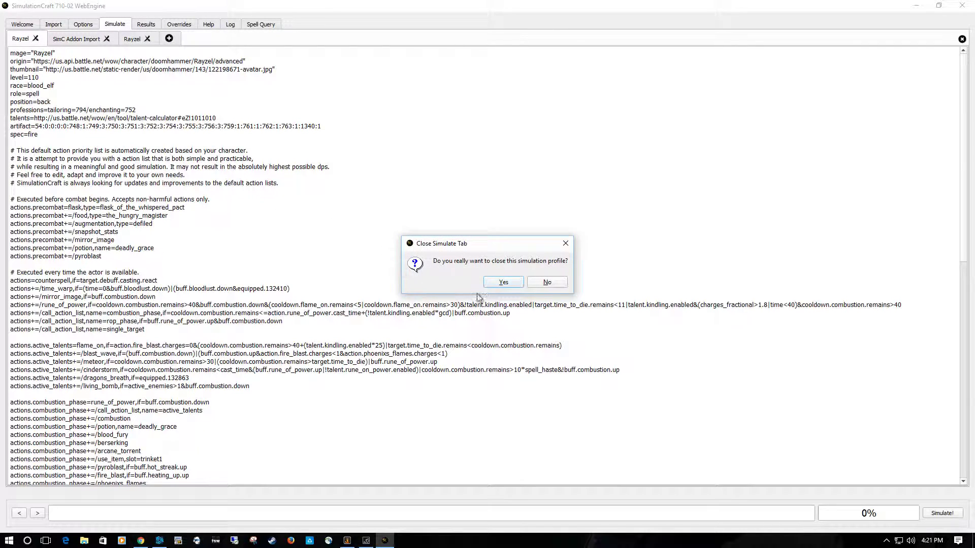
{"action": "left_click", "coordinate": [502, 282]}
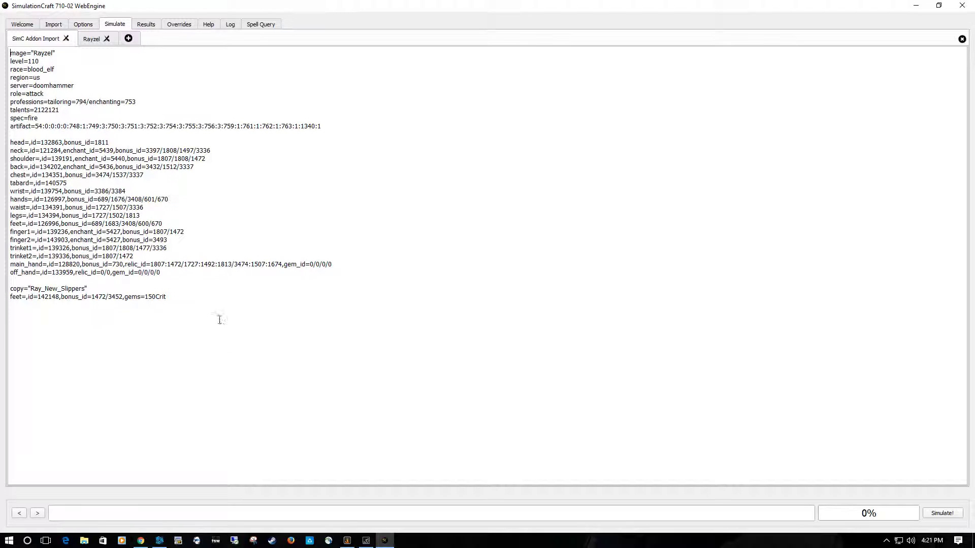
- Examine the SimC Addon Import profile, highlighting its artifact line
{"action": "left_click_drag", "start_coordinate": [188, 299], "coordinate": [190, 328]}
{"action": "left_click", "coordinate": [189, 328]}
{"action": "left_click_drag", "start_coordinate": [10, 126], "coordinate": [314, 126]}
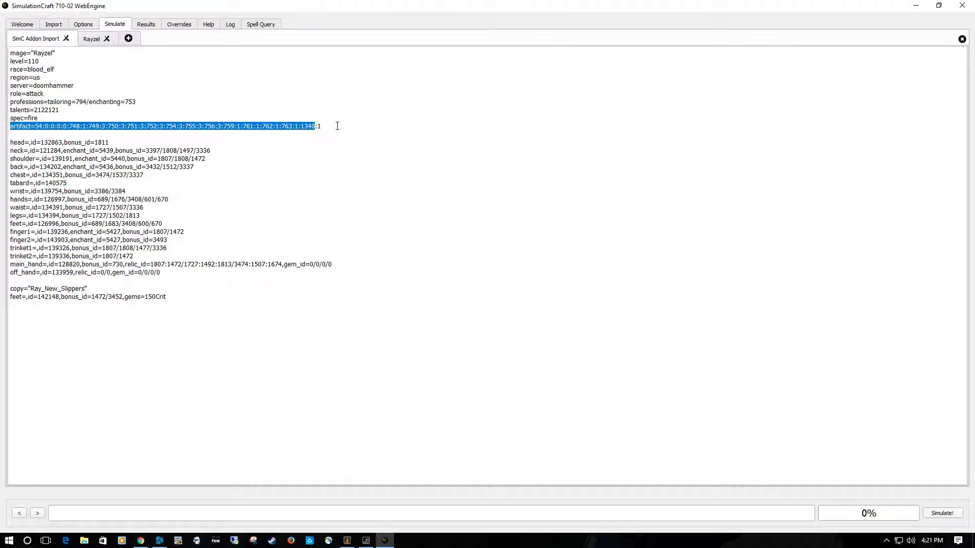
{"action": "left_click", "coordinate": [338, 126]}
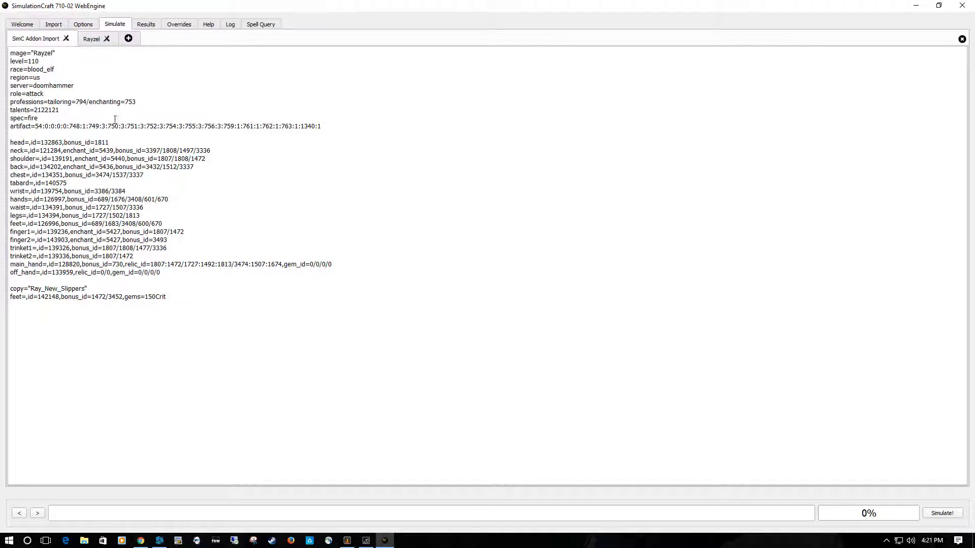
- Review the newest imported profile down to its Gear Summary, and close the SimC Addon Import profile
{"action": "left_click", "coordinate": [90, 38]}
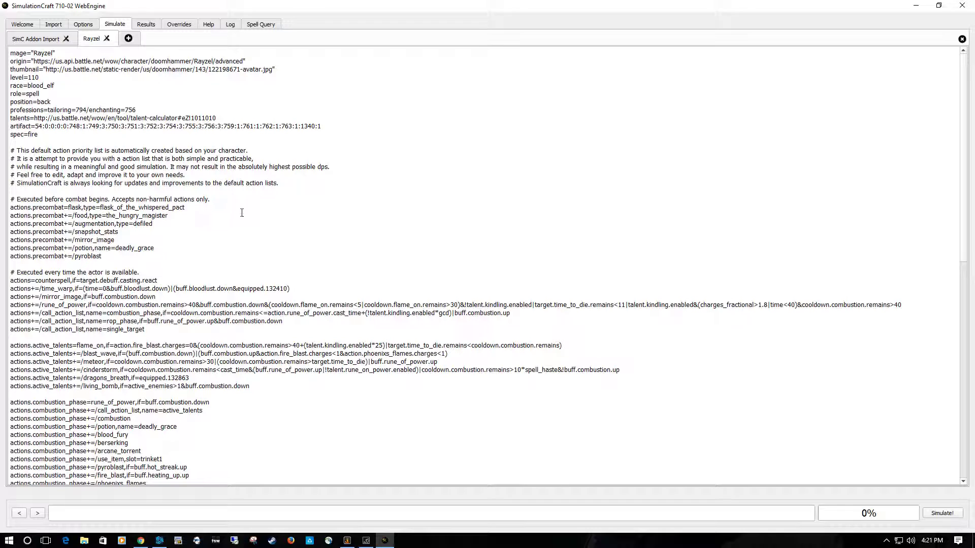
{"action": "scroll", "coordinate": [245, 218], "scroll_direction": "down", "scroll_amount": 18}
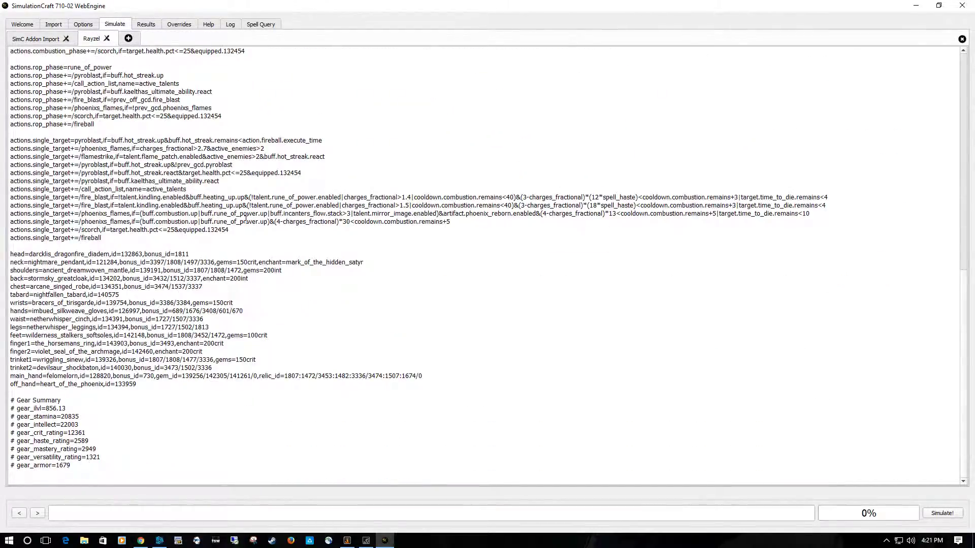
{"action": "scroll", "coordinate": [242, 342], "scroll_direction": "up", "scroll_amount": 18}
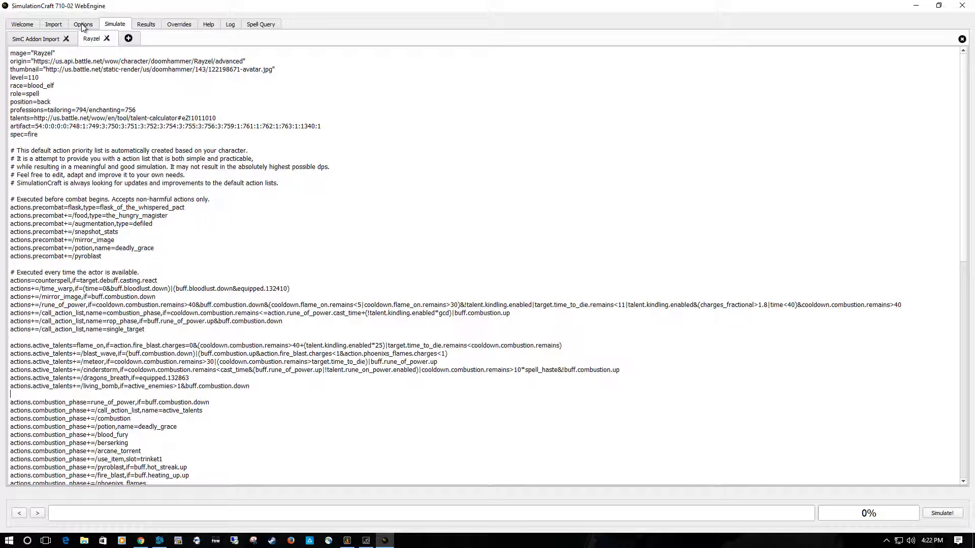
{"action": "left_click", "coordinate": [66, 38]}
{"action": "left_click", "coordinate": [502, 284]}
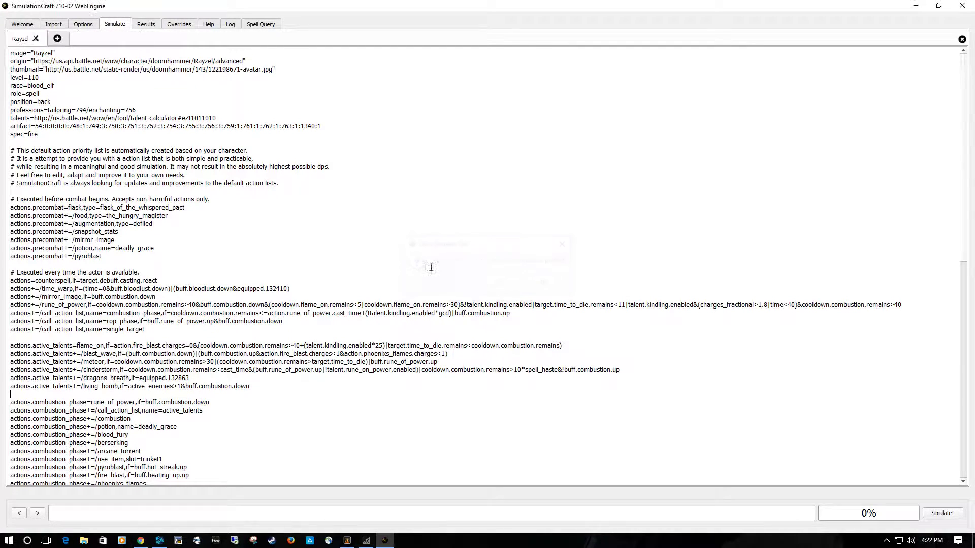
- Review the Buffs / Debuffs options and the global basic options, including the choices for Armory Spec, Default Role and GUI Localization
{"action": "left_click", "coordinate": [84, 25]}
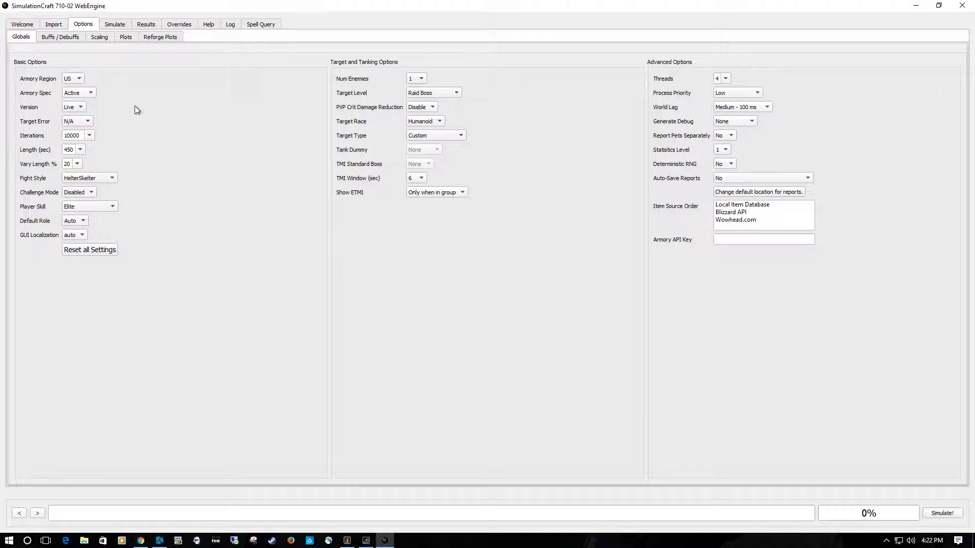
{"action": "left_click", "coordinate": [66, 38]}
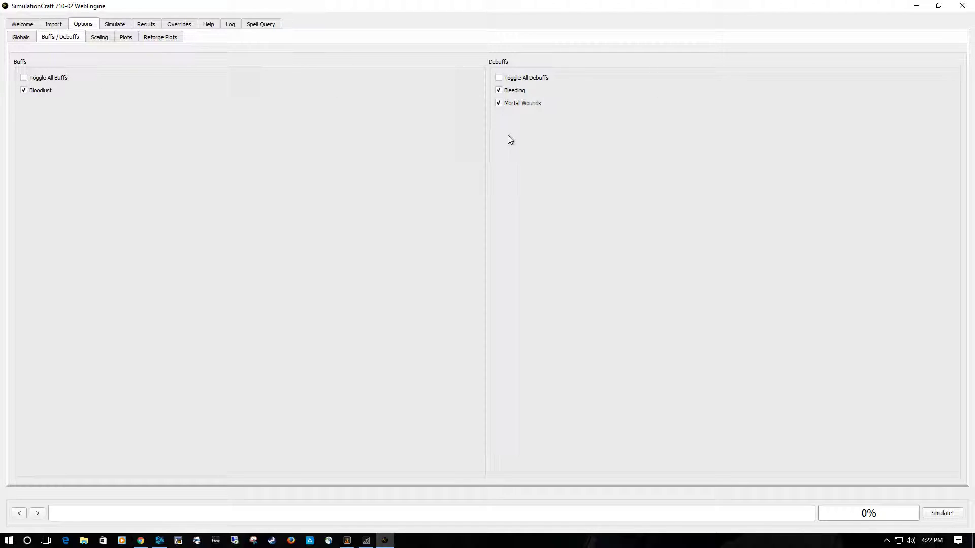
{"action": "left_click", "coordinate": [21, 38]}
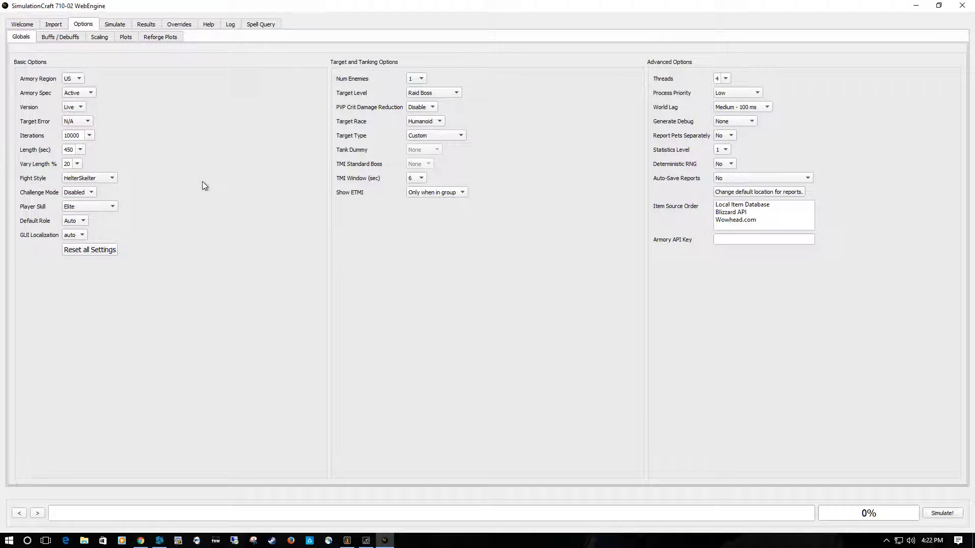
{"action": "left_click", "coordinate": [90, 94]}
{"action": "left_click", "coordinate": [76, 93]}
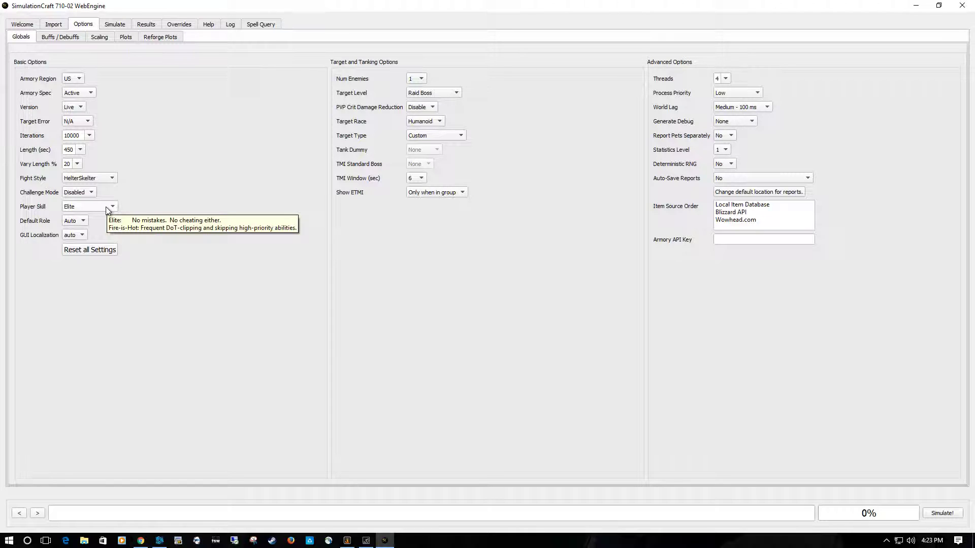
{"action": "left_click", "coordinate": [80, 224]}
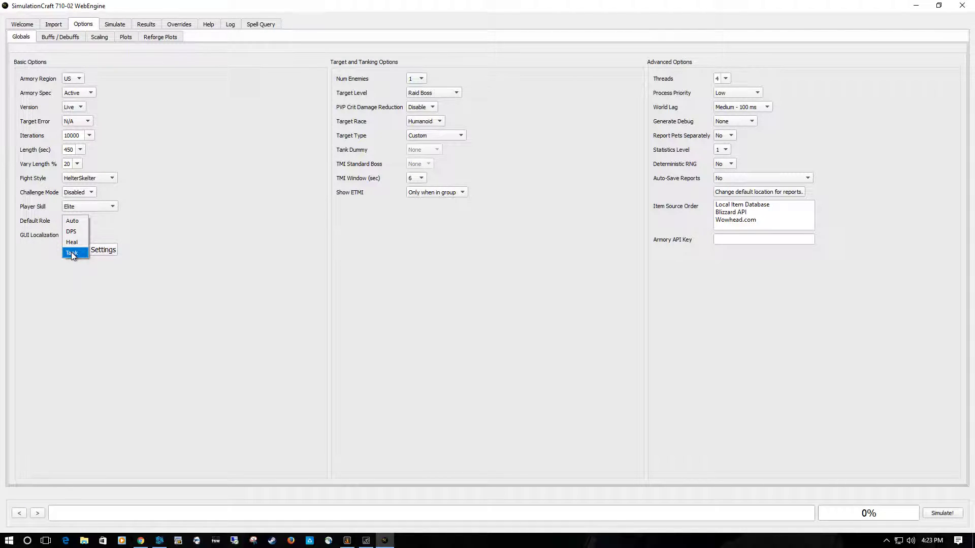
{"action": "left_click", "coordinate": [76, 222]}
{"action": "left_click", "coordinate": [79, 236]}
{"action": "left_click", "coordinate": [169, 235]}
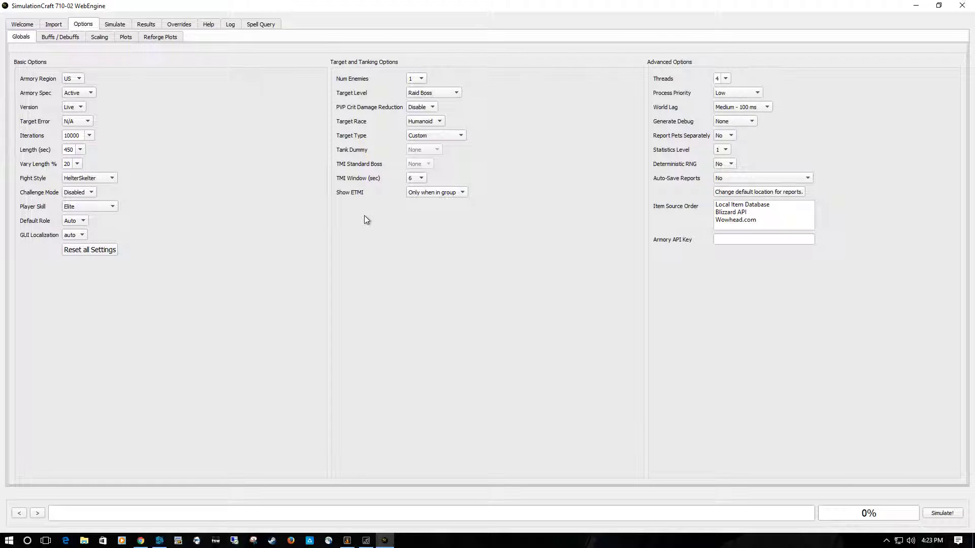
{"action": "left_click", "coordinate": [415, 78]}
{"action": "left_click", "coordinate": [417, 112]}
{"action": "left_click", "coordinate": [412, 79]}
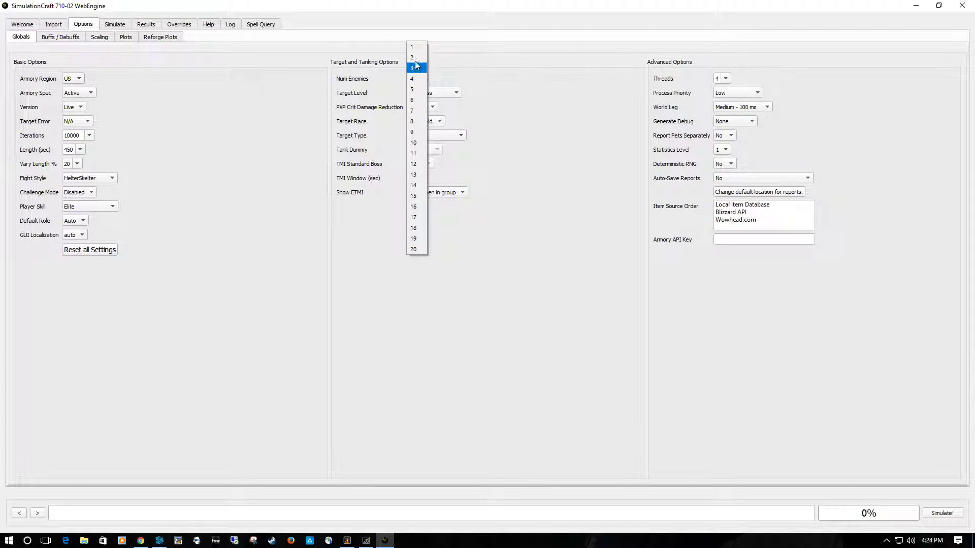
{"action": "left_click", "coordinate": [415, 46]}
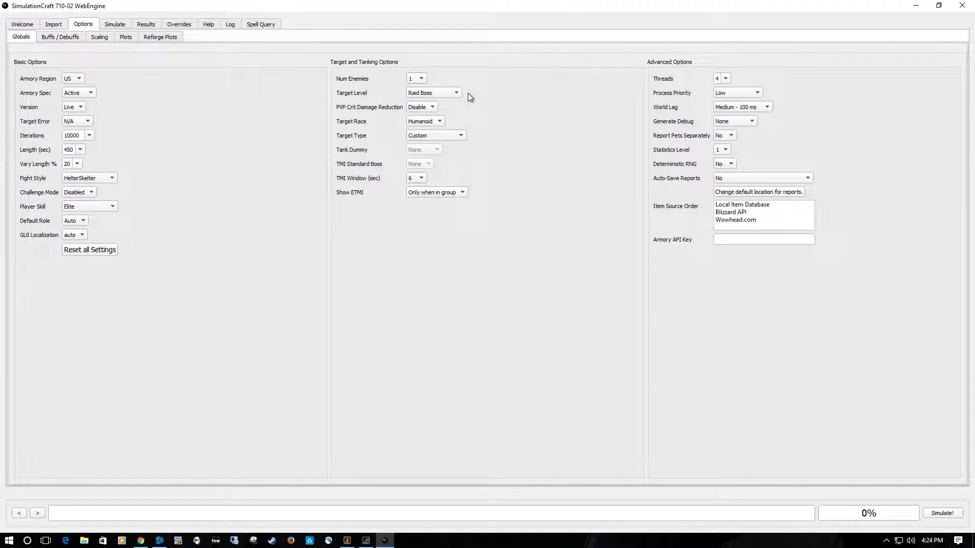
- Set the target race to Demon and run the simulation
{"action": "left_click", "coordinate": [433, 122]}
{"action": "left_click", "coordinate": [421, 143]}
{"action": "mouse_move", "coordinate": [726, 166]}
{"action": "left_click", "coordinate": [936, 513]}
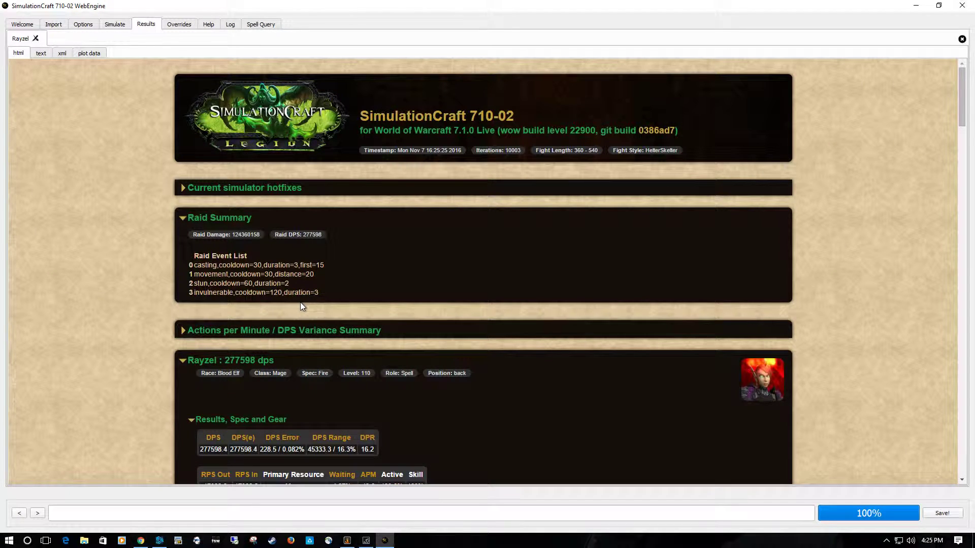
- Examine the simulation report's Raid Summary, the character's DPS, talent and artifact details, and the damage and DPS distribution charts
{"action": "scroll", "coordinate": [379, 239], "scroll_direction": "down", "scroll_amount": 1}
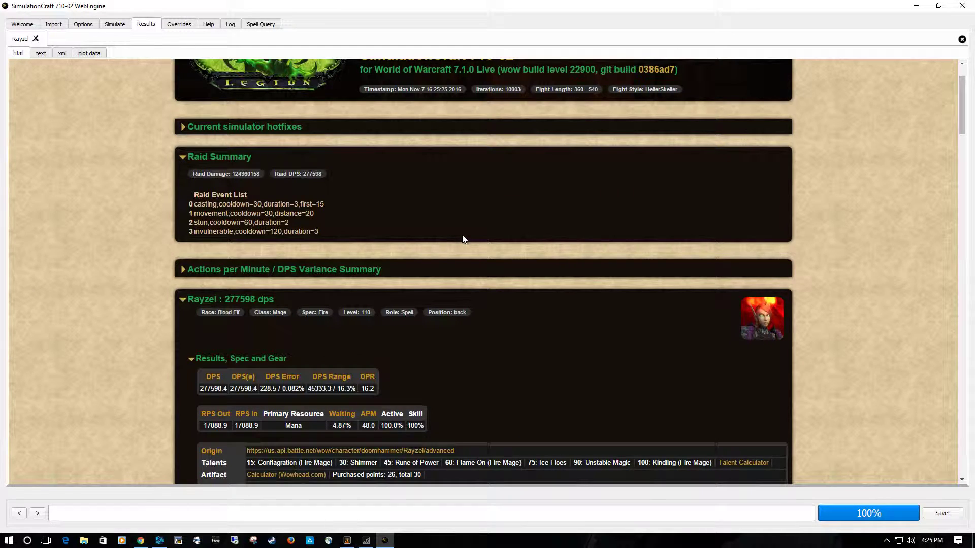
{"action": "scroll", "coordinate": [463, 239], "scroll_direction": "down", "scroll_amount": 1}
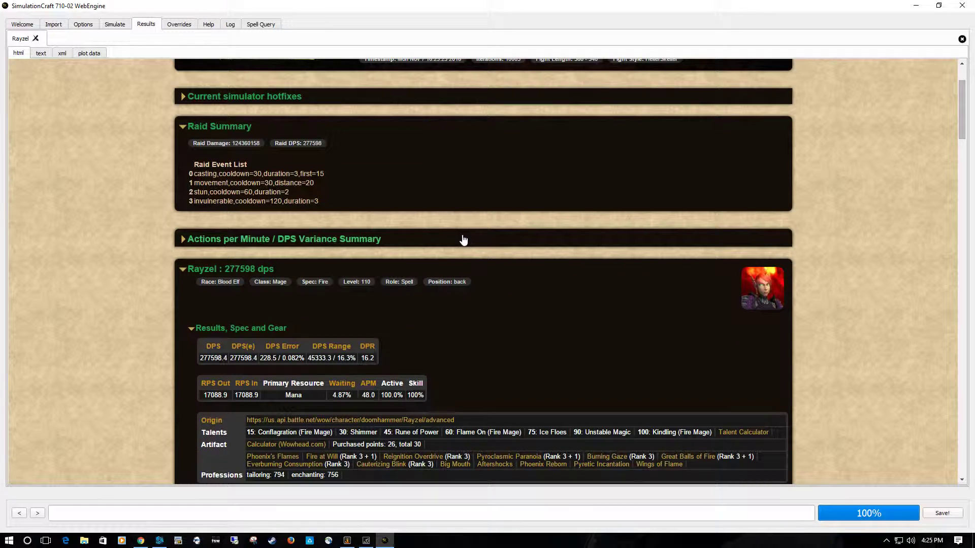
{"action": "scroll", "coordinate": [463, 239], "scroll_direction": "down", "scroll_amount": 3}
{"action": "scroll", "coordinate": [463, 240], "scroll_direction": "down", "scroll_amount": 2}
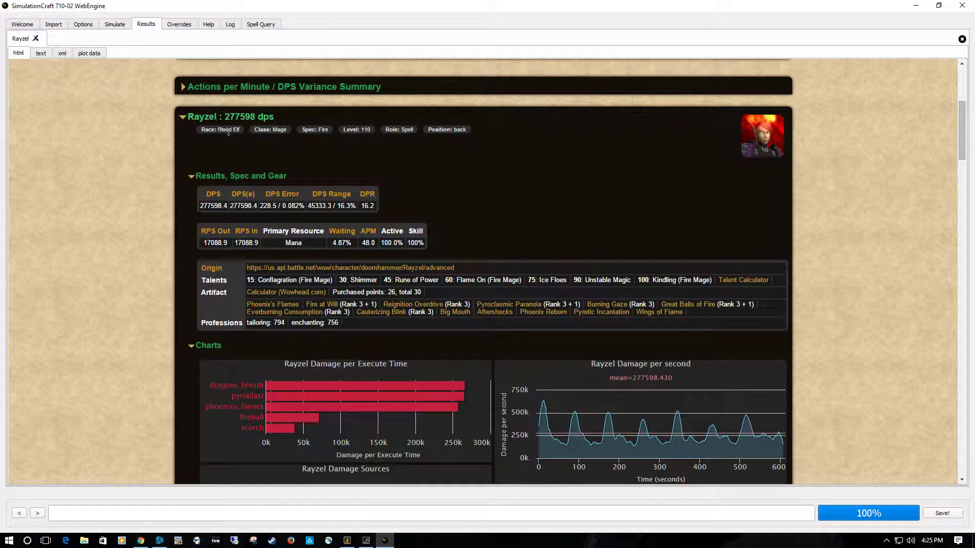
{"action": "scroll", "coordinate": [510, 214], "scroll_direction": "down", "scroll_amount": 4}
{"action": "scroll", "coordinate": [478, 155], "scroll_direction": "up", "scroll_amount": 1}
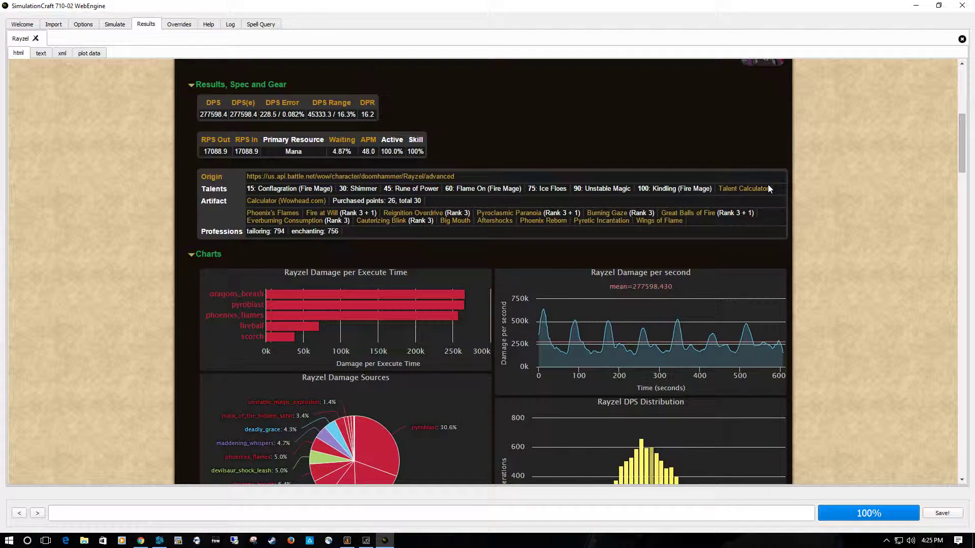
{"action": "scroll", "coordinate": [407, 248], "scroll_direction": "down", "scroll_amount": 4}
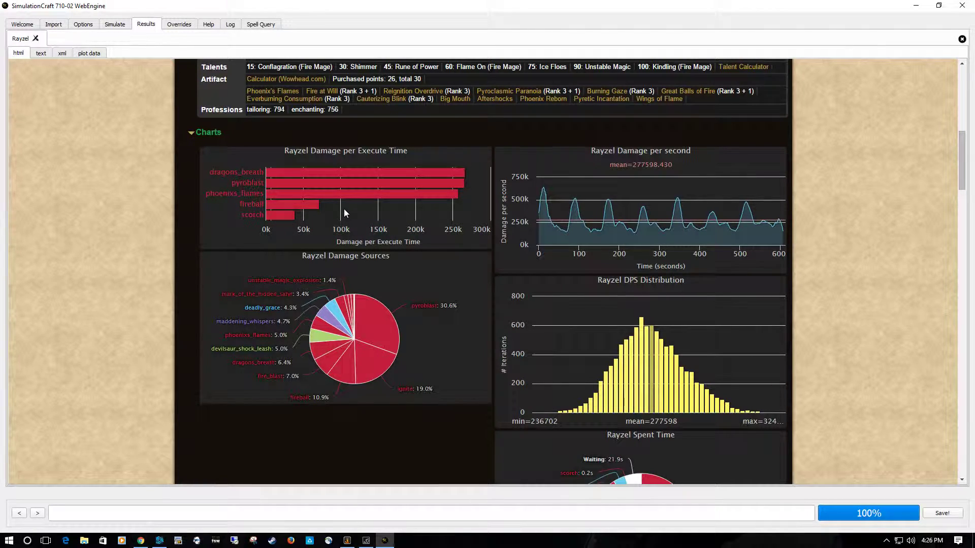
{"action": "scroll", "coordinate": [343, 209], "scroll_direction": "down", "scroll_amount": 3}
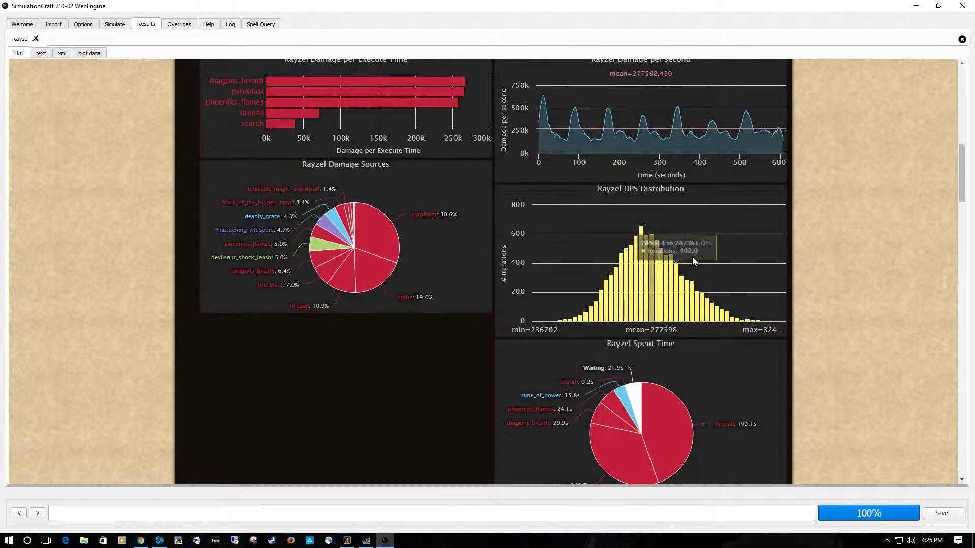
{"action": "scroll", "coordinate": [693, 257], "scroll_direction": "up", "scroll_amount": 3}
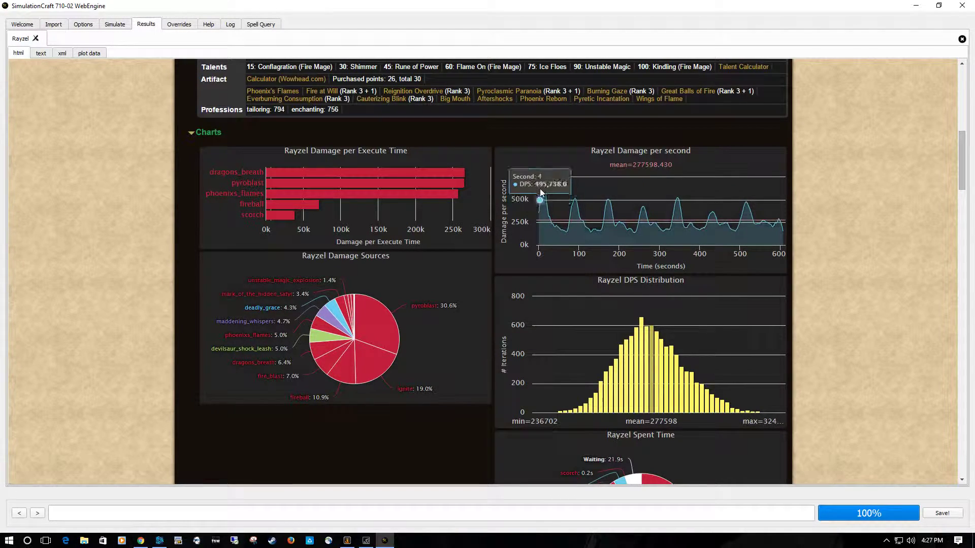
- Examine the report's Abilities, Buffs and Resources tables and the Fluffy_Pillow enemy section, and return to the report's beginning
{"action": "scroll", "coordinate": [627, 313], "scroll_direction": "down", "scroll_amount": 5}
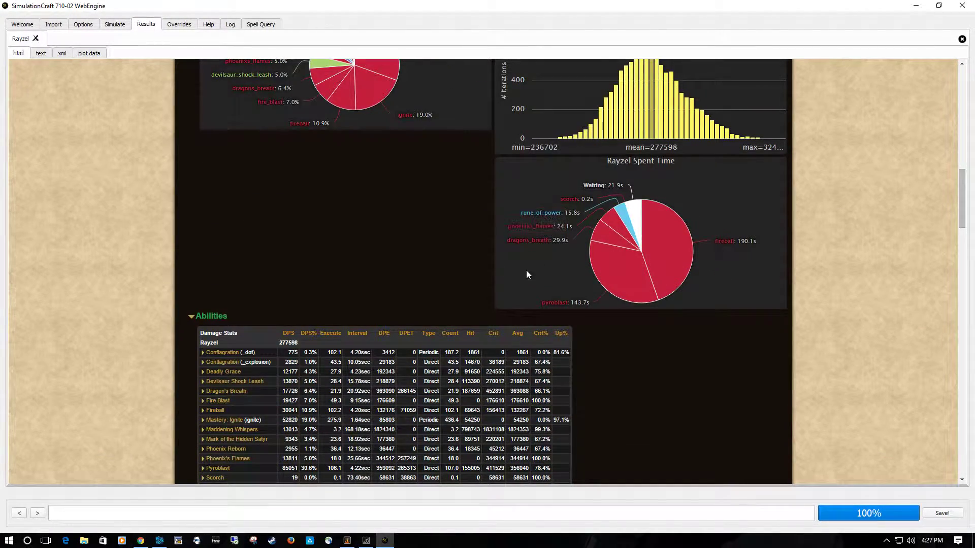
{"action": "scroll", "coordinate": [330, 241], "scroll_direction": "down", "scroll_amount": 3}
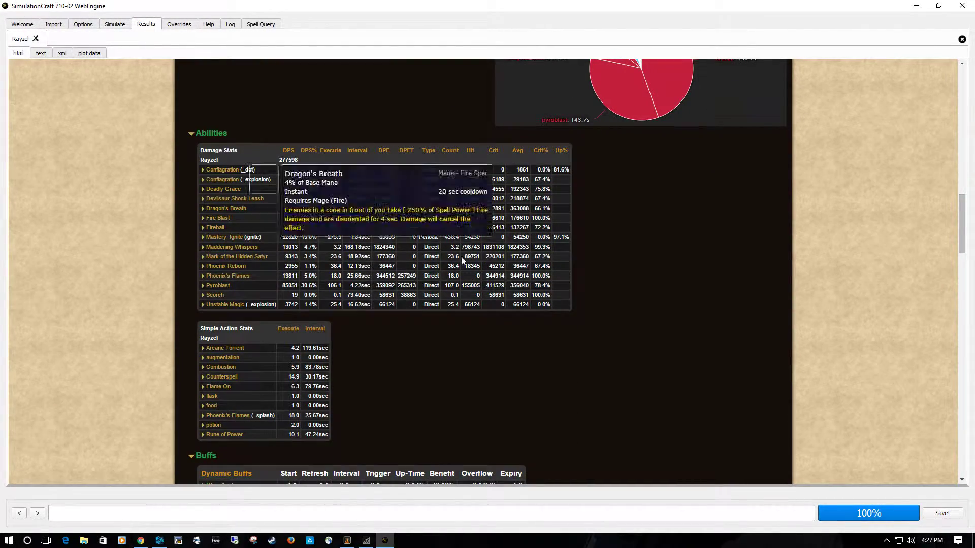
{"action": "scroll", "coordinate": [425, 309], "scroll_direction": "down", "scroll_amount": 3}
{"action": "scroll", "coordinate": [425, 306], "scroll_direction": "down", "scroll_amount": 3}
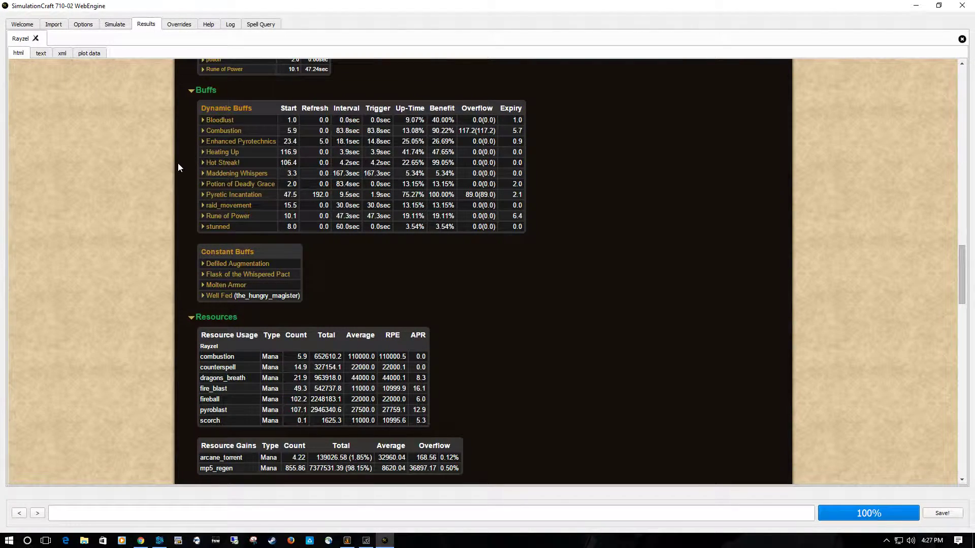
{"action": "scroll", "coordinate": [383, 259], "scroll_direction": "down", "scroll_amount": 14}
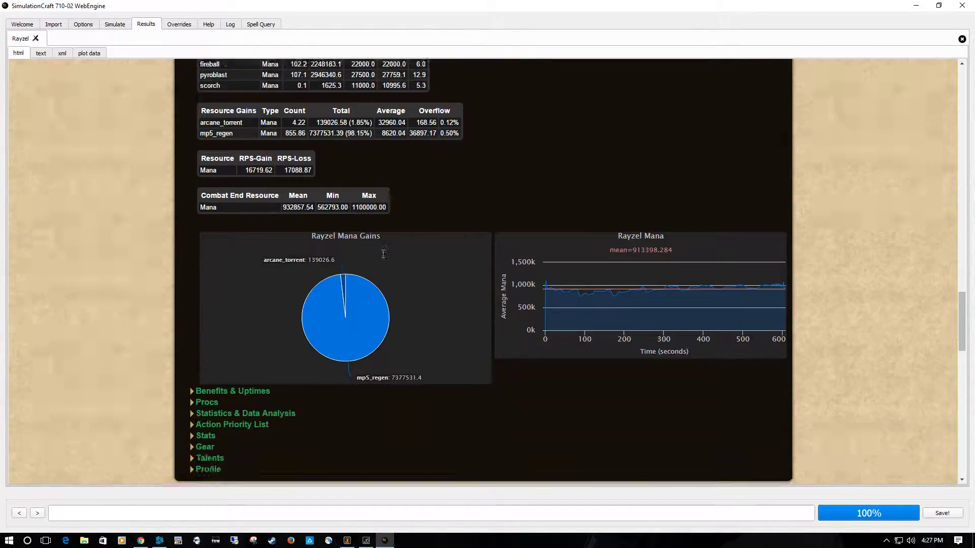
{"action": "scroll", "coordinate": [382, 259], "scroll_direction": "down", "scroll_amount": 9}
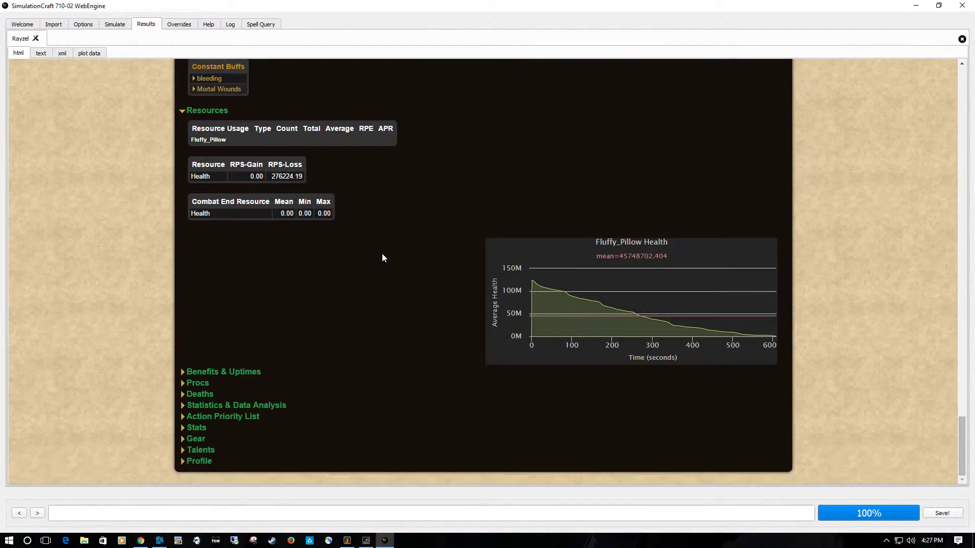
{"action": "scroll", "coordinate": [383, 258], "scroll_direction": "up", "scroll_amount": 18}
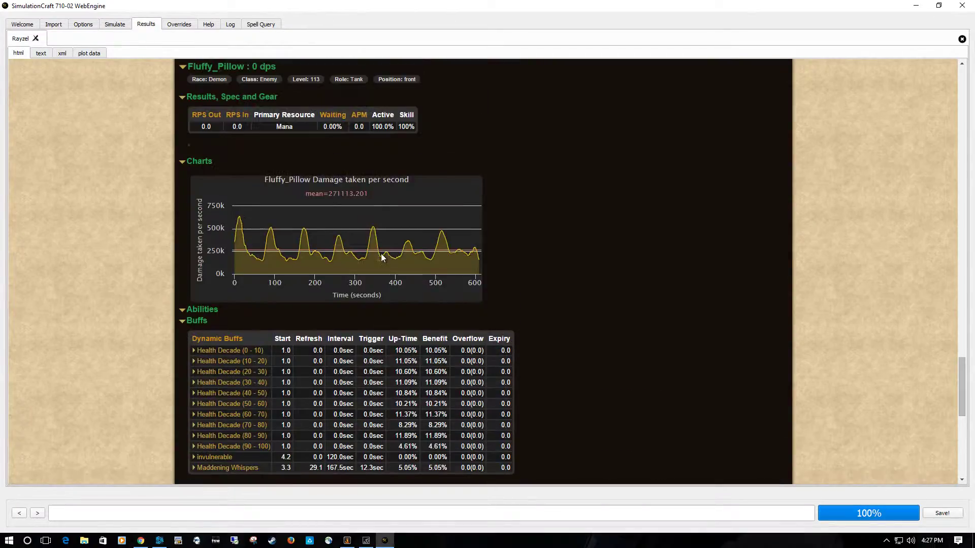
{"action": "scroll", "coordinate": [382, 257], "scroll_direction": "up", "scroll_amount": 20}
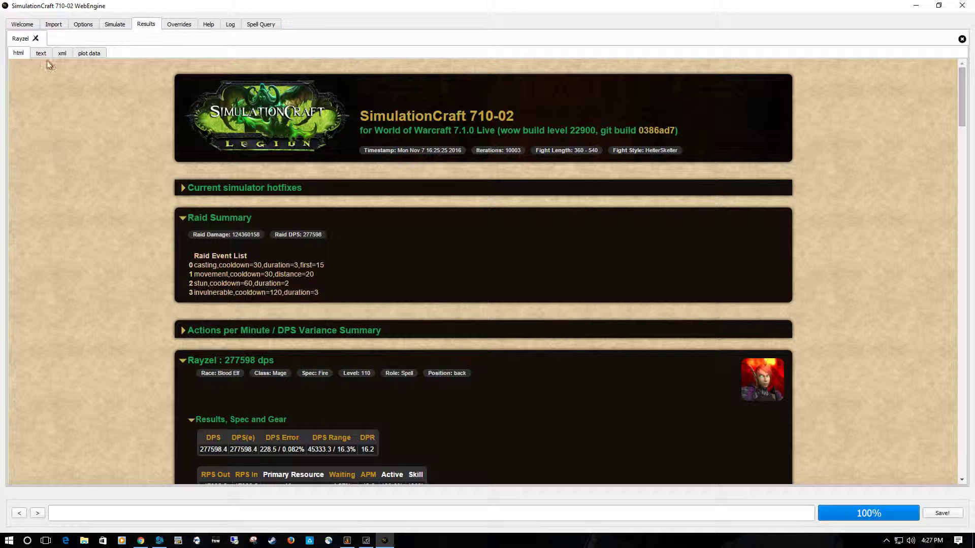
- Enable scaling for the selected character stats in the scaling options and run the simulation
{"action": "left_click", "coordinate": [94, 25]}
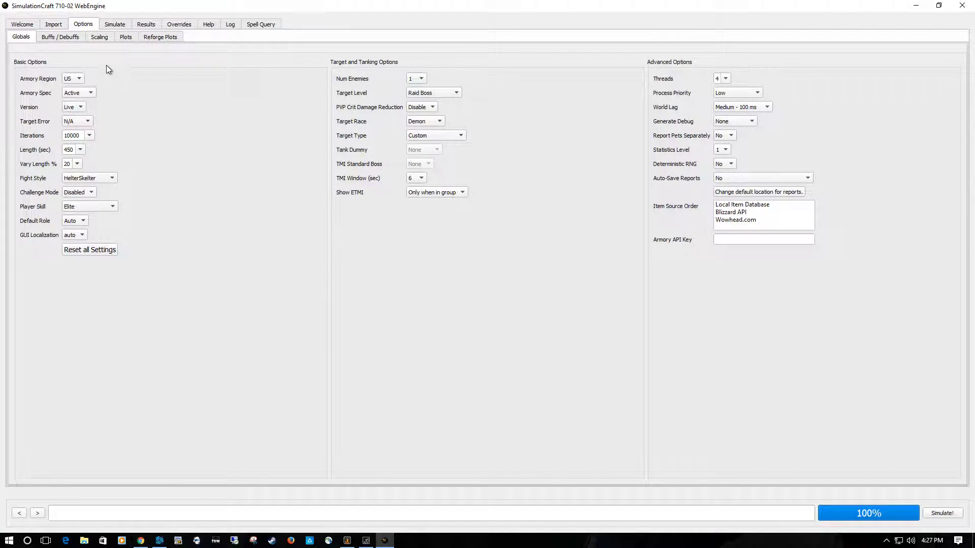
{"action": "left_click", "coordinate": [98, 37]}
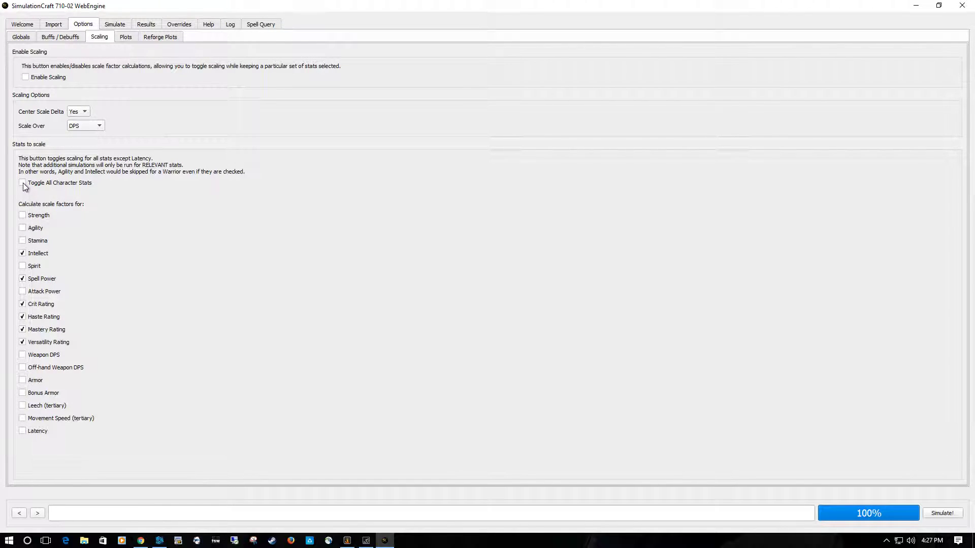
{"action": "left_click", "coordinate": [26, 77]}
{"action": "left_click", "coordinate": [73, 112]}
{"action": "left_click", "coordinate": [939, 513]}
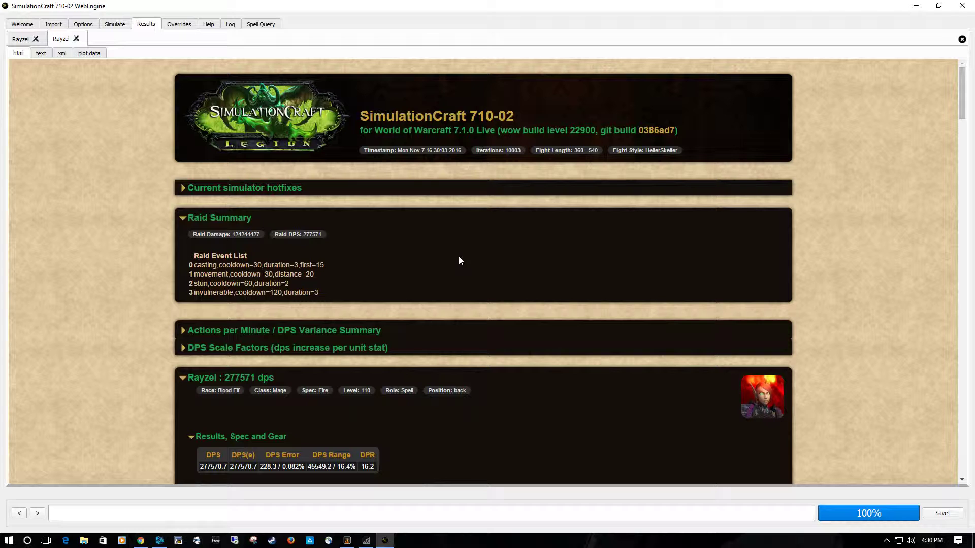
- Examine the Scale Factors row and the stat Ranking in the new report's Damage Per Second scale factor table
{"action": "scroll", "coordinate": [459, 256], "scroll_direction": "down", "scroll_amount": 3}
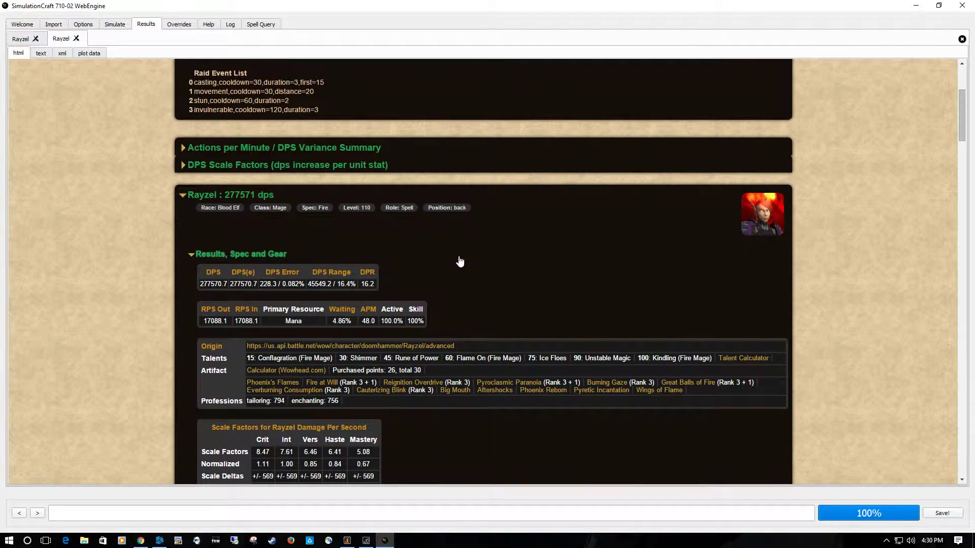
{"action": "scroll", "coordinate": [459, 262], "scroll_direction": "down", "scroll_amount": 3}
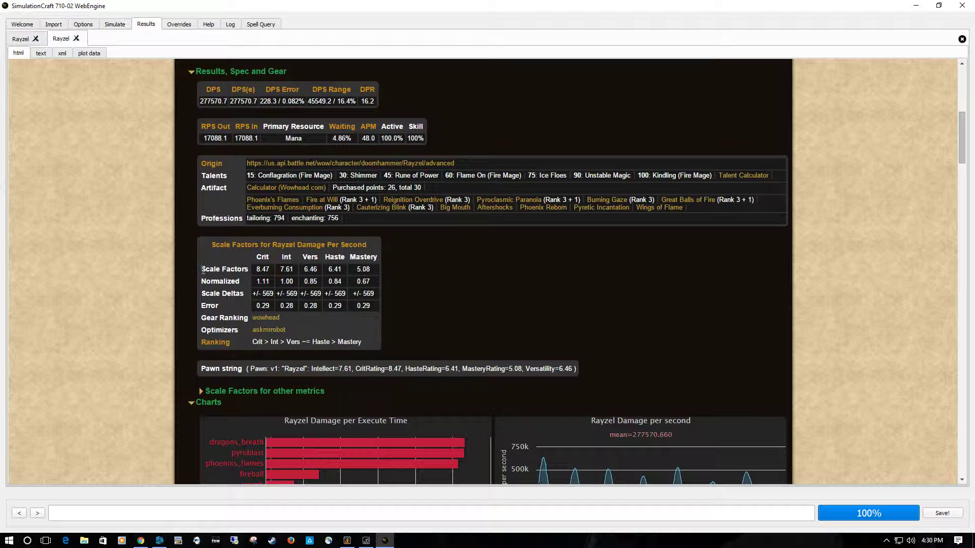
{"action": "left_click_drag", "start_coordinate": [202, 269], "coordinate": [380, 271]}
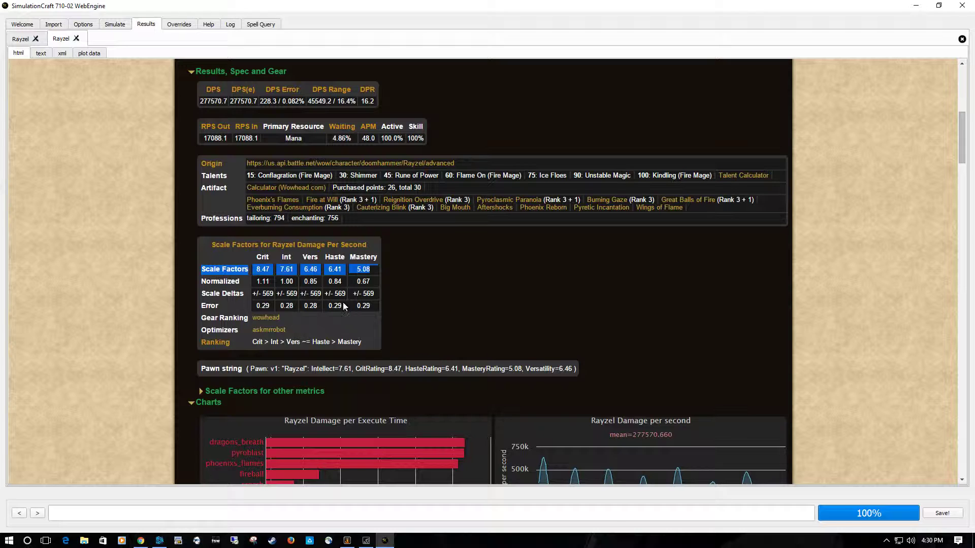
{"action": "left_click", "coordinate": [258, 270]}
{"action": "left_click_drag", "start_coordinate": [266, 271], "coordinate": [372, 271]}
{"action": "left_click", "coordinate": [475, 284]}
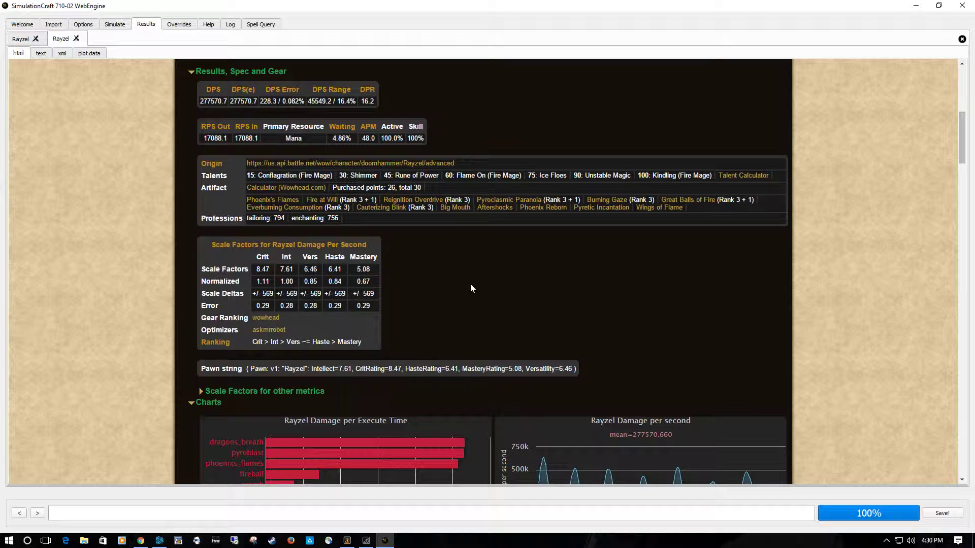
{"action": "left_click_drag", "start_coordinate": [252, 342], "coordinate": [360, 342]}
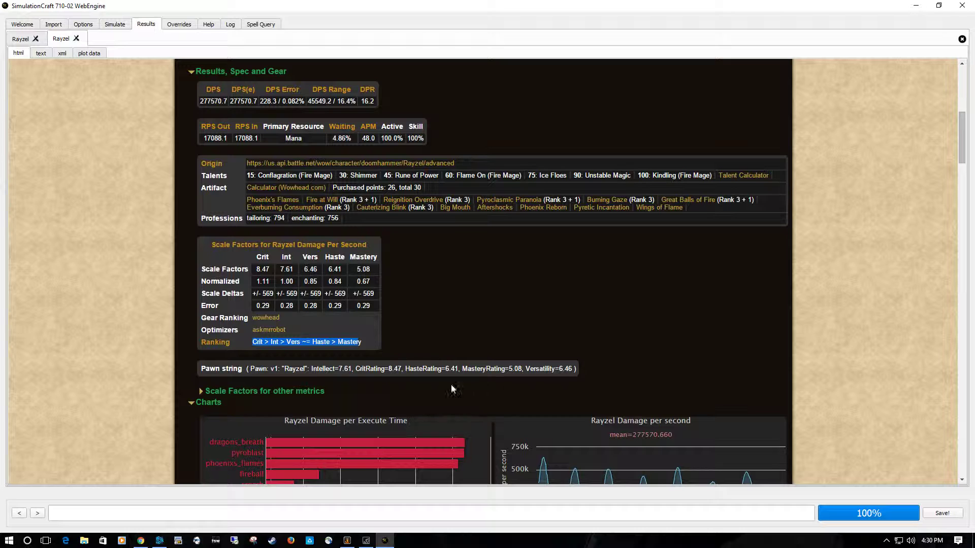
- Examine the Normalized, Scale Deltas and Error rows of the scale factor table
{"action": "left_click_drag", "start_coordinate": [255, 285], "coordinate": [376, 278]}
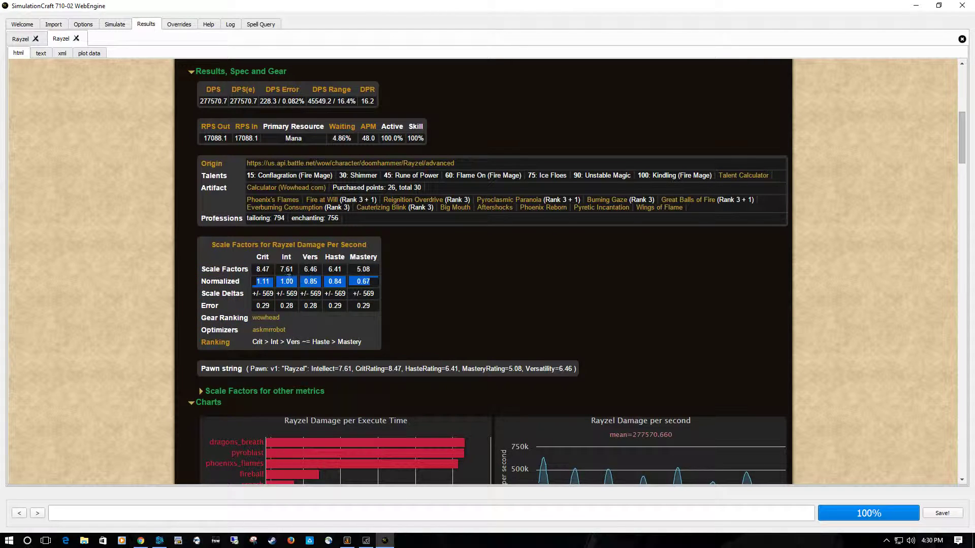
{"action": "left_click", "coordinate": [290, 279]}
{"action": "left_click_drag", "start_coordinate": [296, 283], "coordinate": [280, 282]}
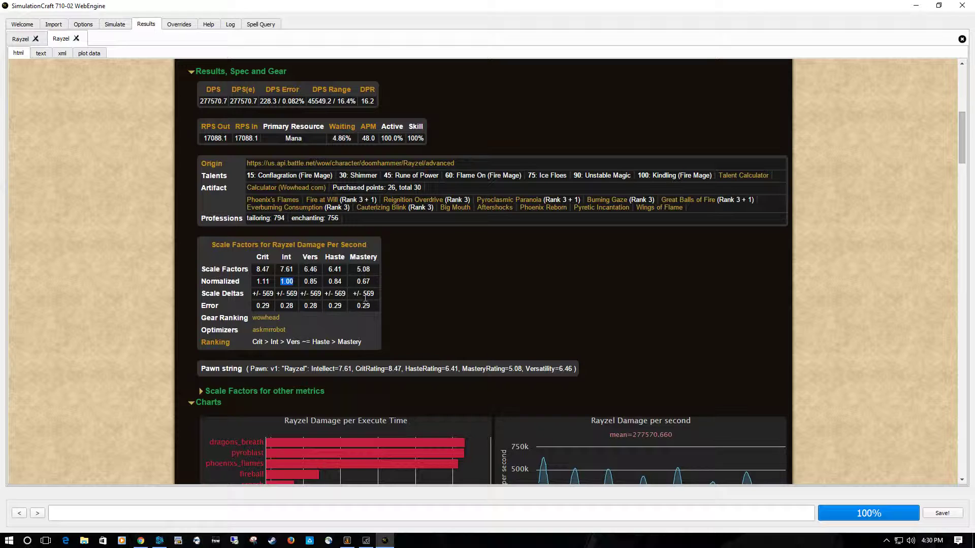
{"action": "left_click_drag", "start_coordinate": [365, 292], "coordinate": [380, 293]}
{"action": "left_click_drag", "start_coordinate": [251, 294], "coordinate": [415, 299]}
{"action": "left_click", "coordinate": [466, 308]}
{"action": "left_click_drag", "start_coordinate": [252, 305], "coordinate": [378, 303]}
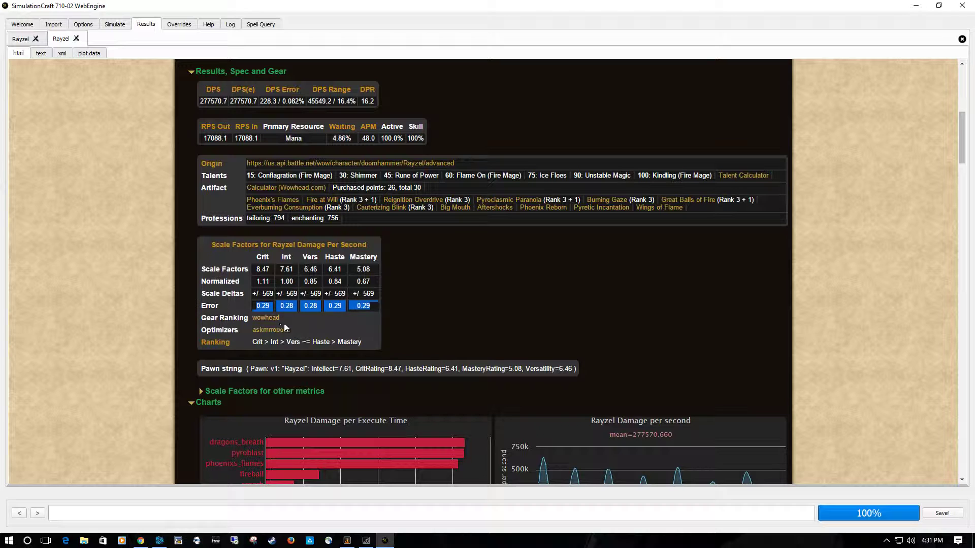
{"action": "left_click", "coordinate": [406, 303]}
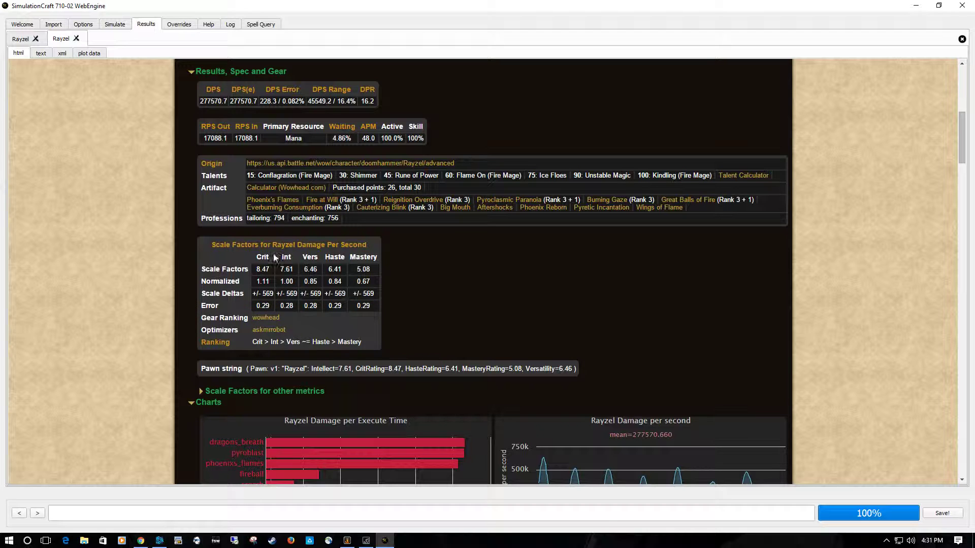
- Look over the scale factor charts and the report summary, and compare the Vers and Haste scale factors
{"action": "scroll", "coordinate": [413, 330], "scroll_direction": "down", "scroll_amount": 15}
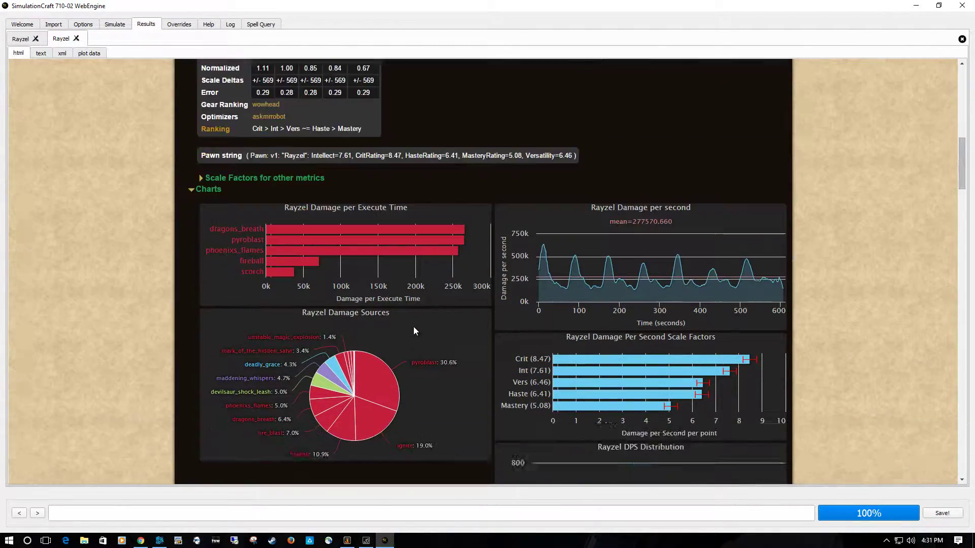
{"action": "scroll", "coordinate": [413, 327], "scroll_direction": "down", "scroll_amount": 13}
{"action": "scroll", "coordinate": [413, 327], "scroll_direction": "up", "scroll_amount": 7}
{"action": "scroll", "coordinate": [420, 331], "scroll_direction": "up", "scroll_amount": 20}
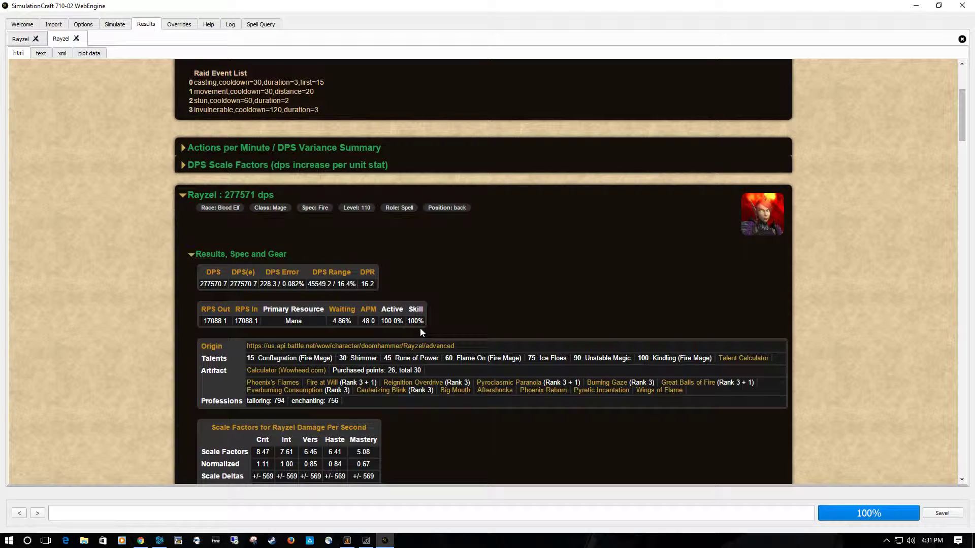
{"action": "scroll", "coordinate": [419, 328], "scroll_direction": "up", "scroll_amount": 3}
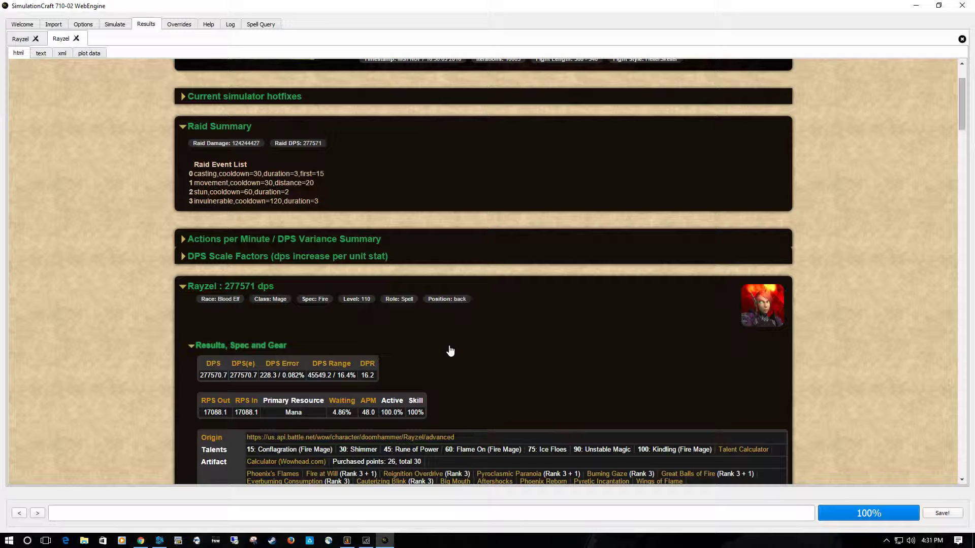
{"action": "scroll", "coordinate": [450, 351], "scroll_direction": "down", "scroll_amount": 6}
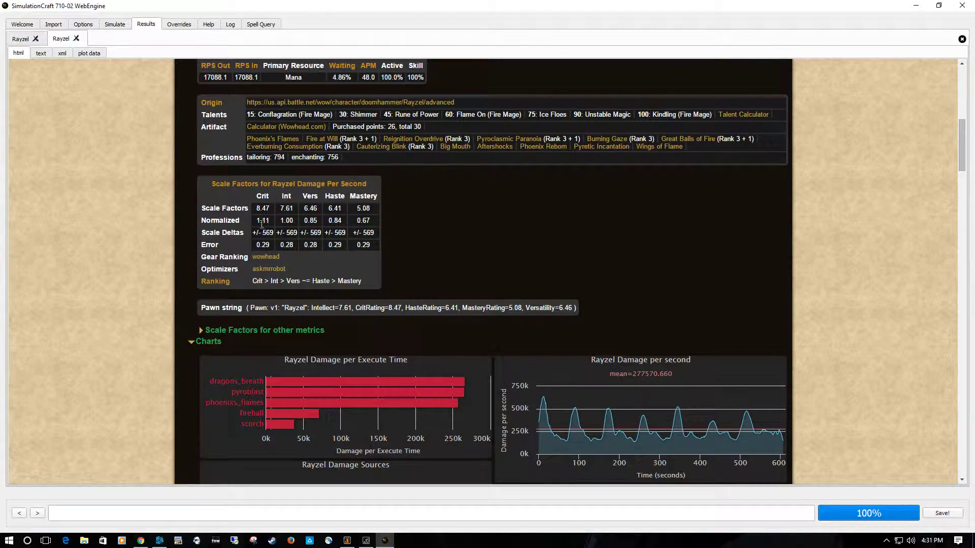
{"action": "double_click", "coordinate": [310, 209]}
{"action": "double_click", "coordinate": [335, 208]}
{"action": "left_click", "coordinate": [484, 236]}
- Close both simulation results and confirm each closure
{"action": "left_click", "coordinate": [76, 38]}
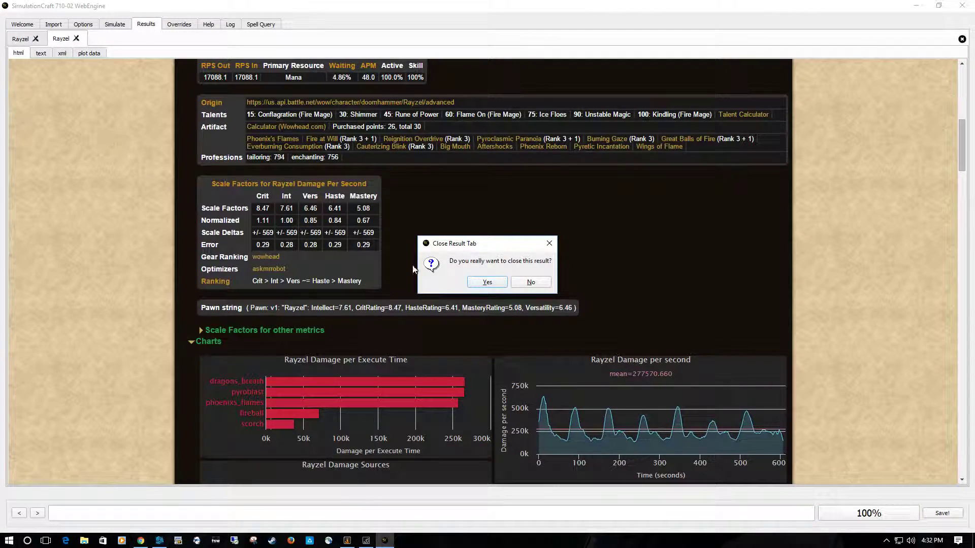
{"action": "left_click", "coordinate": [486, 282]}
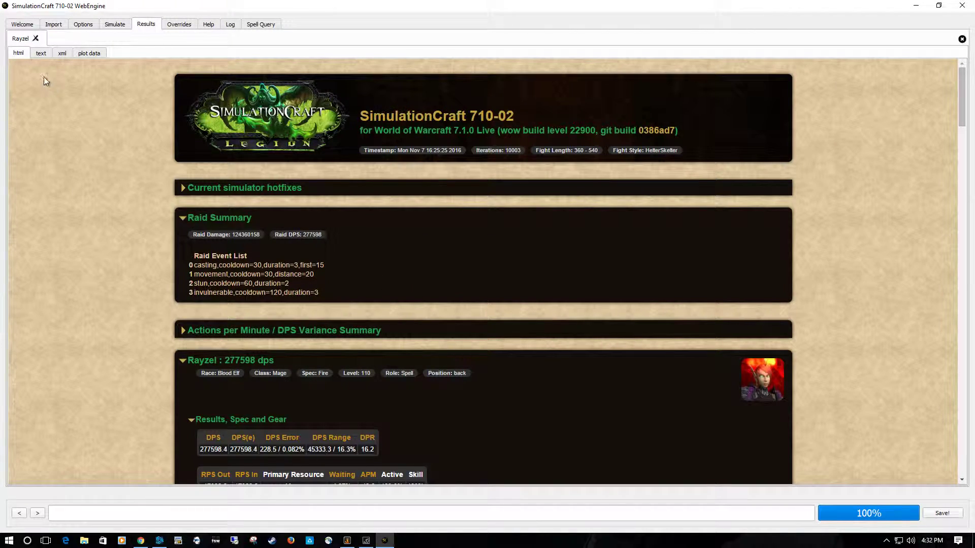
{"action": "left_click", "coordinate": [36, 38]}
{"action": "left_click", "coordinate": [486, 283]}
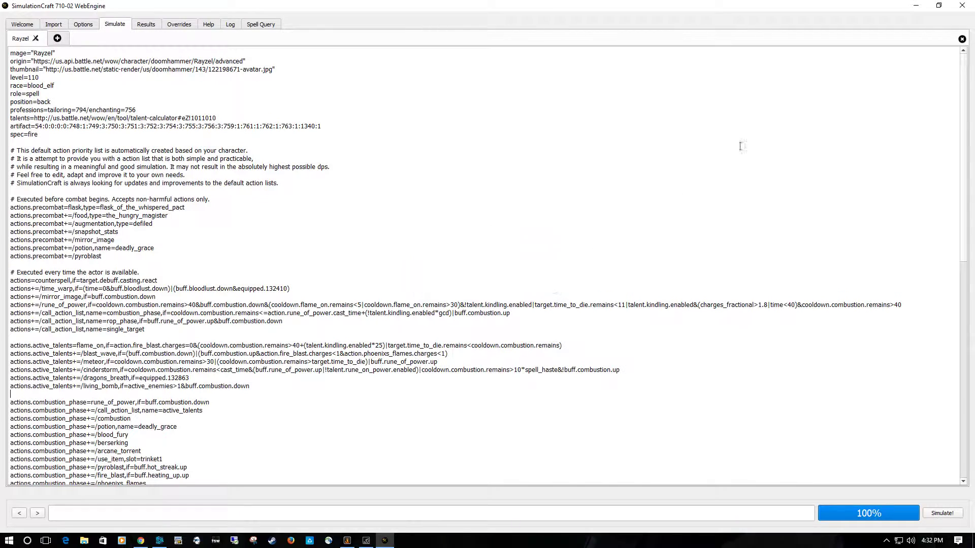
- Reduce the SimulationCraft window, switch to Chrome and load the character's gear list on askmrrobot.com in a new tab
{"action": "left_click", "coordinate": [938, 6]}
{"action": "left_click_drag", "start_coordinate": [581, 124], "coordinate": [324, 9]}
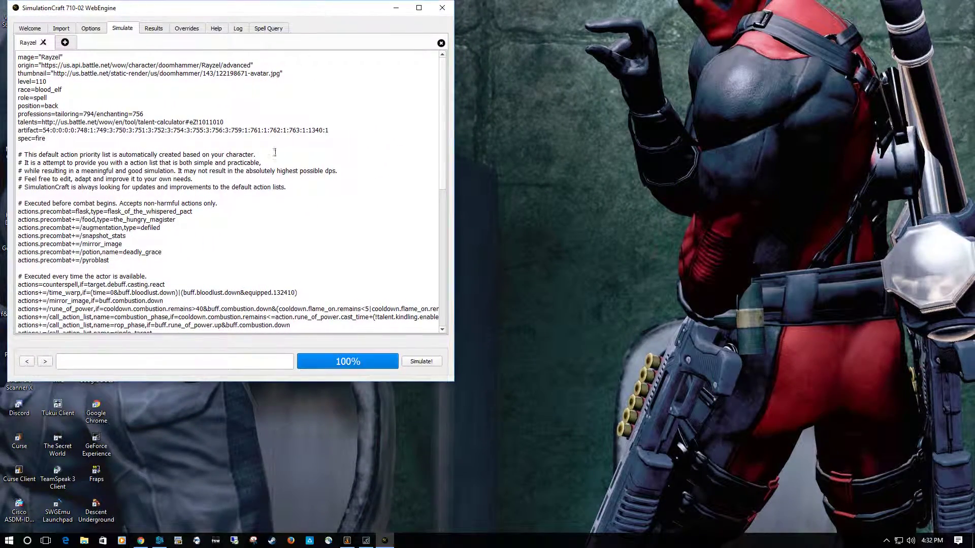
{"action": "left_click", "coordinate": [141, 540]}
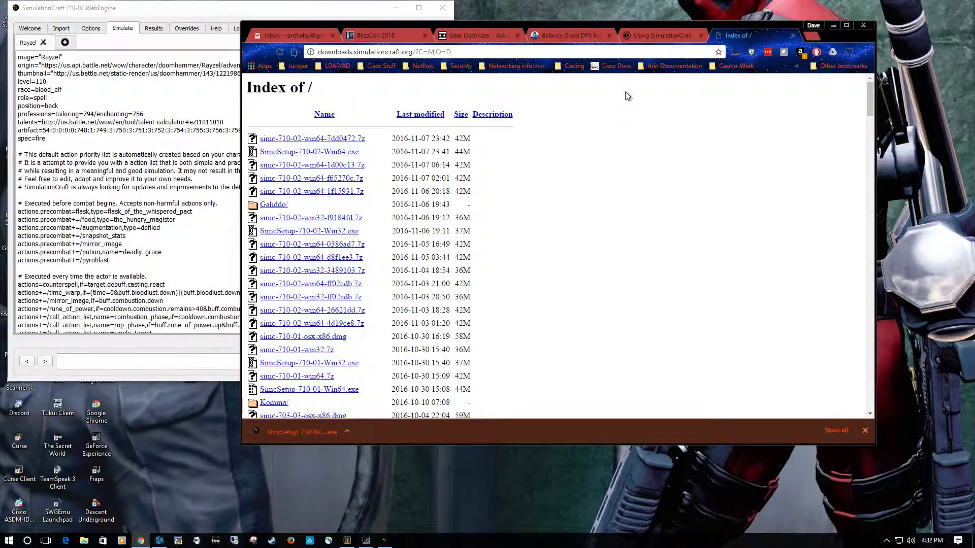
{"action": "key", "text": "ctrl+t"}
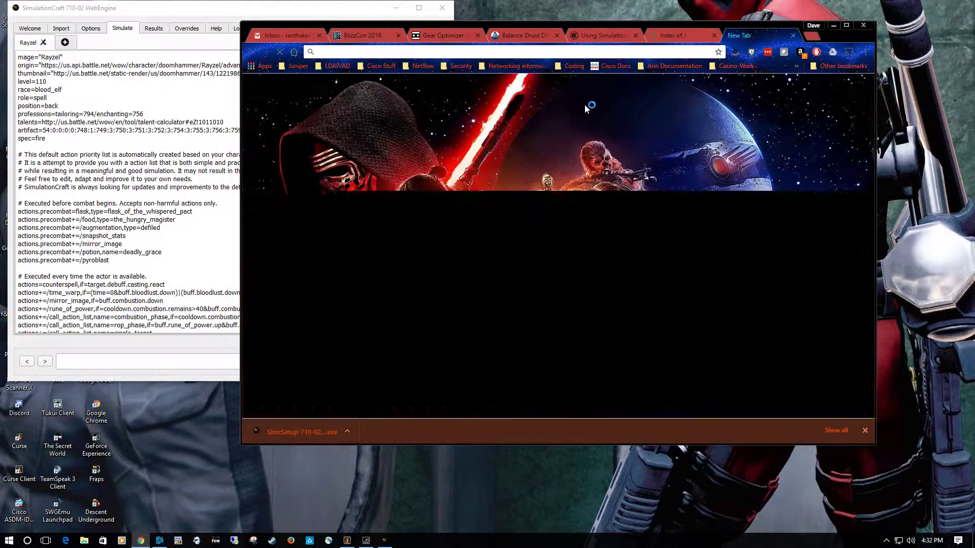
{"action": "type", "text": "askmrrobot"}
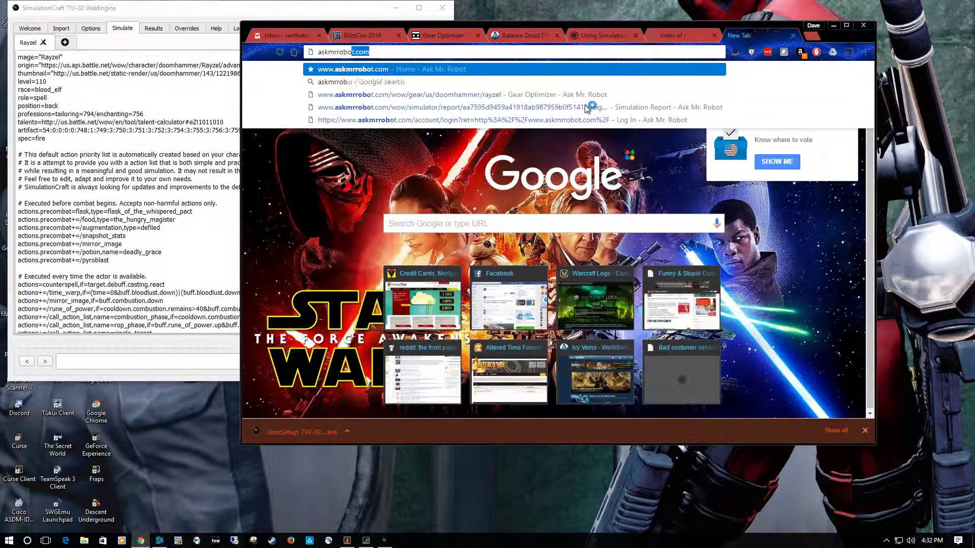
{"action": "key", "text": "Return"}
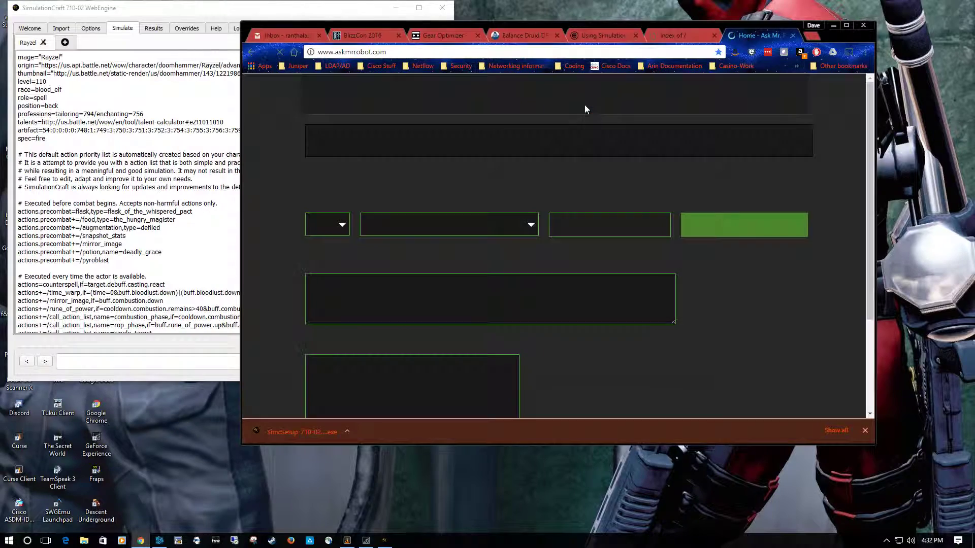
{"action": "left_click", "coordinate": [720, 231]}
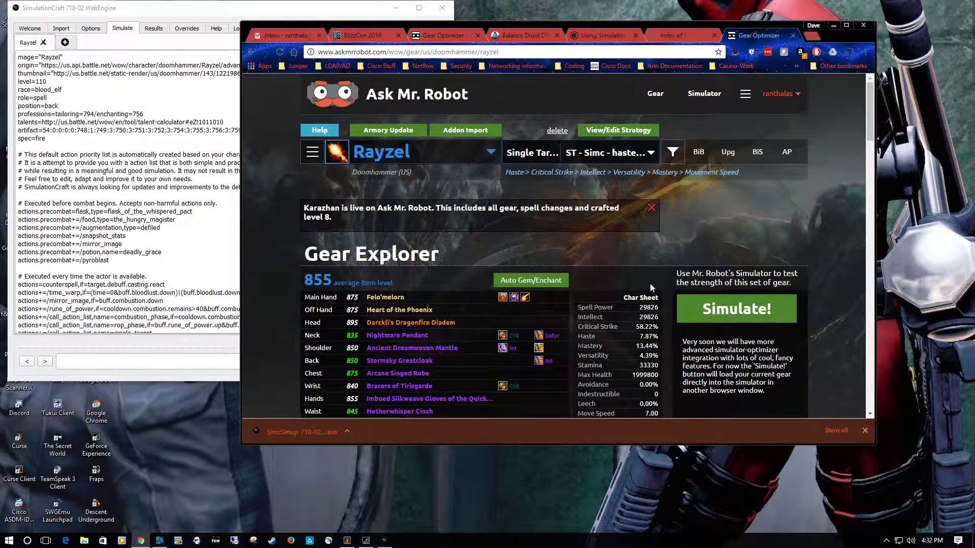
{"action": "scroll", "coordinate": [601, 238], "scroll_direction": "down", "scroll_amount": 4}
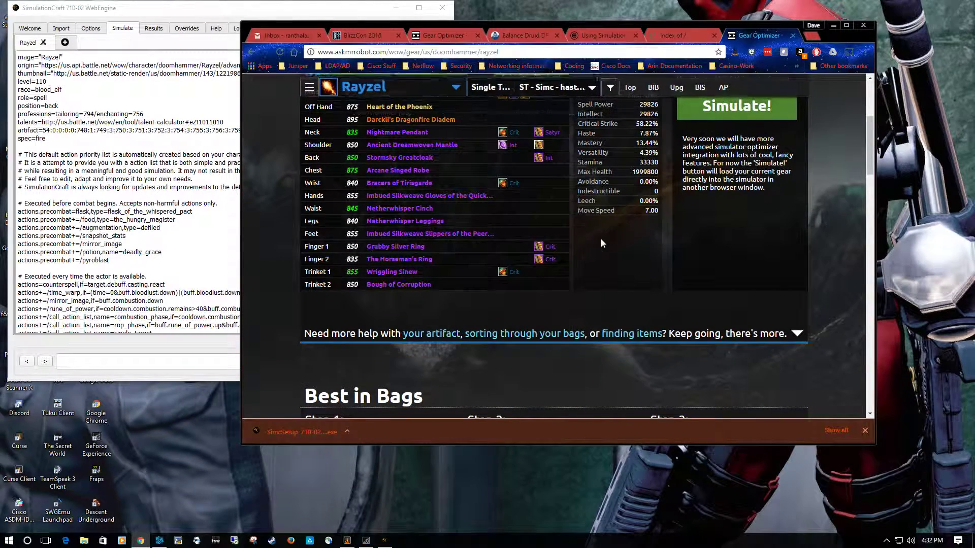
- Arrange the browser beside the SimulationCraft window and make the SimulationCraft window taller
{"action": "mouse_move", "coordinate": [405, 134]}
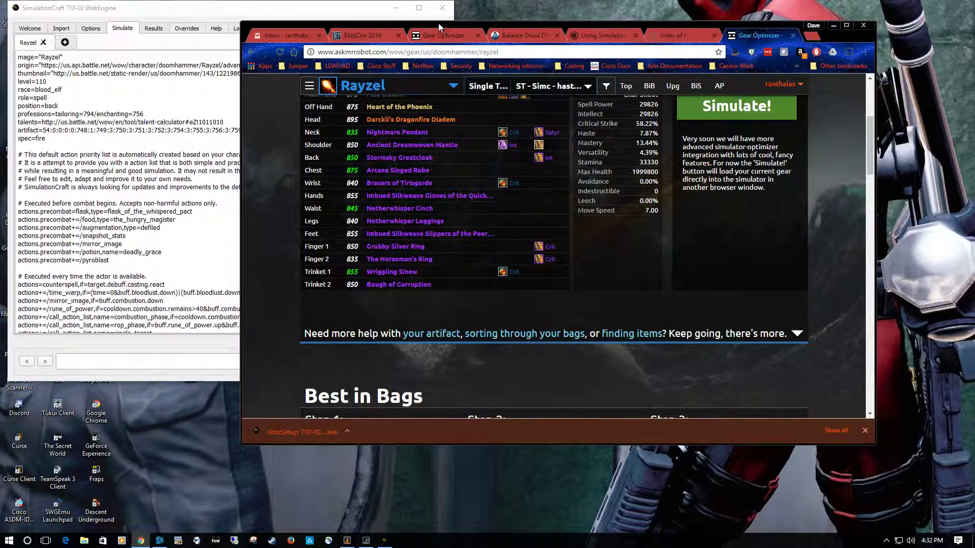
{"action": "left_click_drag", "start_coordinate": [437, 23], "coordinate": [663, 38]}
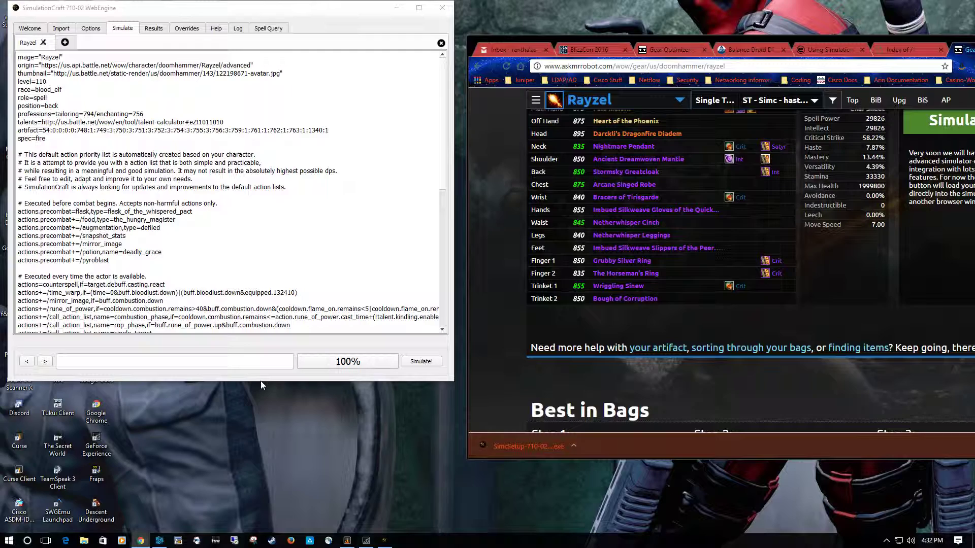
{"action": "left_click_drag", "start_coordinate": [264, 381], "coordinate": [257, 488]}
- Insert blank lines below the off_hand entry of the gear list in the character's simulation profile
{"action": "scroll", "coordinate": [257, 295], "scroll_direction": "down", "scroll_amount": 19}
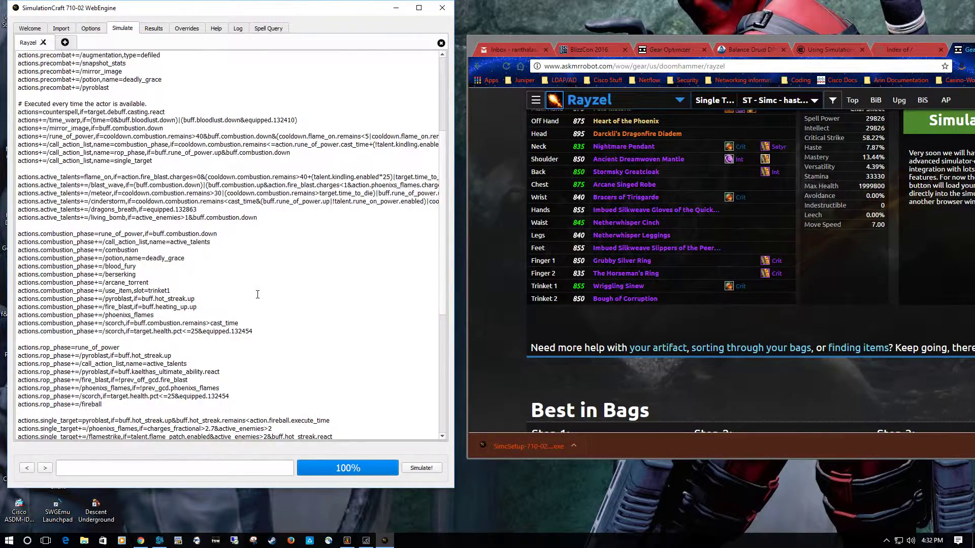
{"action": "left_click", "coordinate": [217, 387]}
{"action": "key", "text": "Return"}
{"action": "key", "text": "Return"}
{"action": "key", "text": "Return"}
{"action": "key", "text": "Return"}
{"action": "key", "text": "Return"}
{"action": "key", "text": "Return"}
{"action": "key", "text": "Return"}
{"action": "key", "text": "Return"}
{"action": "key", "text": "Return"}
{"action": "key", "text": "Return"}
{"action": "key", "text": "Return"}
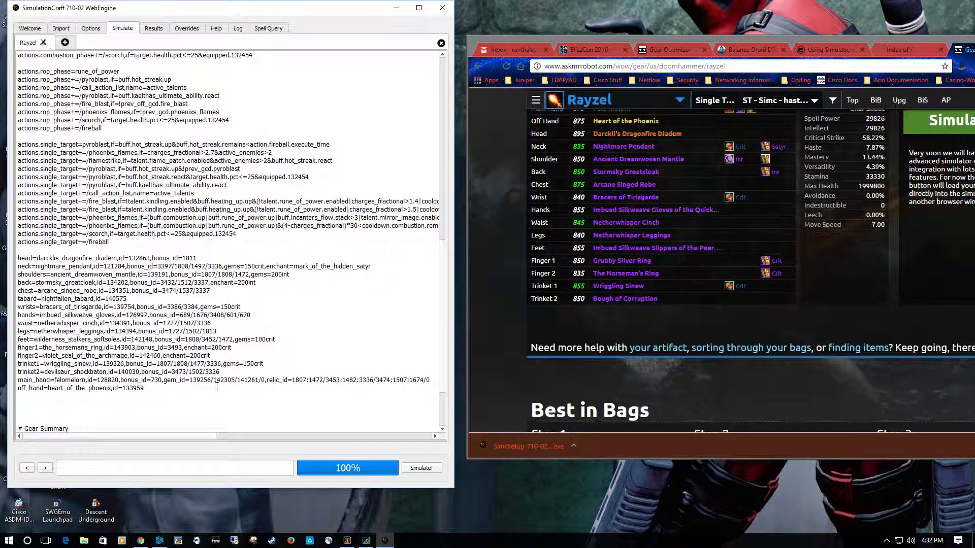
{"action": "key", "text": "Return"}
{"action": "key", "text": "Return"}
{"action": "key", "text": "Return"}
{"action": "key", "text": "Return"}
{"action": "key", "text": "Return"}
{"action": "key", "text": "Return"}
{"action": "key", "text": "Return"}
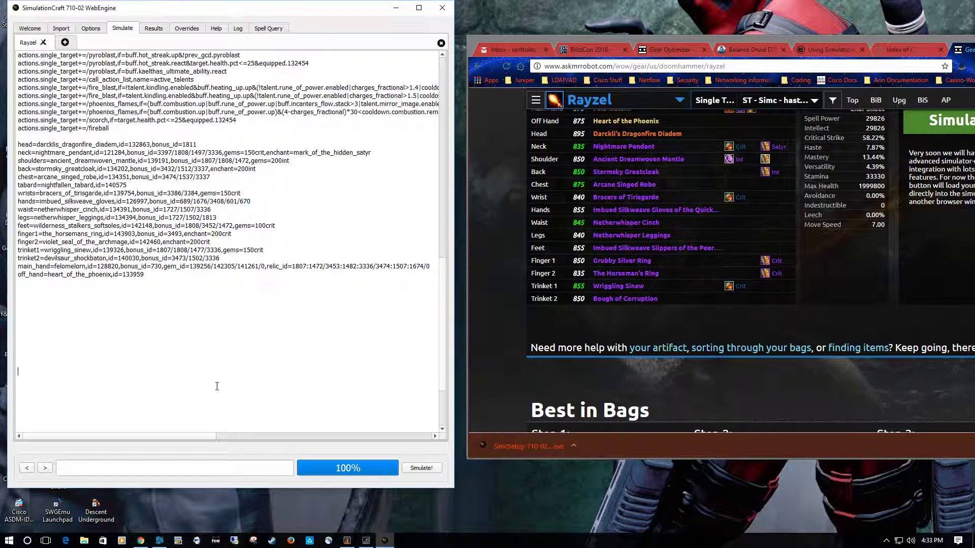
{"action": "key", "text": "BackSpace"}
{"action": "key", "text": "BackSpace"}
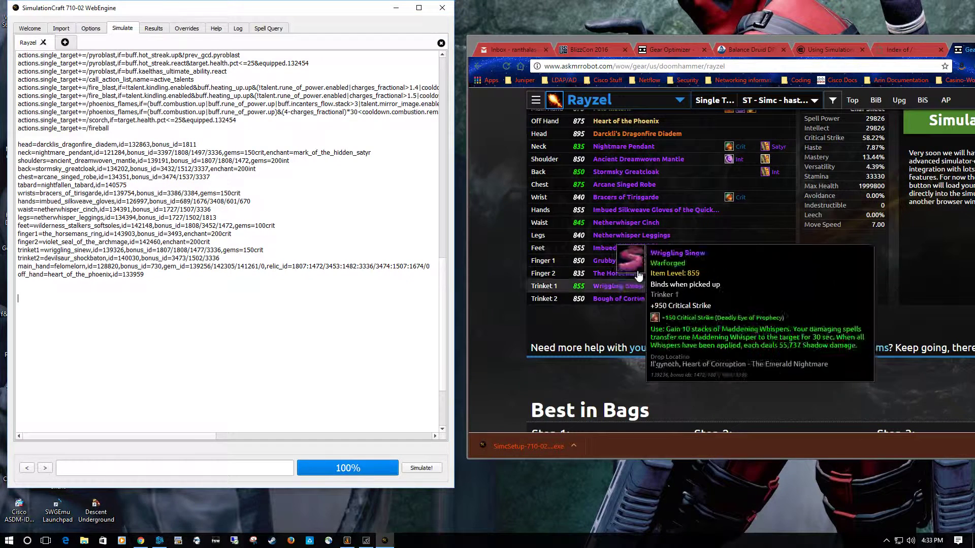
- Open the Finger 1 item list in Ask Mr. Robot's Gear Explorer and bring the browser window fully into view
{"action": "left_click", "coordinate": [622, 261]}
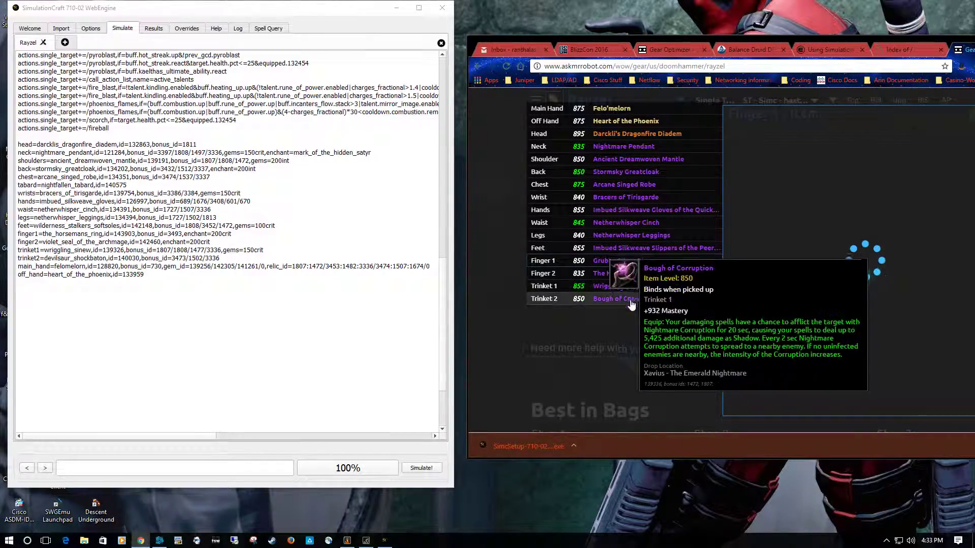
{"action": "left_click_drag", "start_coordinate": [743, 46], "coordinate": [598, 25]}
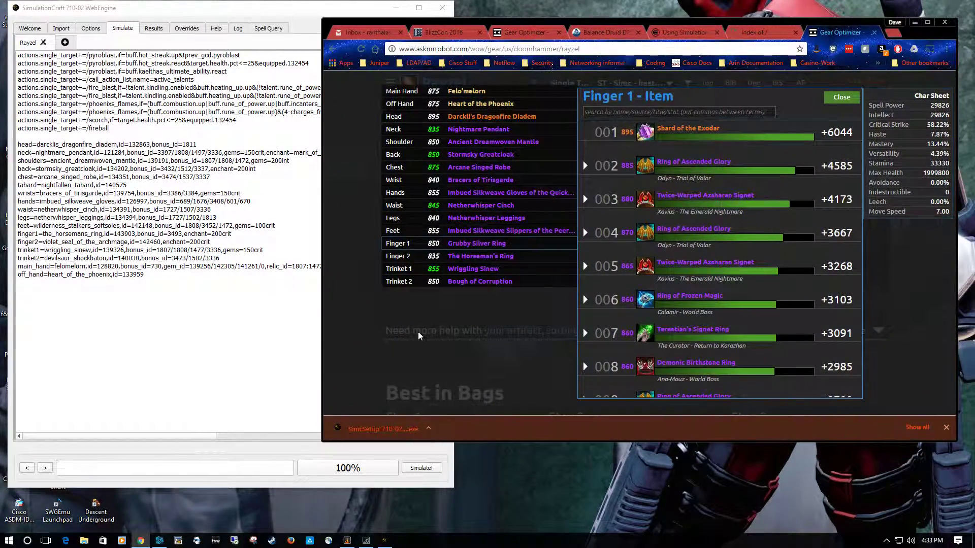
{"action": "mouse_move", "coordinate": [468, 254]}
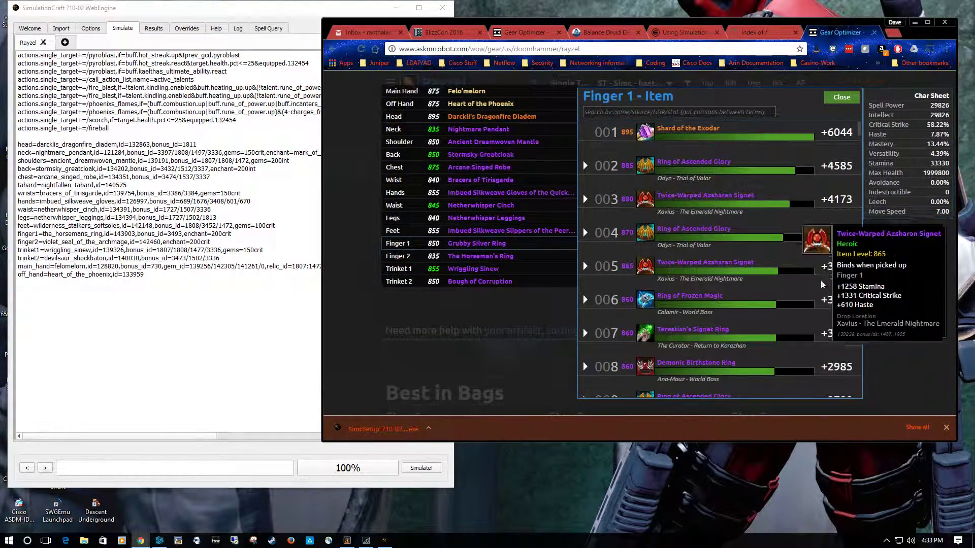
- Configure the Demonic Birthstone Ring in the Finger 1 list with a socket, Leech and Titanforged item level 895, and accept the changes
{"action": "scroll", "coordinate": [819, 308], "scroll_direction": "down", "scroll_amount": 2}
{"action": "scroll", "coordinate": [819, 308], "scroll_direction": "down", "scroll_amount": 2}
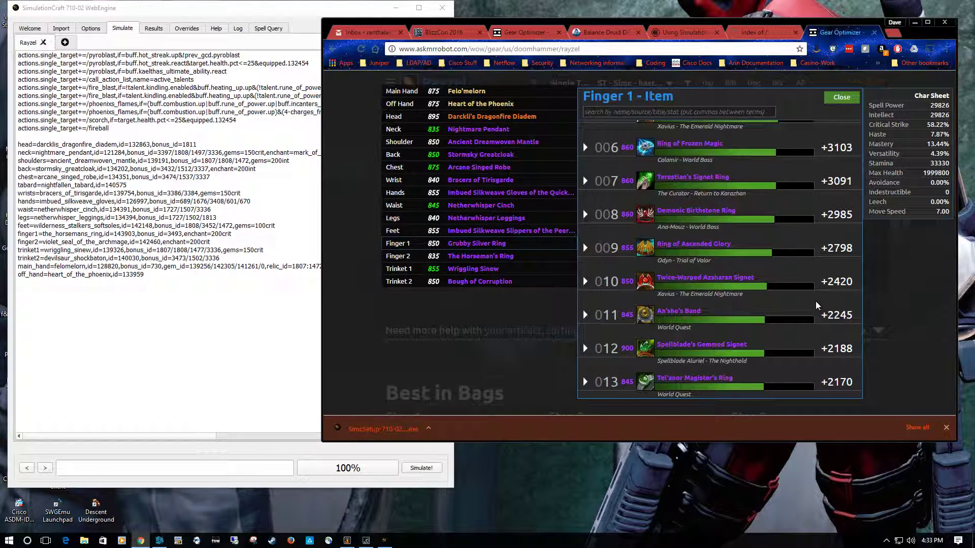
{"action": "mouse_move", "coordinate": [679, 214]}
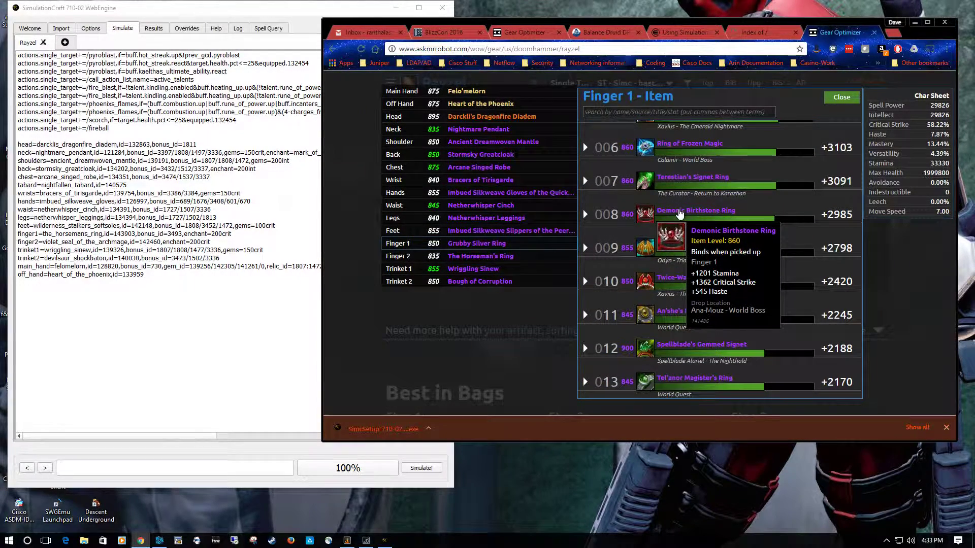
{"action": "left_click", "coordinate": [680, 216]}
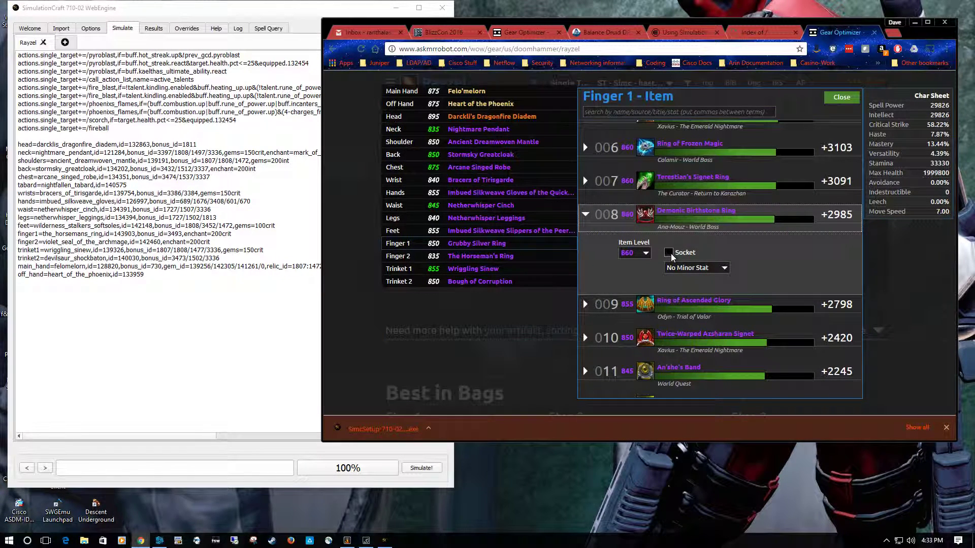
{"action": "left_click", "coordinate": [669, 253]}
{"action": "left_click", "coordinate": [725, 269]}
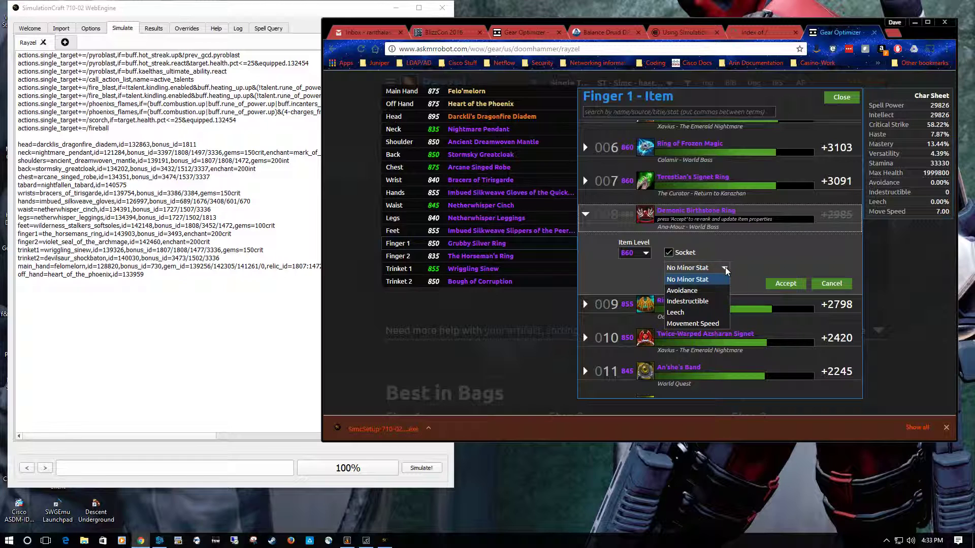
{"action": "left_click", "coordinate": [680, 312]}
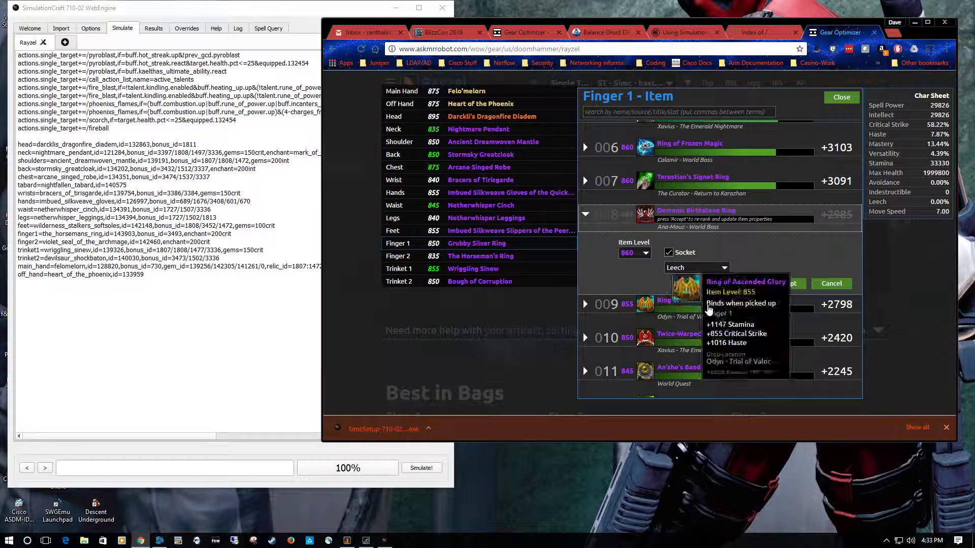
{"action": "left_click", "coordinate": [646, 253]}
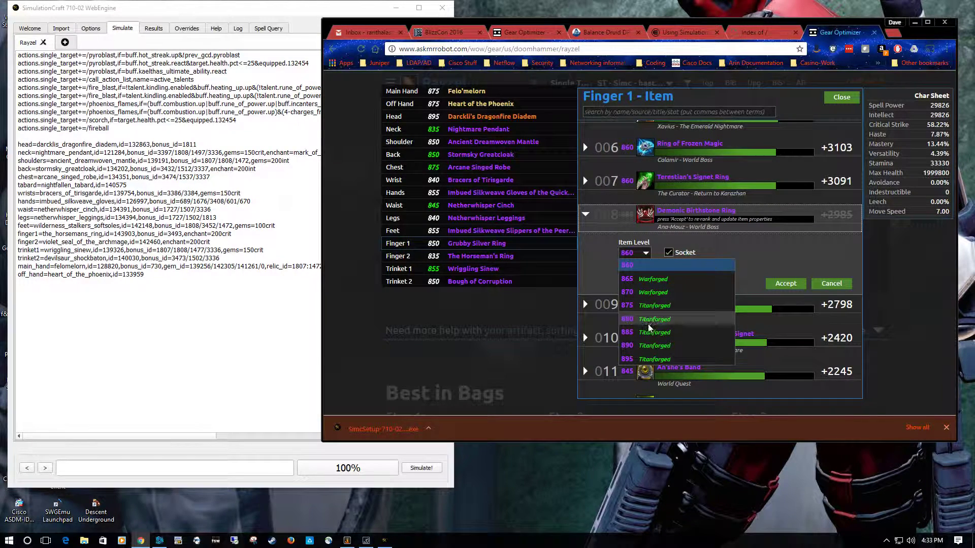
{"action": "left_click", "coordinate": [651, 359]}
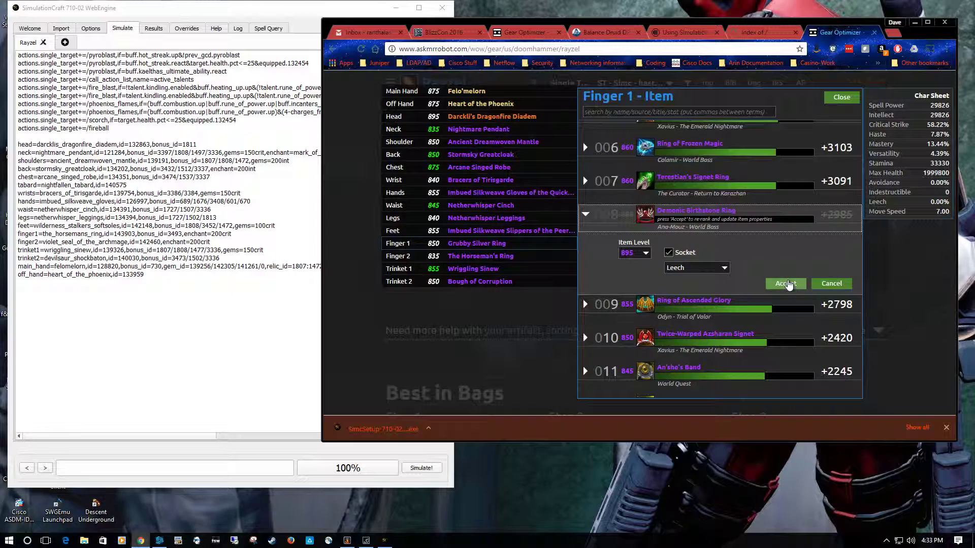
{"action": "left_click", "coordinate": [788, 279]}
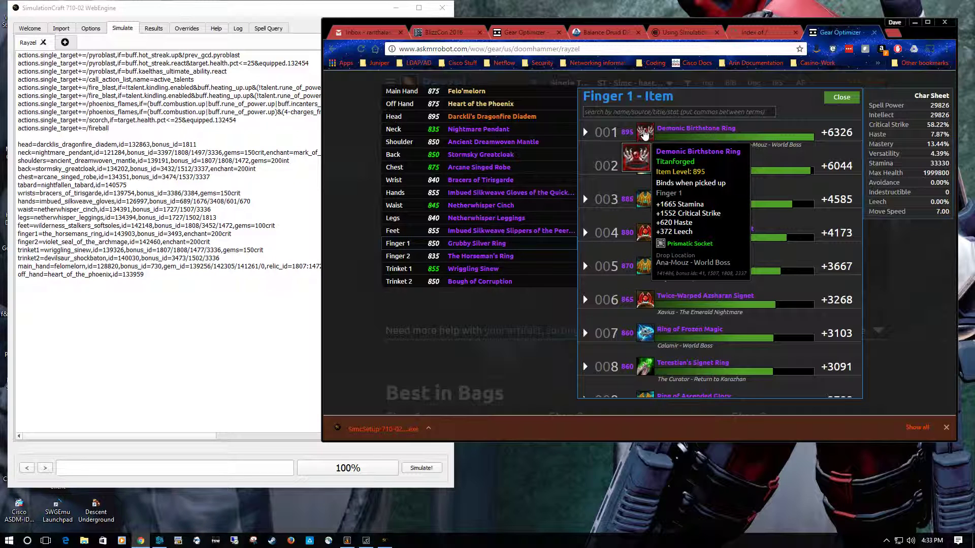
- Switch to SimulationCraft and add the line copy="Rayzel_demonic_ring" below the gear list in the simulation profile
{"action": "left_click", "coordinate": [284, 14]}
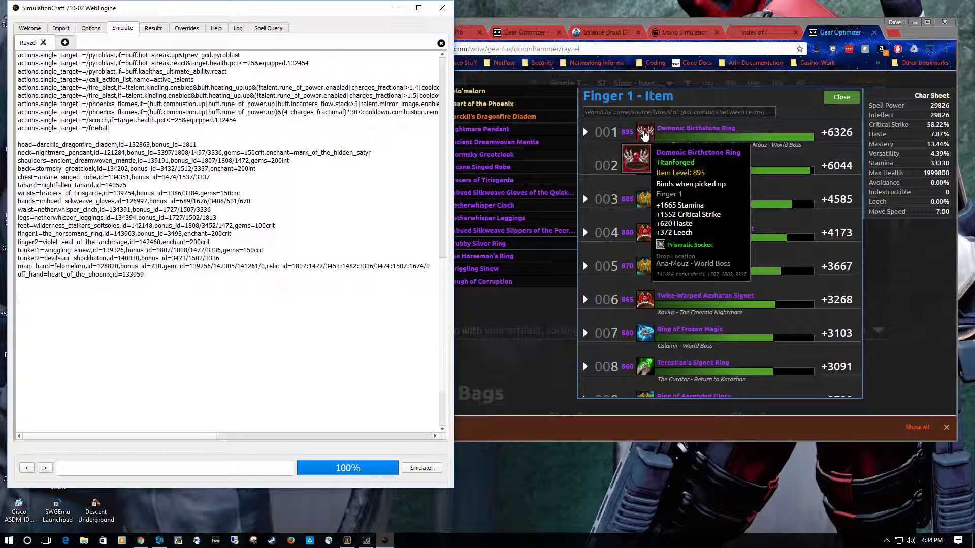
{"action": "type", "text": "copy=\"RAy"}
{"action": "key", "text": "BackSpace"}
{"action": "key", "text": "BackSpace"}
{"action": "type", "text": "ayzel_d"}
{"action": "type", "text": "rea"}
{"action": "key", "text": "BackSpace"}
{"action": "key", "text": "BackSpace"}
{"action": "key", "text": "BackSpace"}
{"action": "type", "text": "emonic"}
{"action": "type", "text": "_ring\" "}
{"action": "type", "text": "finger1="}
{"action": "type", "text": "demonic"}
{"action": "type", "text": "_birthst"}
{"action": "type", "text": "one_ring"}
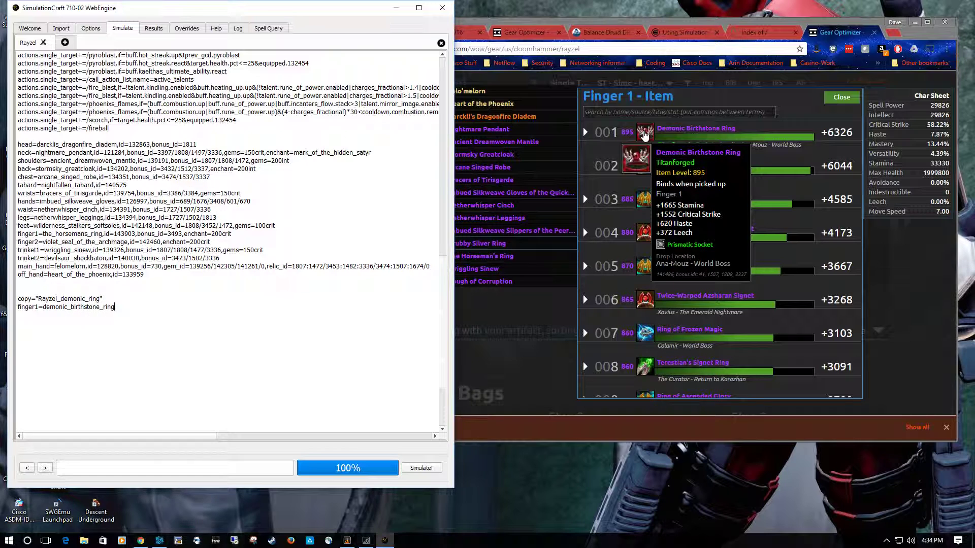
{"action": "type", "text": ",id=141486,bonus_id=41/1507/1808/3337"}
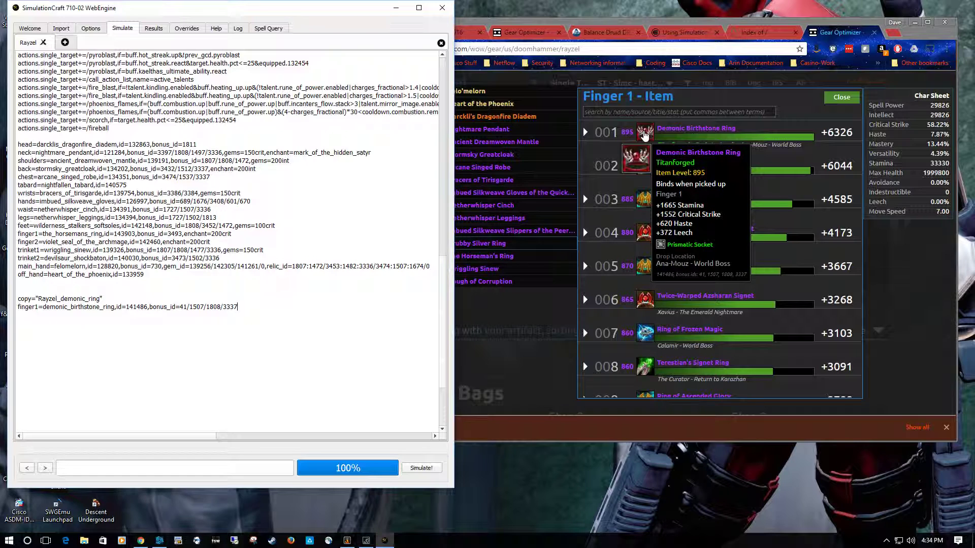
{"action": "type", "text": ",gems=150crit,enchant=200crit"}
- Start a second profile copy with the line copy="Rayzel_demonic_finger2", leaving a blank line above it
{"action": "key", "text": "Return"}
{"action": "key", "text": "Return"}
{"action": "type", "text": "opy=\"Rayzel_demonic_finger2"}
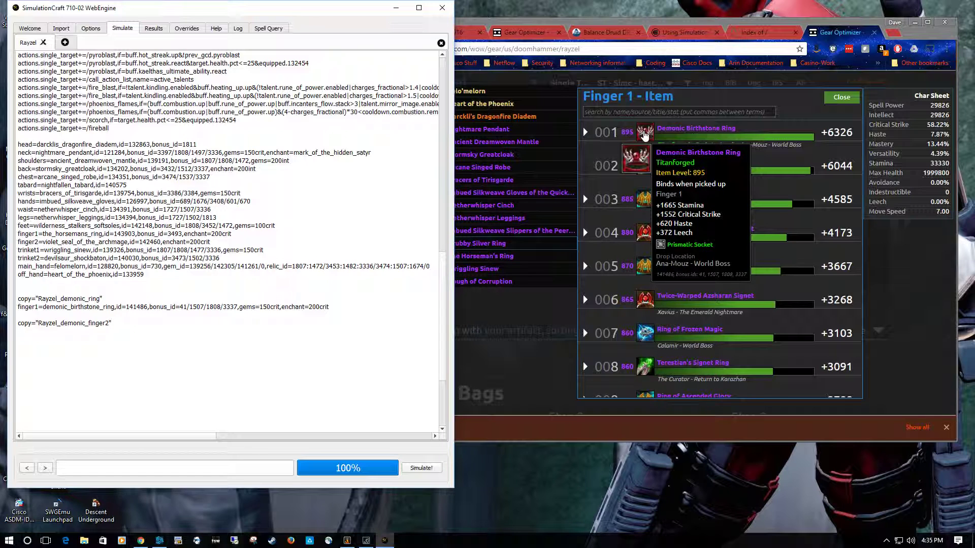
- Duplicate the finger1=the_horsemans_ring entry from the gear list to below the Rayzel_demonic_finger2 copy line
{"action": "left_click_drag", "start_coordinate": [19, 234], "coordinate": [236, 232]}
{"action": "key", "text": "ctrl+c"}
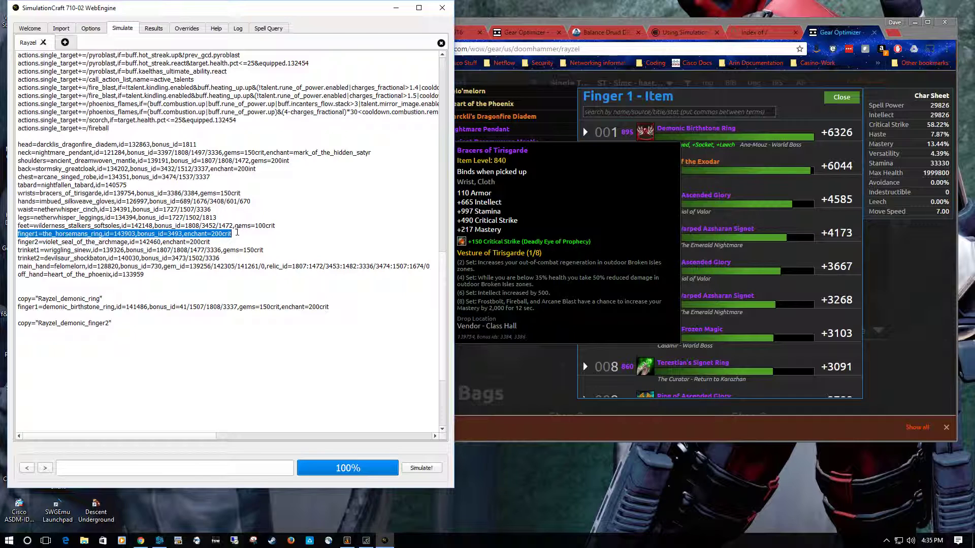
{"action": "left_click", "coordinate": [115, 337]}
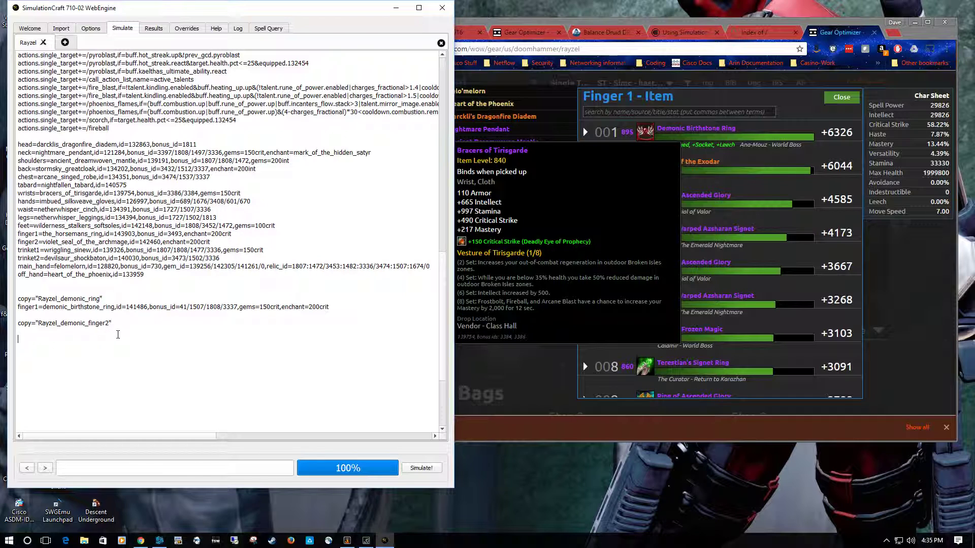
{"action": "key", "text": "ctrl+v"}
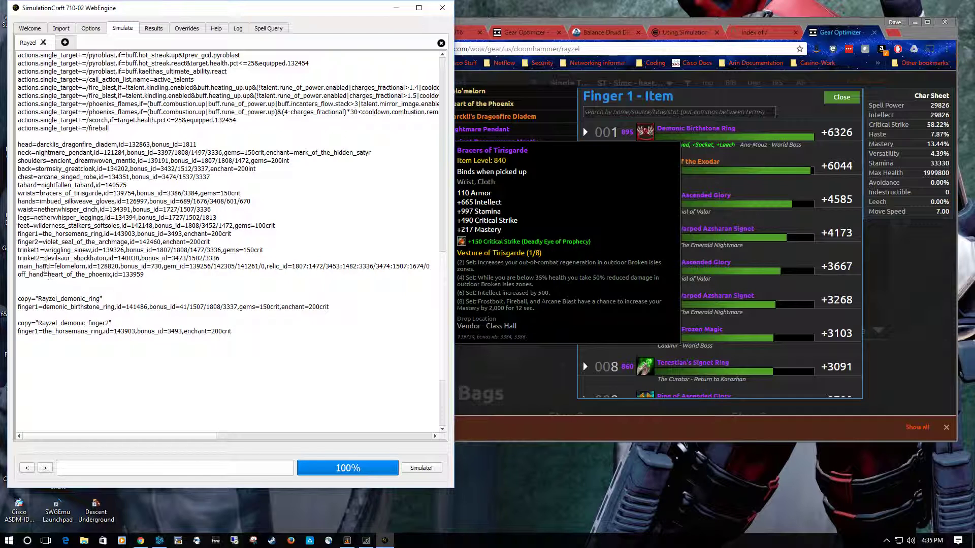
- Duplicate the demonic_birthstone_ring entry at the end of the second copy and change its slot to finger2
{"action": "left_click_drag", "start_coordinate": [19, 307], "coordinate": [331, 307]}
{"action": "key", "text": "ctrl+c"}
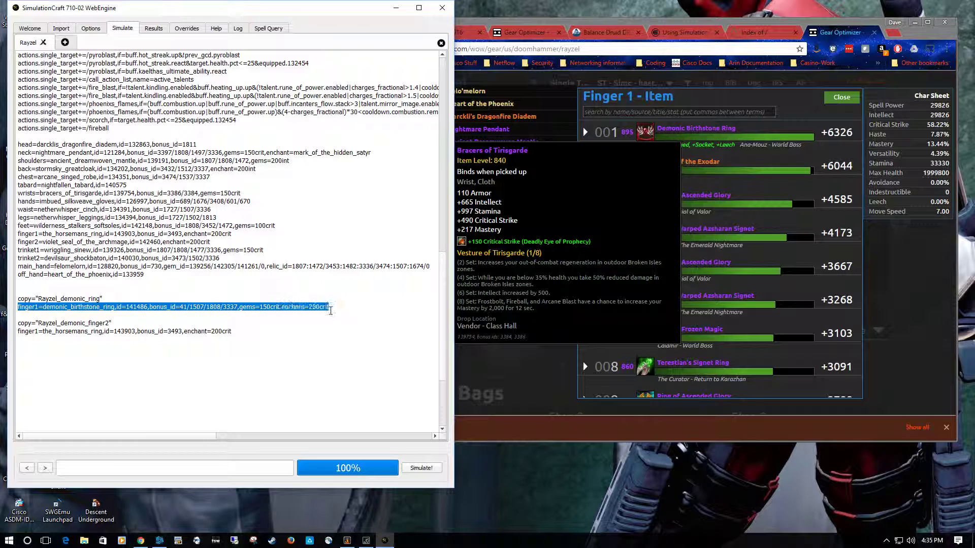
{"action": "left_click", "coordinate": [238, 338]}
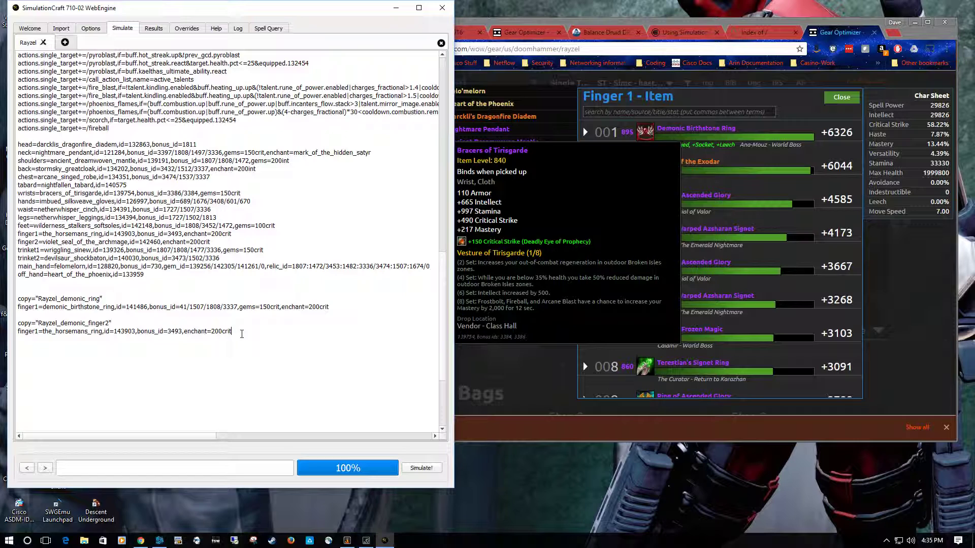
{"action": "key", "text": "ctrl+v"}
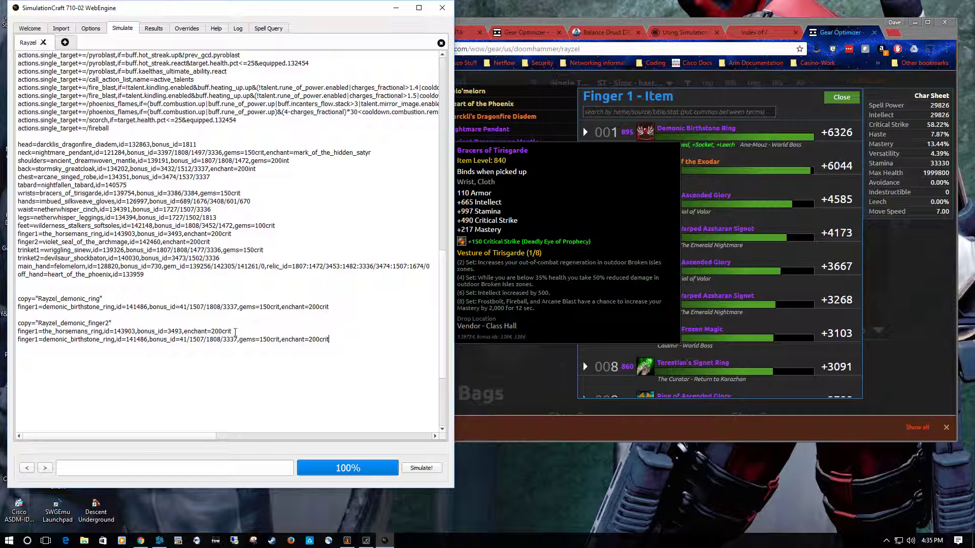
{"action": "left_click", "coordinate": [39, 340]}
- Disable scale factor calculation in the scaling options
{"action": "left_click", "coordinate": [90, 28]}
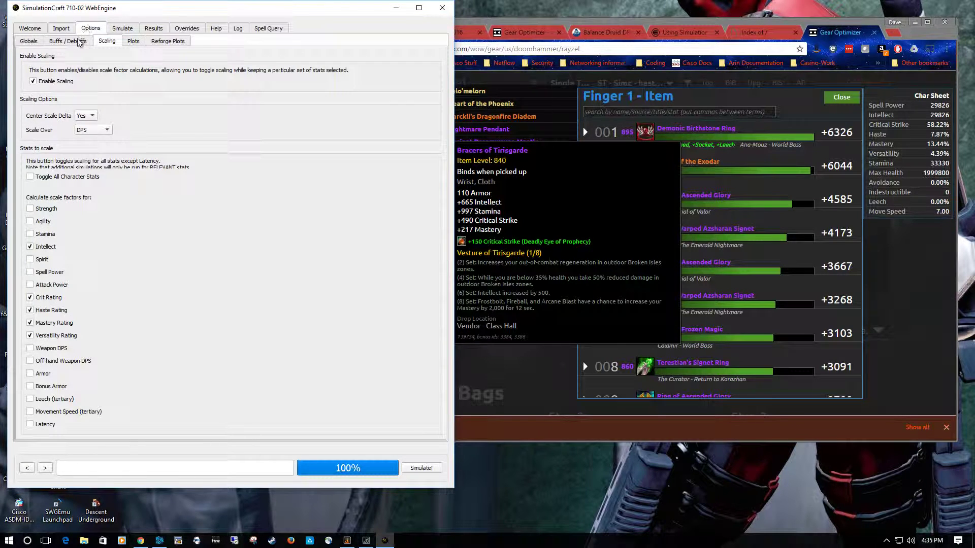
{"action": "left_click", "coordinate": [33, 81]}
{"action": "left_click", "coordinate": [122, 28]}
- Set the number of iterations to 1000 in the global options
{"action": "left_click", "coordinate": [62, 29]}
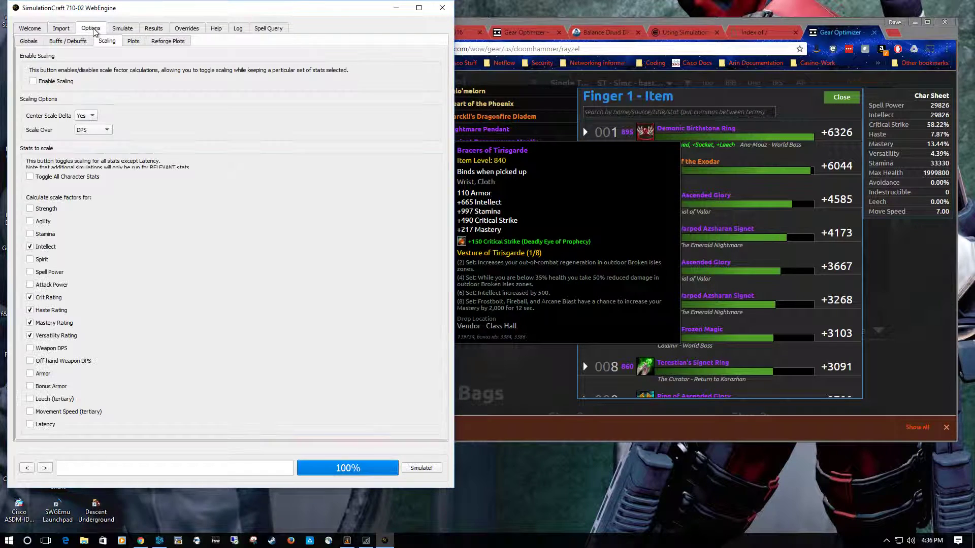
{"action": "left_click", "coordinate": [91, 29]}
{"action": "left_click", "coordinate": [38, 43]}
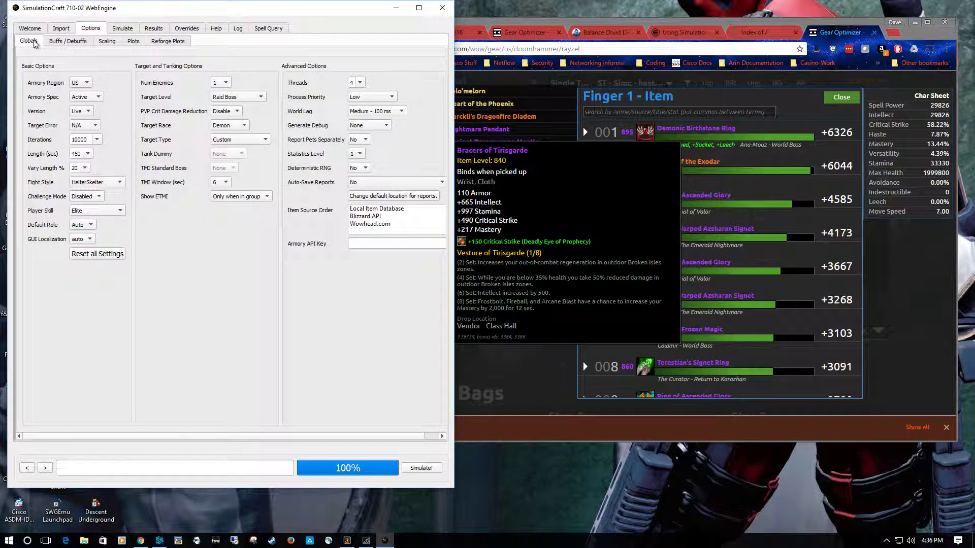
{"action": "left_click", "coordinate": [97, 141]}
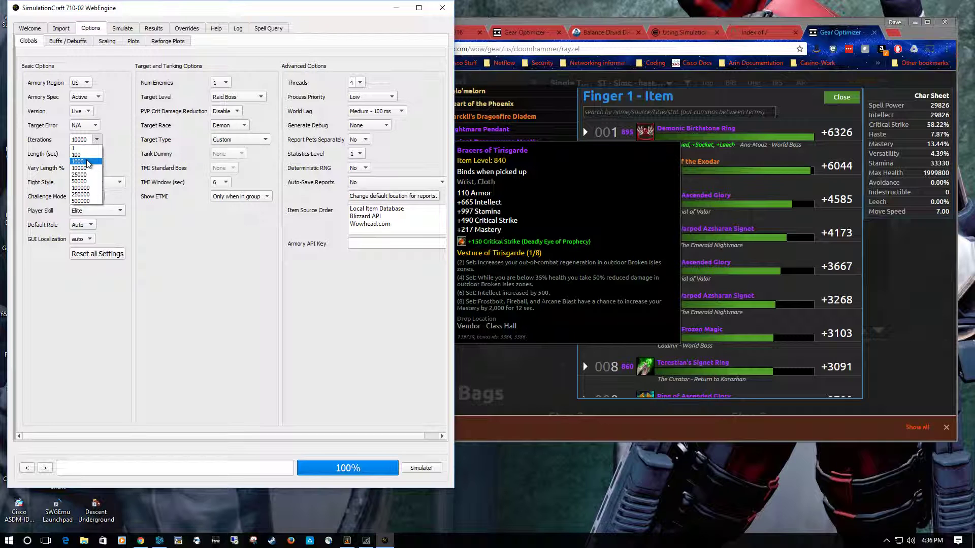
{"action": "left_click", "coordinate": [88, 161]}
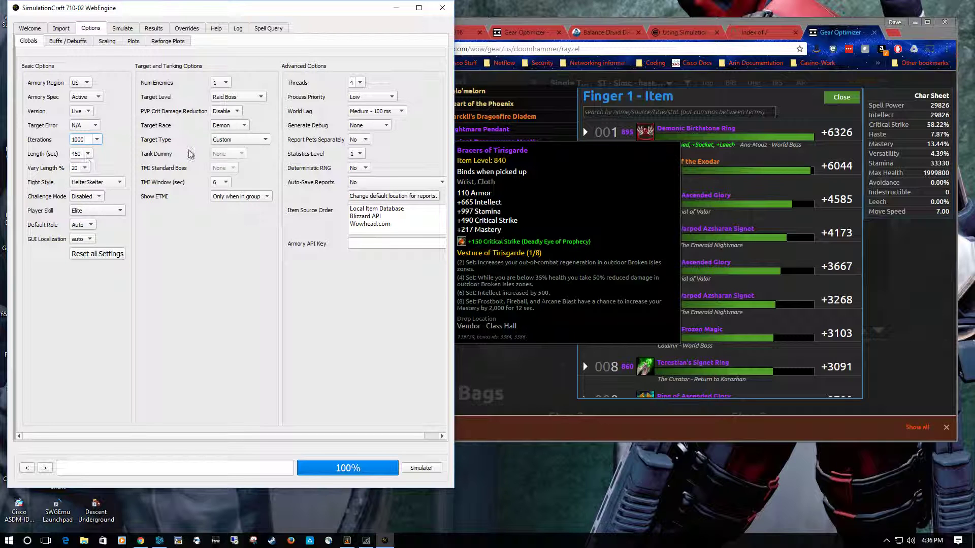
- Simulate the base profile with its two ring copies and compare their damage per second in the results
{"action": "left_click", "coordinate": [60, 29]}
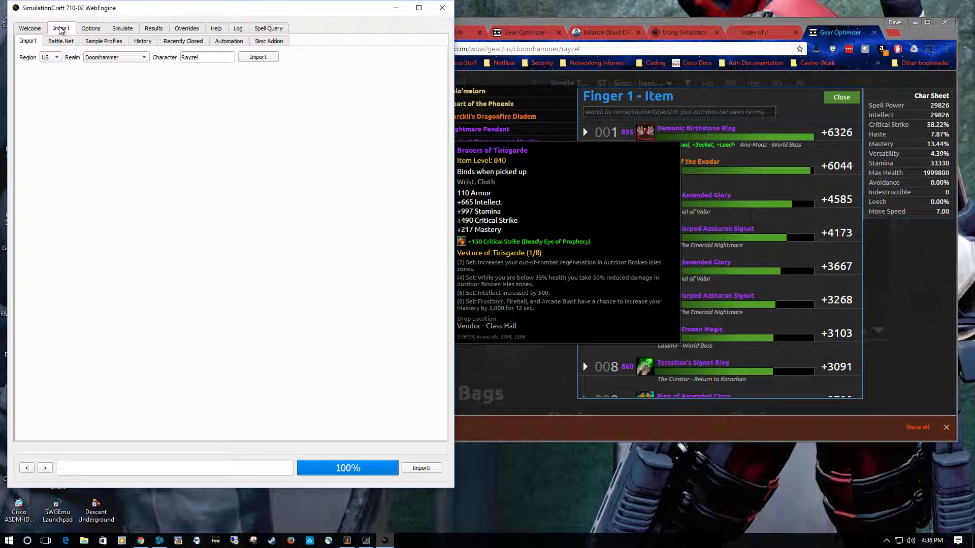
{"action": "left_click", "coordinate": [123, 29]}
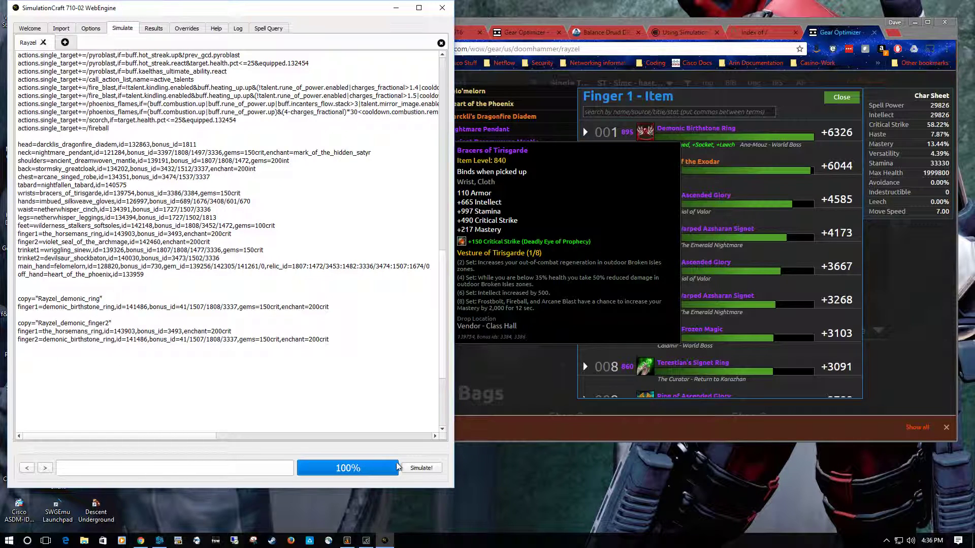
{"action": "left_click", "coordinate": [424, 471]}
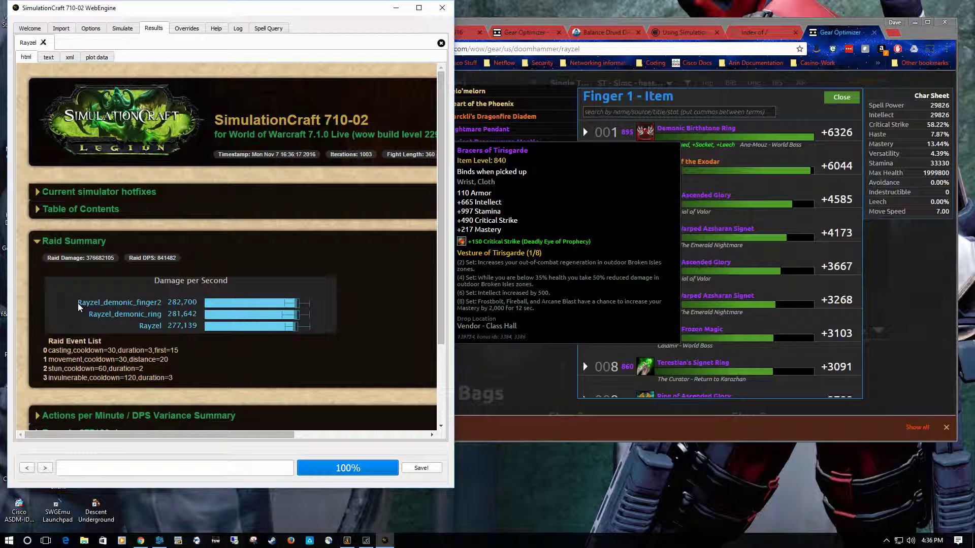
{"action": "mouse_move", "coordinate": [231, 304]}
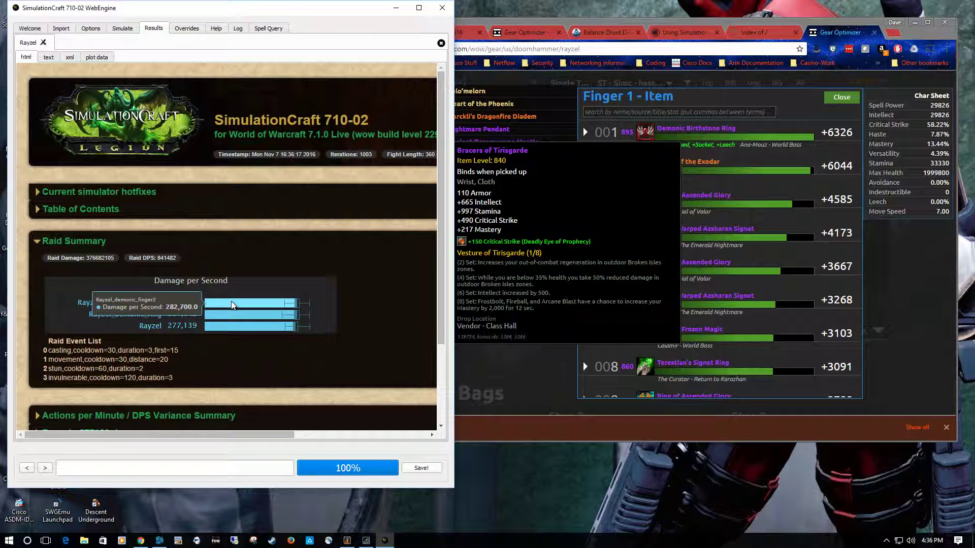
{"action": "mouse_move", "coordinate": [297, 308]}
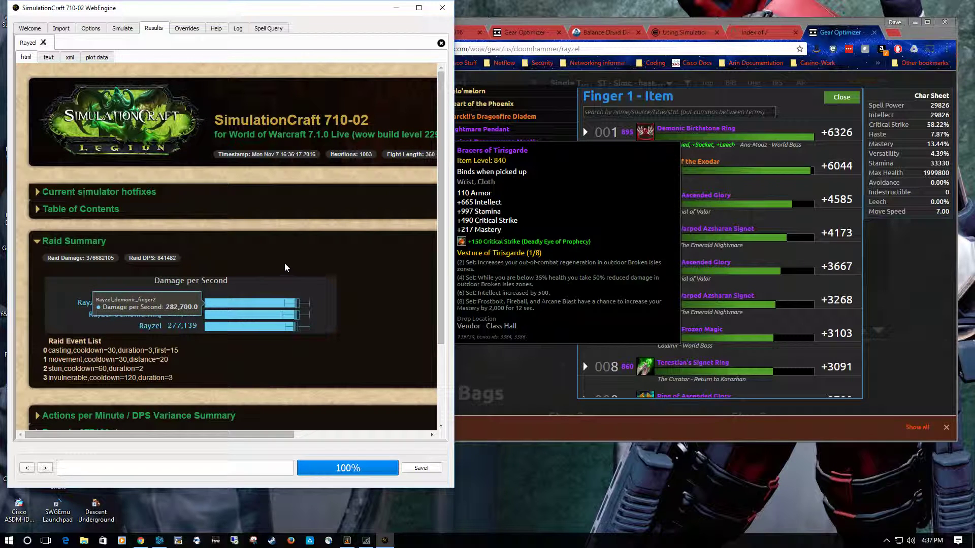
- Set the target error to 0.05% in the global options
{"action": "left_click", "coordinate": [89, 29]}
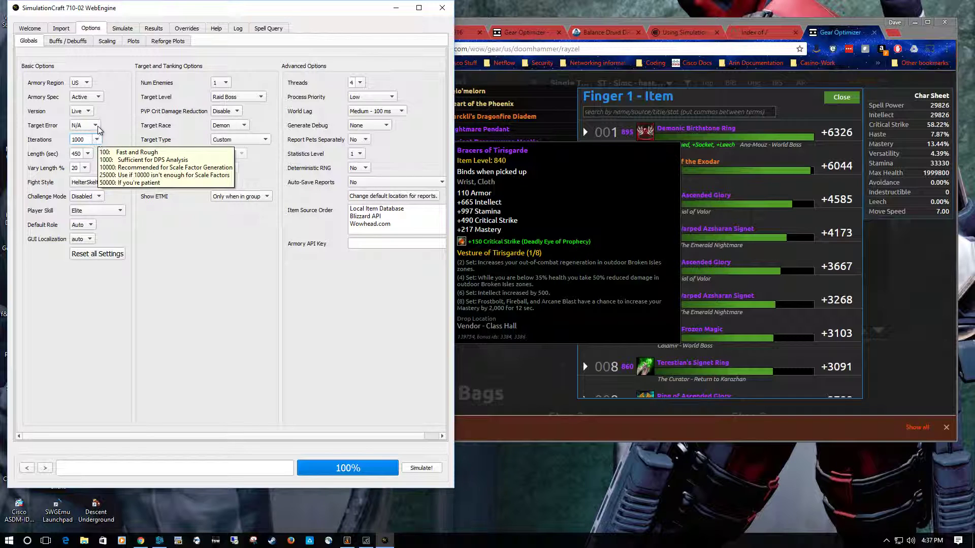
{"action": "left_click", "coordinate": [99, 128]}
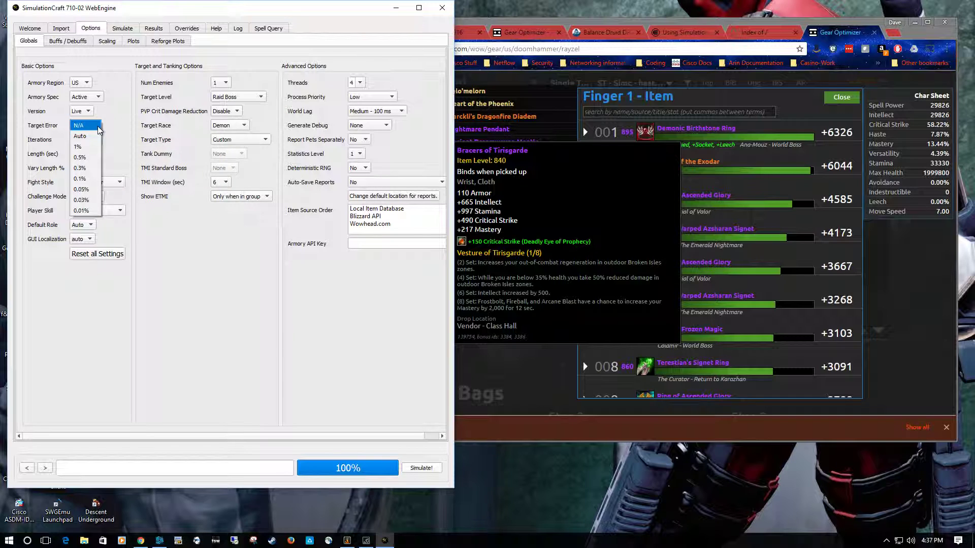
{"action": "left_click", "coordinate": [83, 191]}
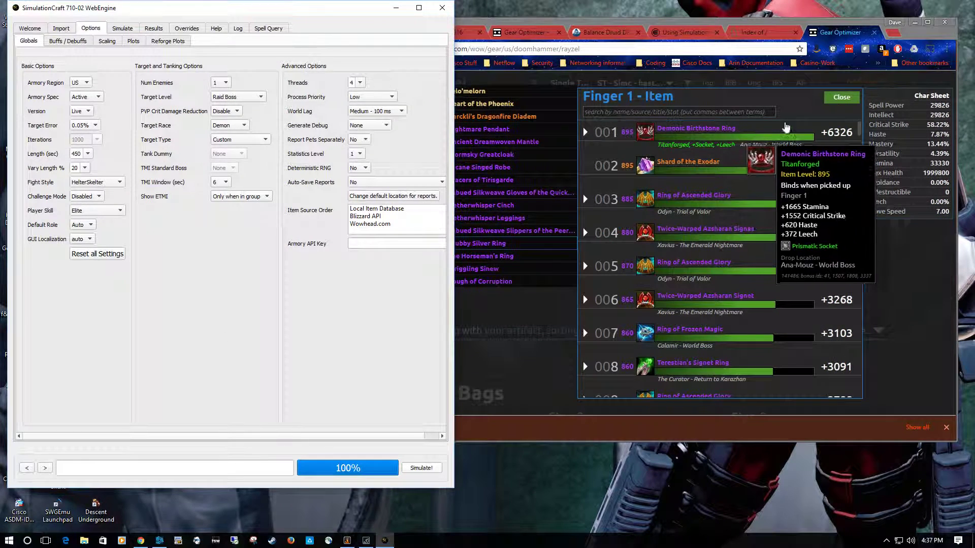
- Close the Finger 1 item list in Ask Mr. Robot and highlight the first demonic_birthstone_ring entry's bonus_id value in the SimulationCraft profile
{"action": "left_click", "coordinate": [839, 99]}
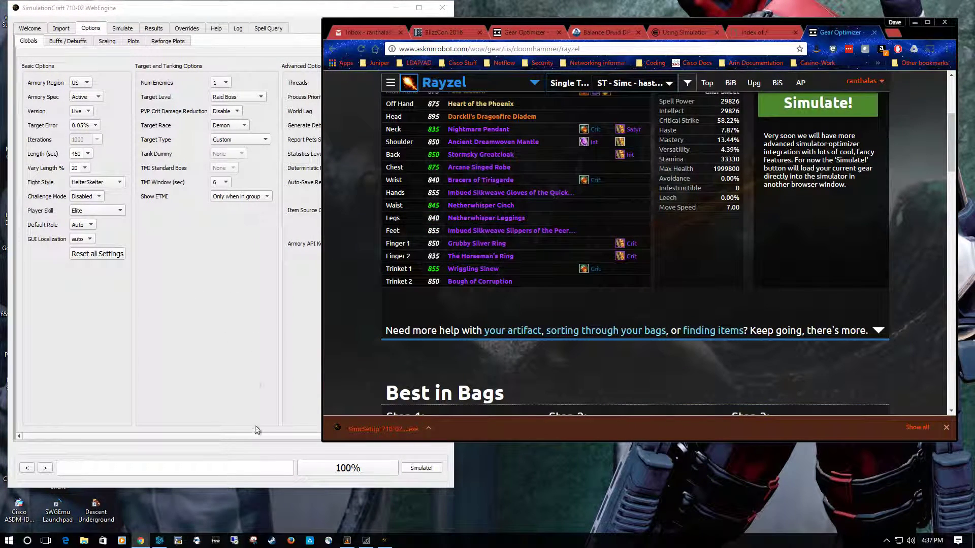
{"action": "left_click", "coordinate": [270, 445]}
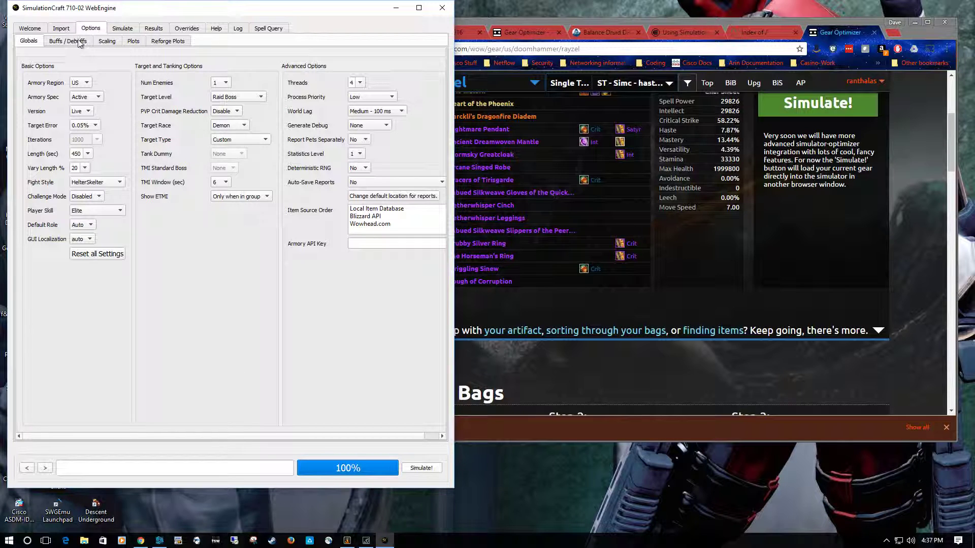
{"action": "left_click", "coordinate": [119, 29]}
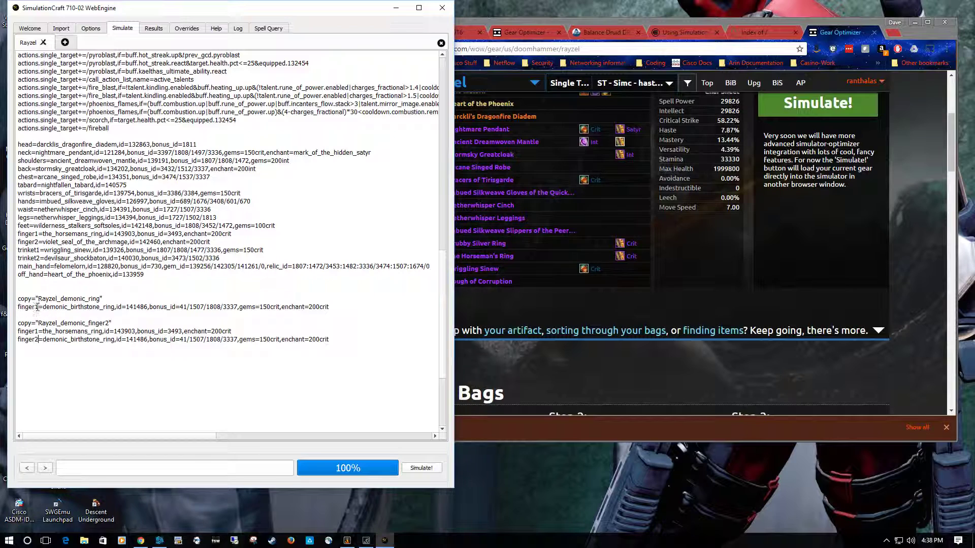
{"action": "left_click_drag", "start_coordinate": [117, 306], "coordinate": [234, 307]}
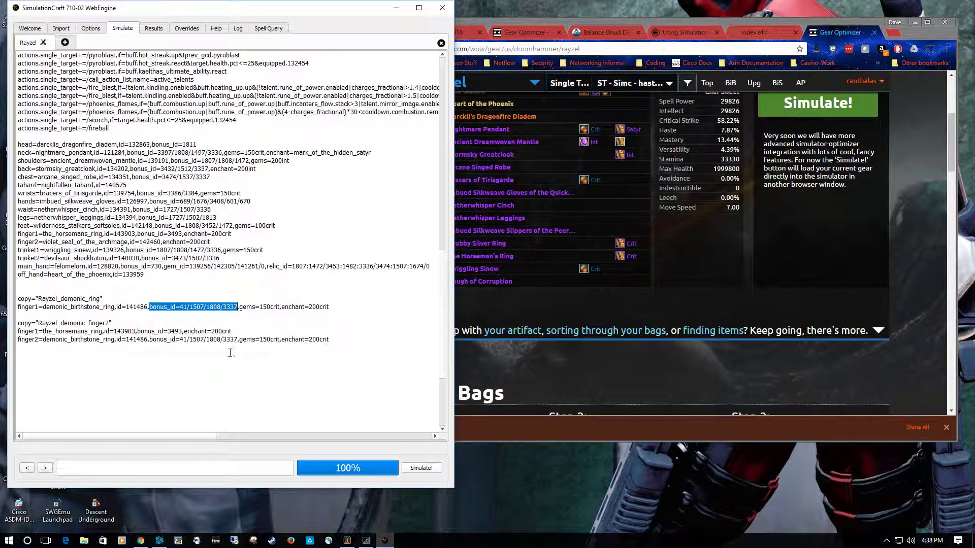
- Highlight the gems and enchant values of the first demonic_birthstone_ring entry and the enchant value on the neck line
{"action": "left_click_drag", "start_coordinate": [239, 307], "coordinate": [330, 307]}
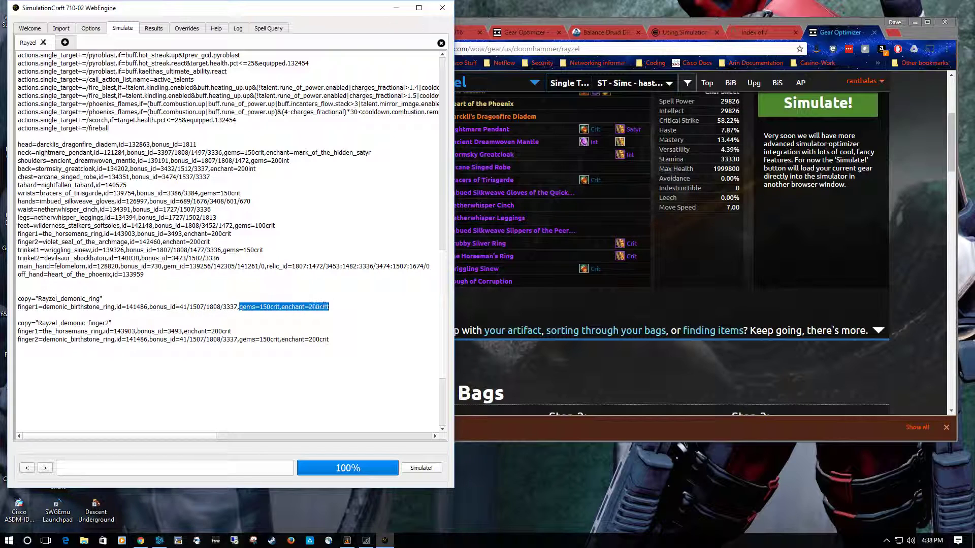
{"action": "left_click", "coordinate": [361, 313]}
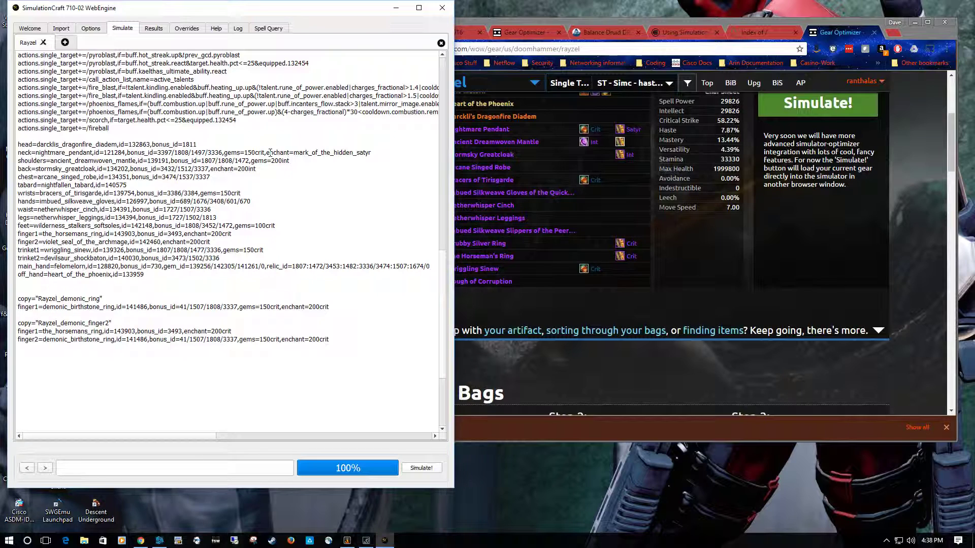
{"action": "left_click_drag", "start_coordinate": [266, 153], "coordinate": [382, 151]}
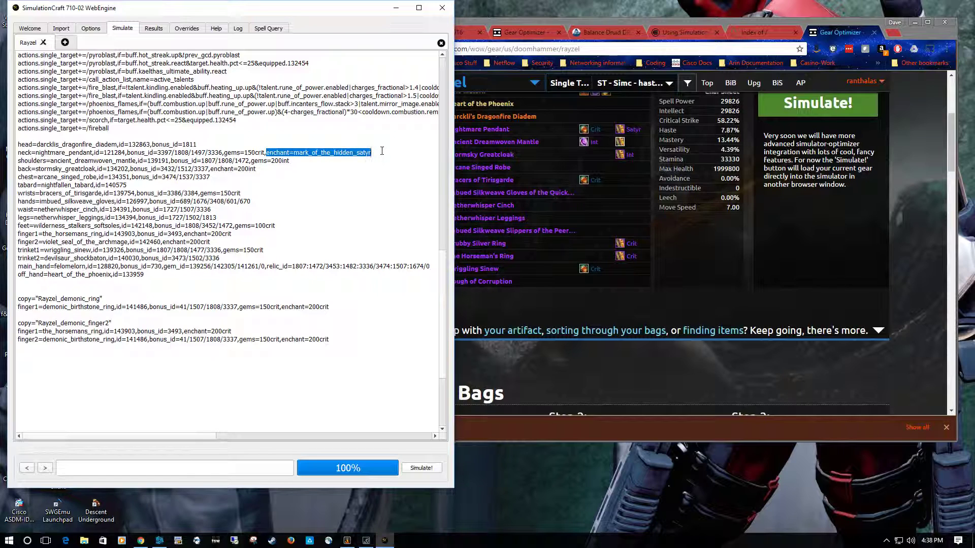
{"action": "left_click", "coordinate": [355, 177]}
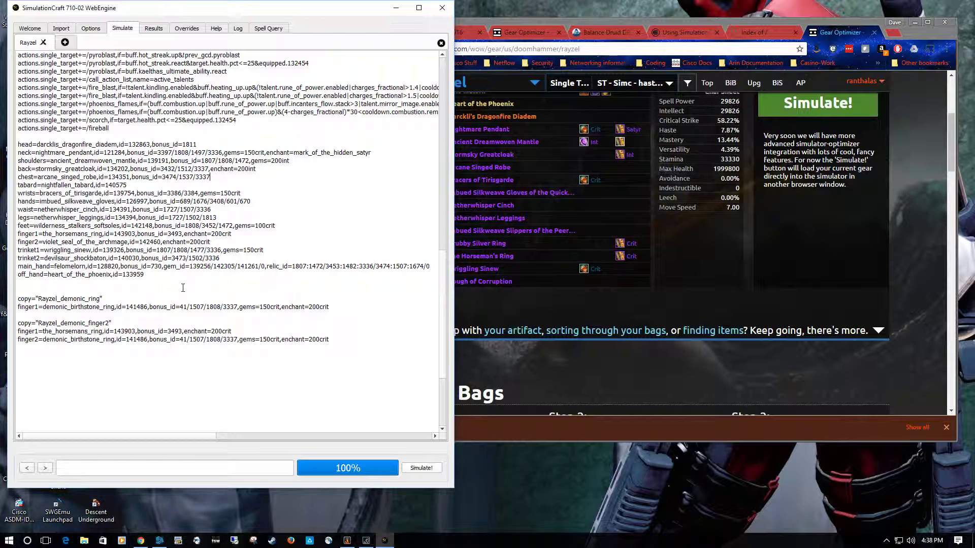
- Highlight the main_hand gem_id and relic_id values, and inspect the Exothermic Core's details in Ask Mr. Robot's Main Hand Gem 1 list
{"action": "left_click_drag", "start_coordinate": [266, 266], "coordinate": [431, 267]}
{"action": "left_click", "coordinate": [399, 306]}
{"action": "left_click", "coordinate": [566, 310]}
{"action": "scroll", "coordinate": [596, 307], "scroll_direction": "up", "scroll_amount": 4}
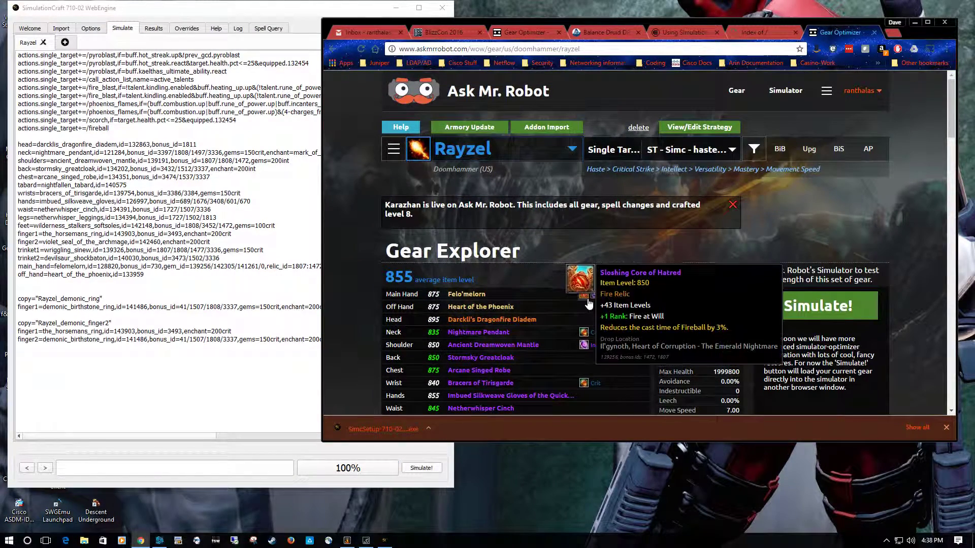
{"action": "left_click", "coordinate": [584, 296]}
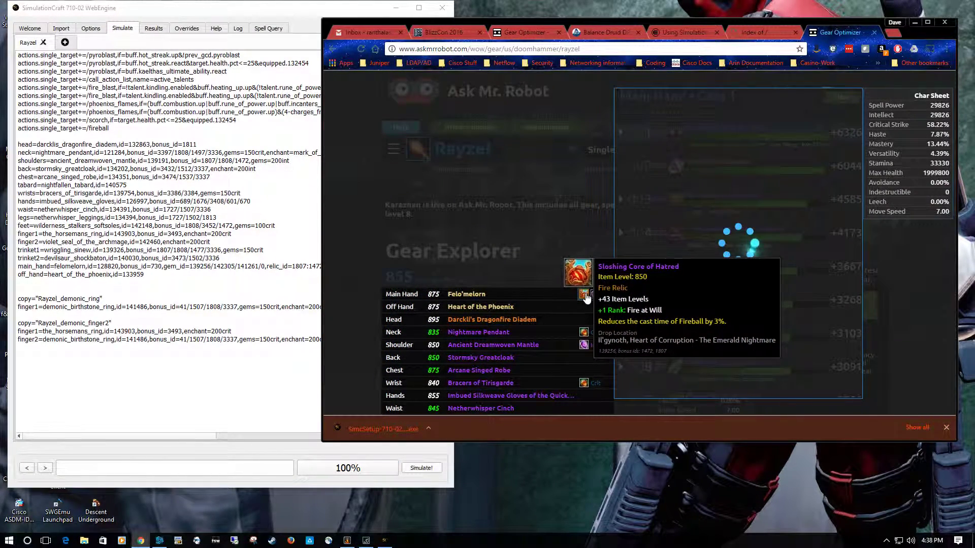
{"action": "mouse_move", "coordinate": [689, 169]}
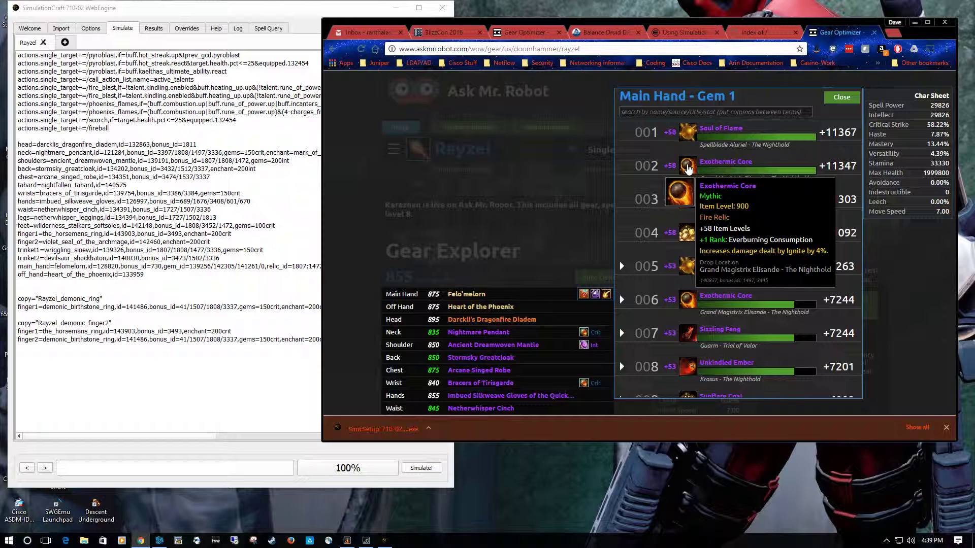
- Return to SimulationCraft and highlight the individual relic_id values on the main_hand line
{"action": "left_click", "coordinate": [335, 8]}
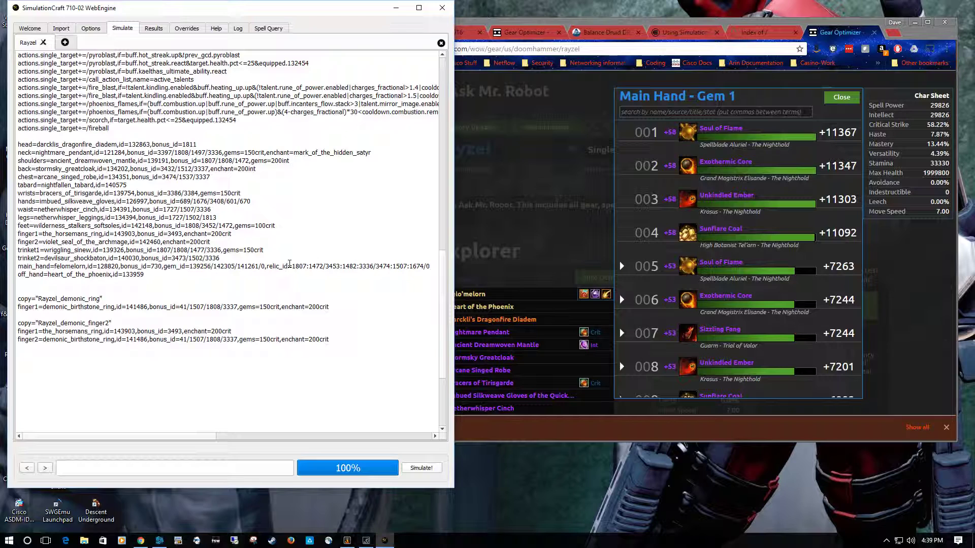
{"action": "double_click", "coordinate": [298, 266]}
{"action": "left_click_drag", "start_coordinate": [309, 267], "coordinate": [340, 268]}
{"action": "left_click", "coordinate": [341, 289]}
{"action": "left_click_drag", "start_coordinate": [293, 269], "coordinate": [430, 268]}
{"action": "left_click", "coordinate": [417, 285]}
- Review the whole profile and highlight the finger1 line in the demonic_ring copy
{"action": "scroll", "coordinate": [250, 288], "scroll_direction": "down", "scroll_amount": 6}
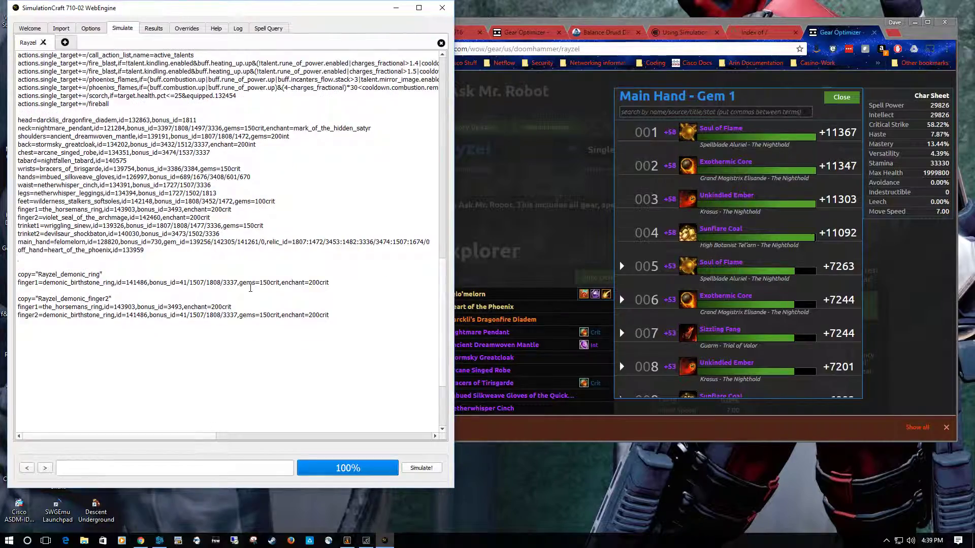
{"action": "scroll", "coordinate": [251, 287], "scroll_direction": "up", "scroll_amount": 15}
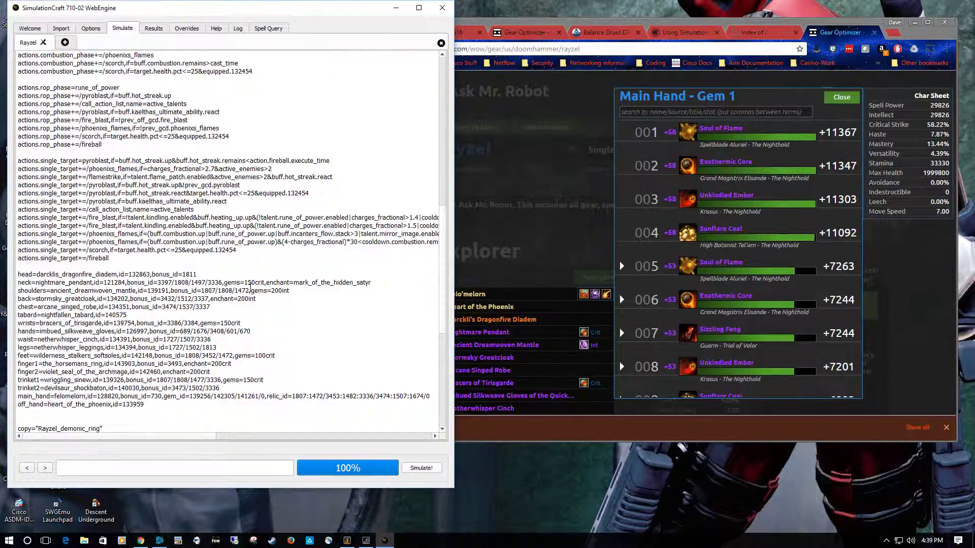
{"action": "scroll", "coordinate": [250, 288], "scroll_direction": "up", "scroll_amount": 7}
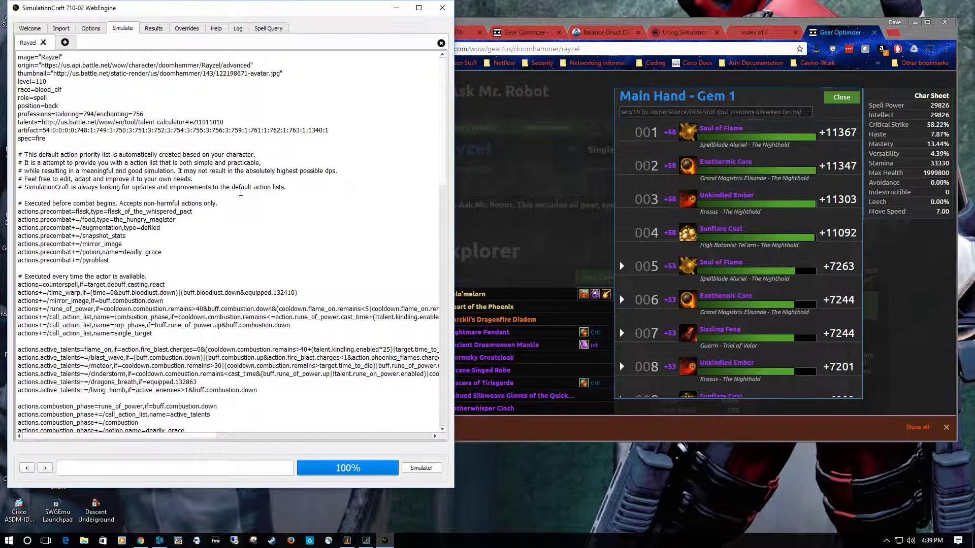
{"action": "scroll", "coordinate": [241, 191], "scroll_direction": "down", "scroll_amount": 20}
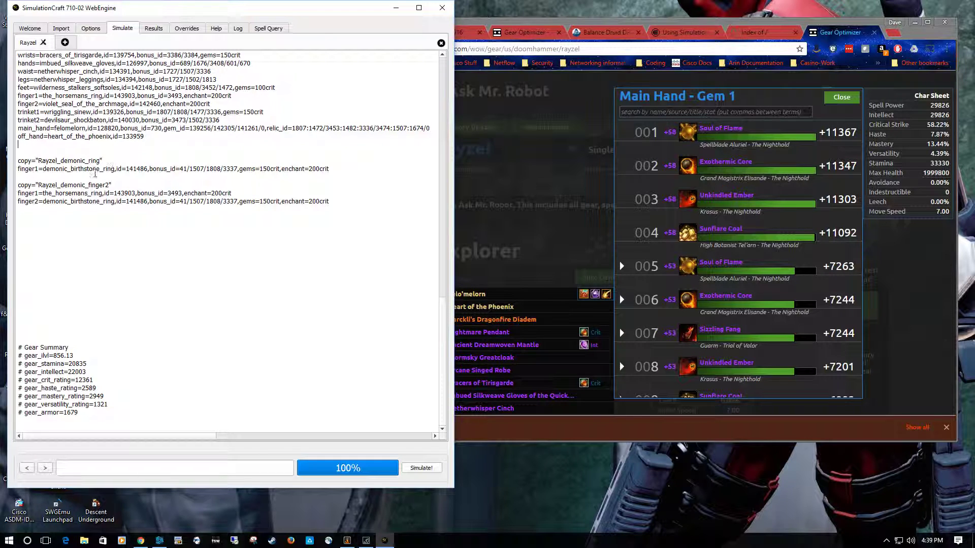
{"action": "left_click_drag", "start_coordinate": [18, 168], "coordinate": [313, 175]}
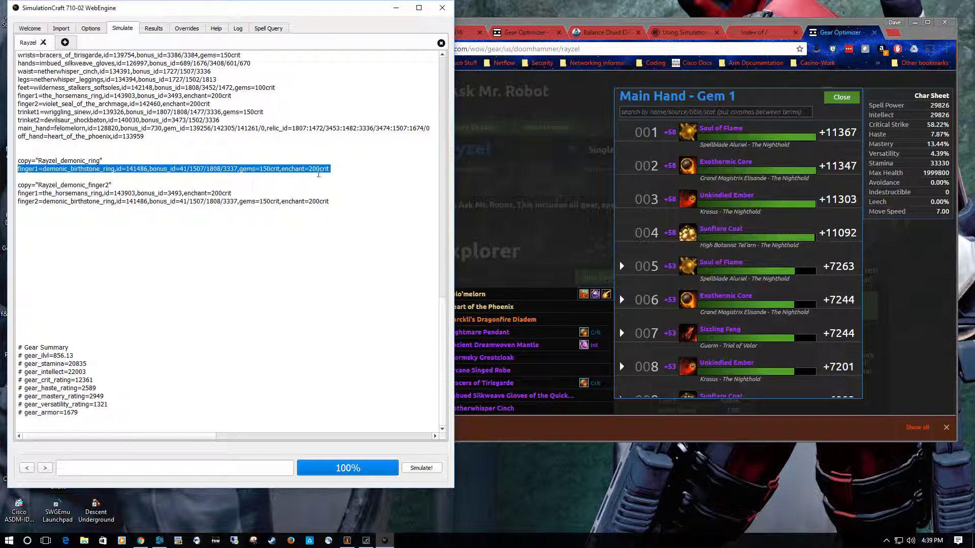
{"action": "left_click", "coordinate": [353, 169]}
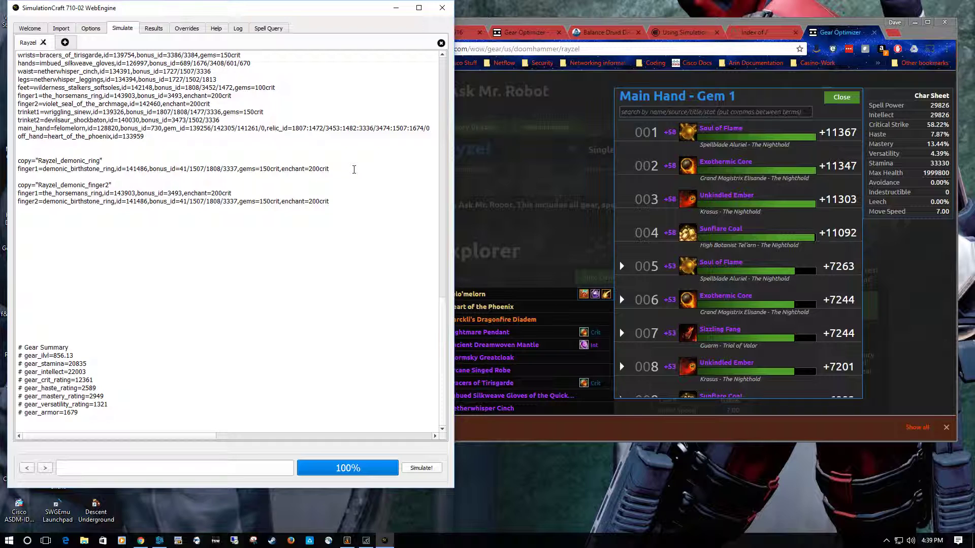
- Capitalize the option as Finger1 in the demonic_ring copy and try to simulate the profile
{"action": "left_click", "coordinate": [18, 161]}
{"action": "key", "text": "Down"}
{"action": "key", "text": "BackSpace"}
{"action": "type", "text": "C"}
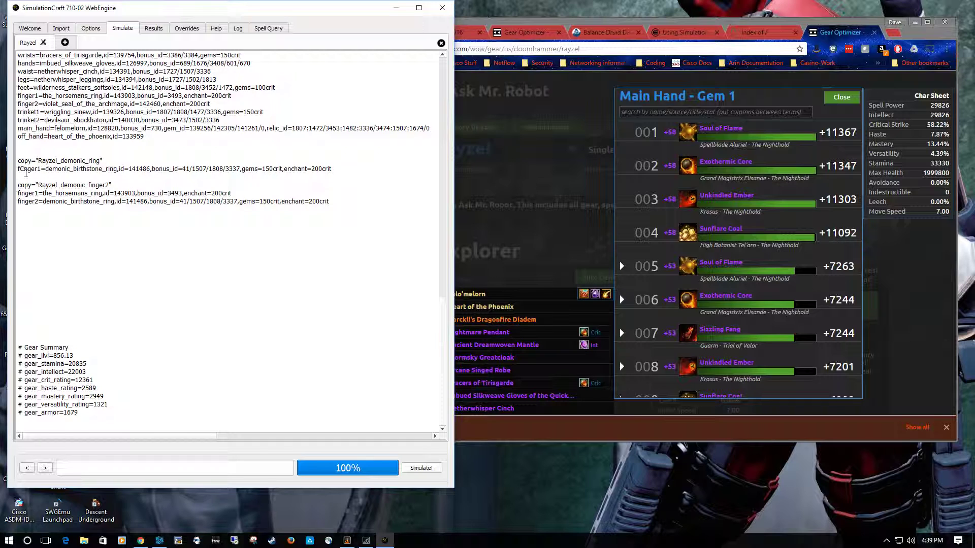
{"action": "key", "text": "Delete"}
{"action": "key", "text": "Delete"}
{"action": "type", "text": "Fi"}
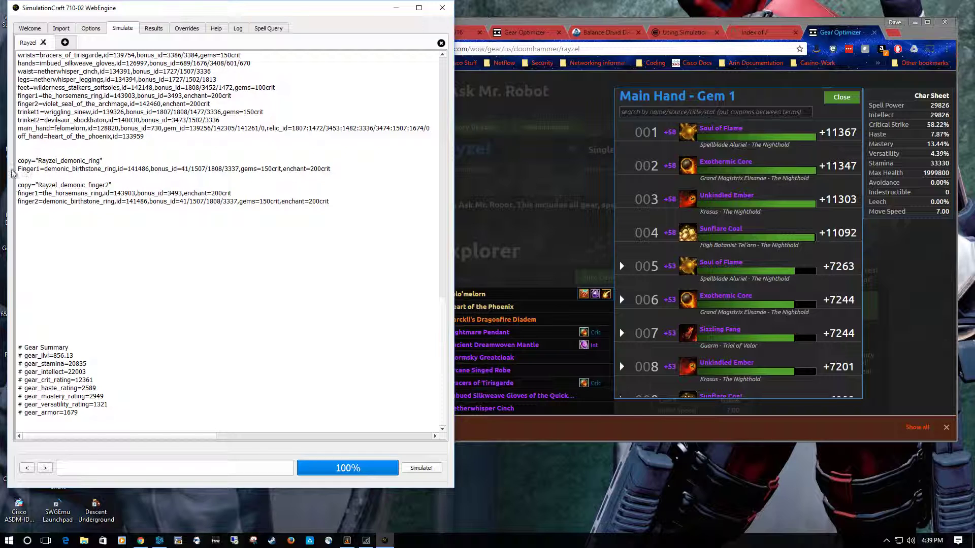
{"action": "left_click", "coordinate": [421, 470]}
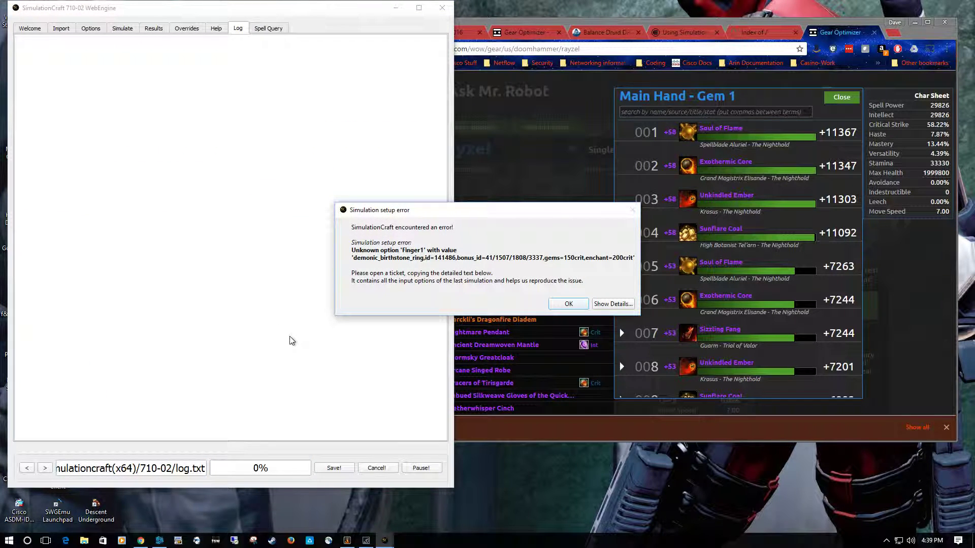
{"action": "left_click", "coordinate": [569, 304]}
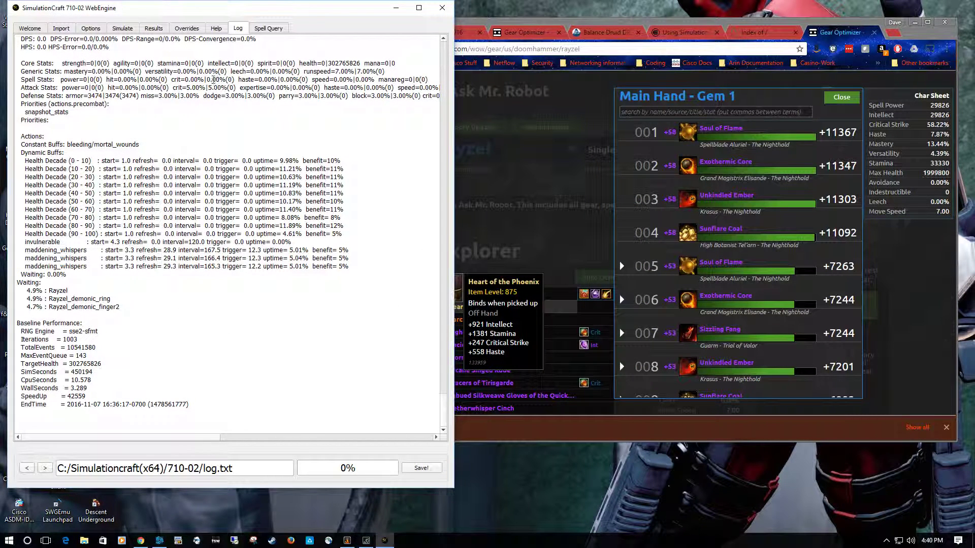
- Restore the lowercase finger1 option in the demonic_ring copy of the profile
{"action": "left_click", "coordinate": [119, 29]}
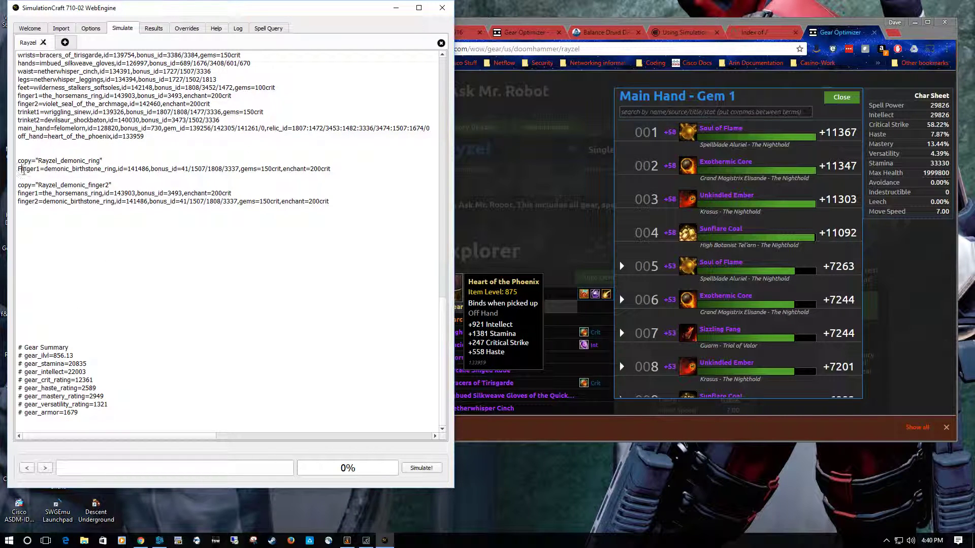
{"action": "key", "text": "BackSpace"}
{"action": "type", "text": "f"}
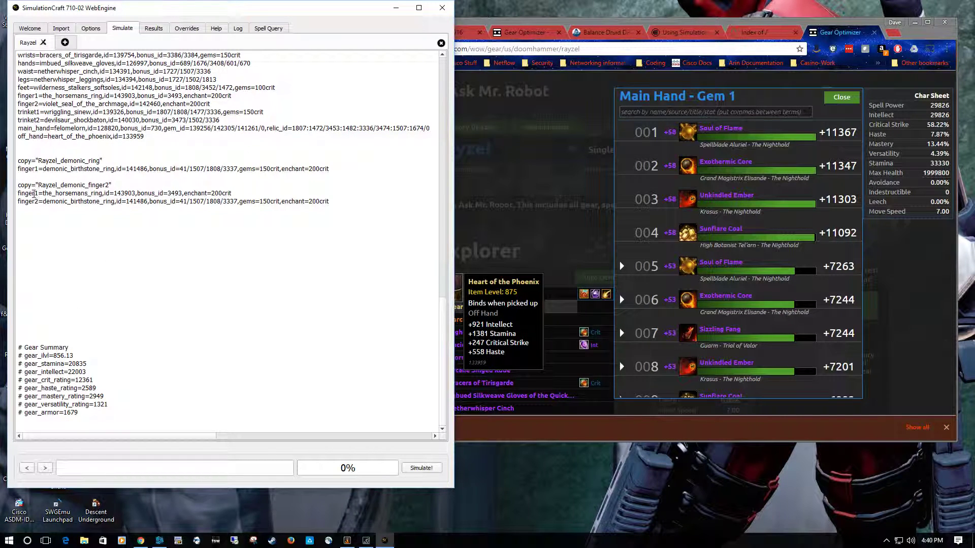
- Delete the finger1 the_horsemans_ring line from the demonic_finger2 copy, leaving no blank line
{"action": "scroll", "coordinate": [208, 291], "scroll_direction": "up", "scroll_amount": 8}
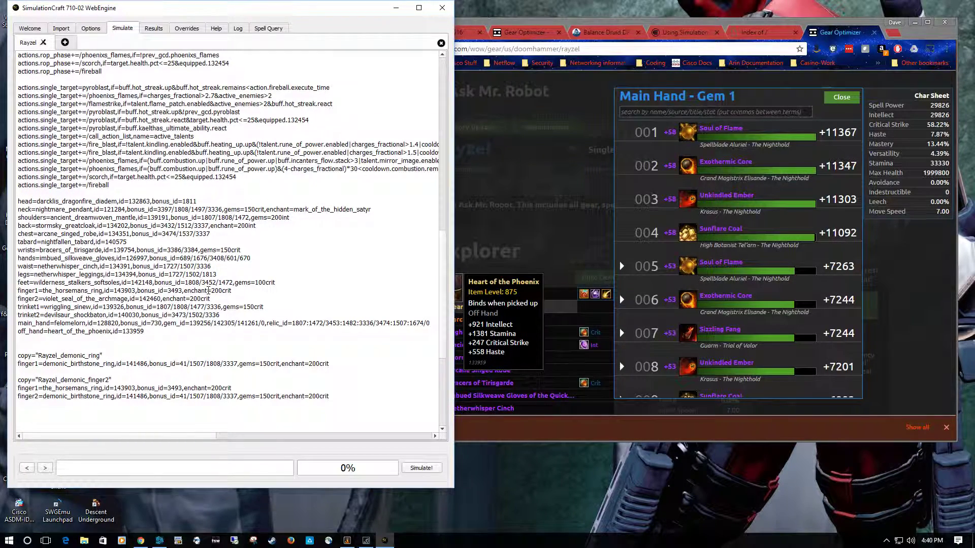
{"action": "scroll", "coordinate": [208, 290], "scroll_direction": "down", "scroll_amount": 4}
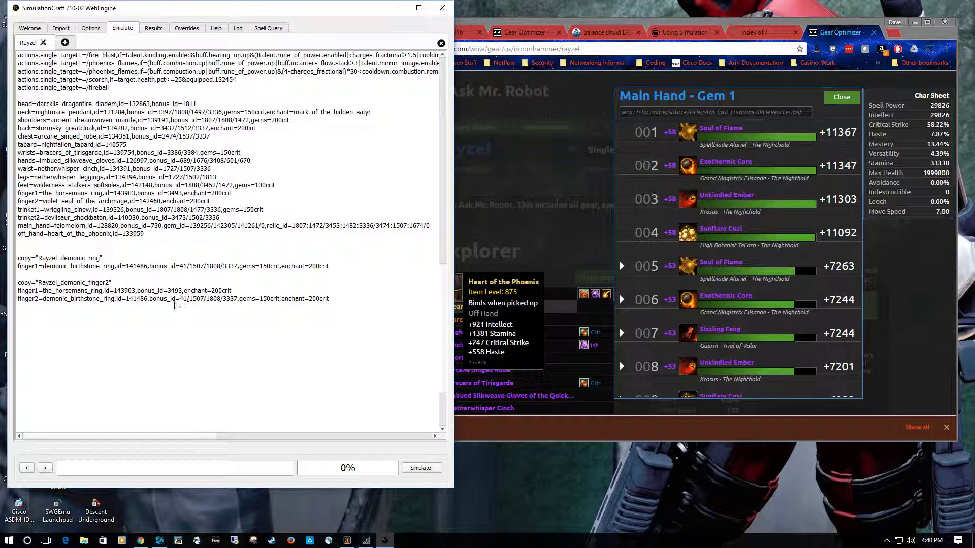
{"action": "left_click", "coordinate": [244, 290]}
{"action": "left_click_drag", "start_coordinate": [244, 290], "coordinate": [17, 292]}
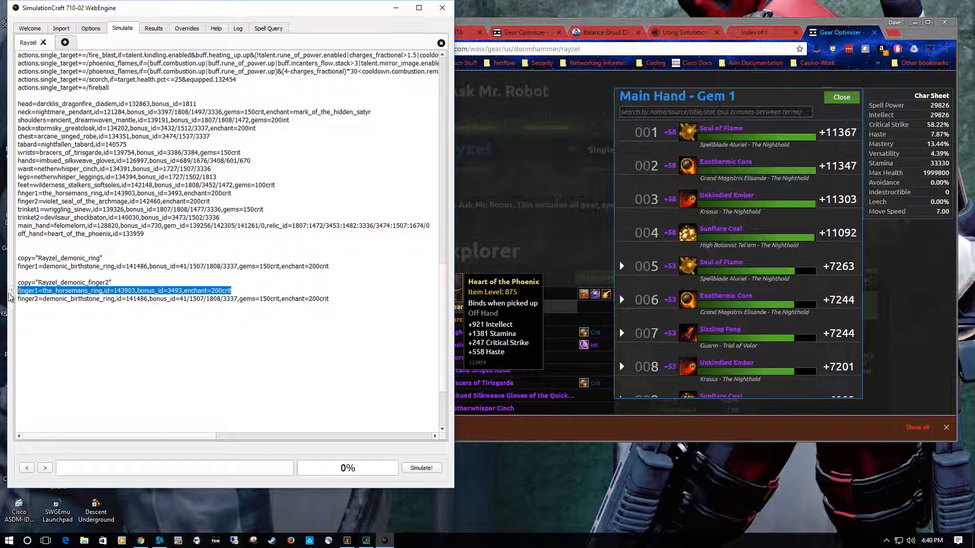
{"action": "key", "text": "BackSpace"}
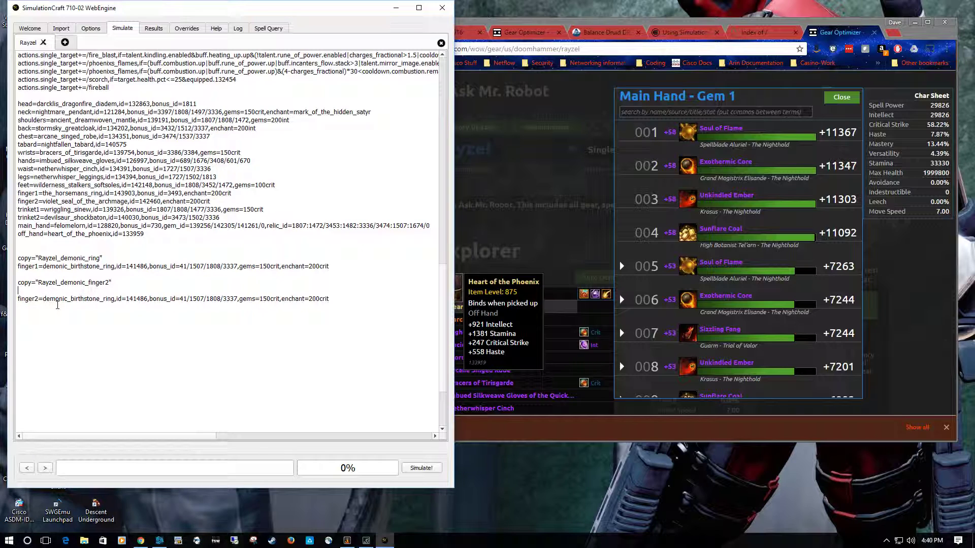
{"action": "key", "text": "BackSpace"}
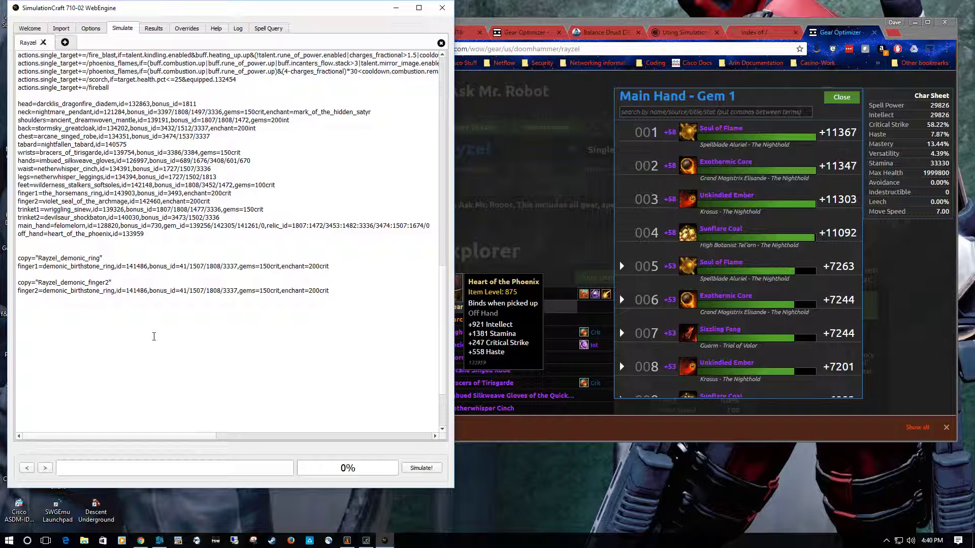
- Review the profile's gear lines, close the Main Hand Gem 1 list in Ask Mr. Robot, and return to SimulationCraft
{"action": "scroll", "coordinate": [153, 337], "scroll_direction": "up", "scroll_amount": 1}
{"action": "scroll", "coordinate": [154, 337], "scroll_direction": "up", "scroll_amount": 3}
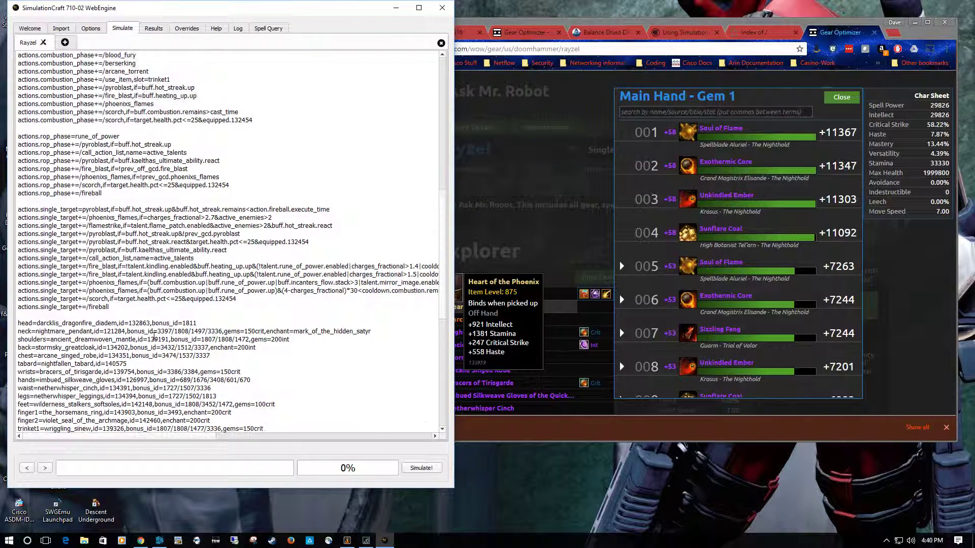
{"action": "scroll", "coordinate": [154, 337], "scroll_direction": "down", "scroll_amount": 4}
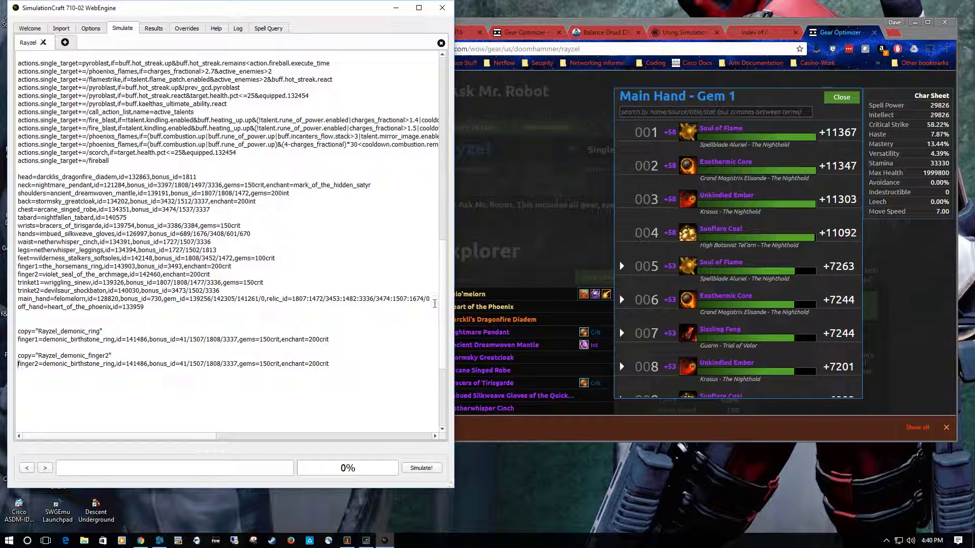
{"action": "left_click", "coordinate": [604, 70]}
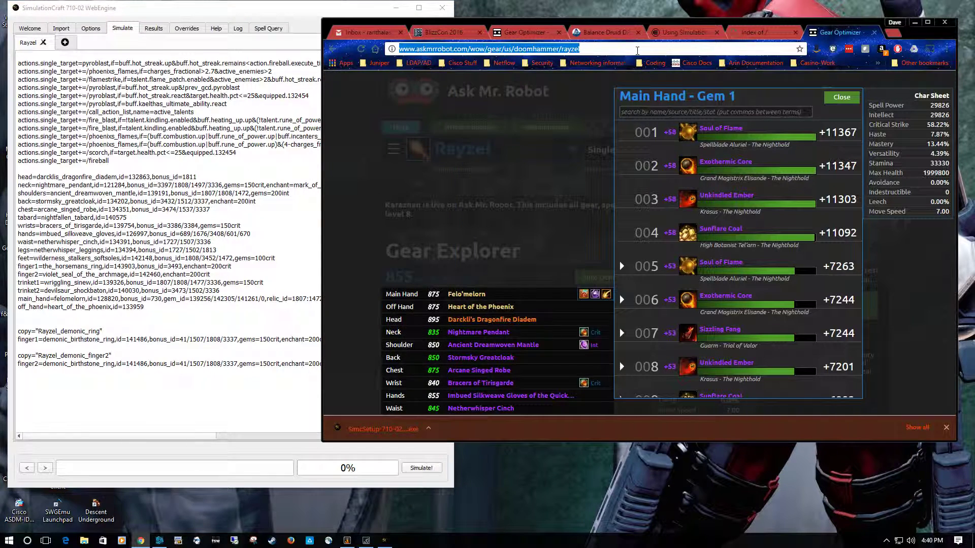
{"action": "left_click", "coordinate": [841, 98]}
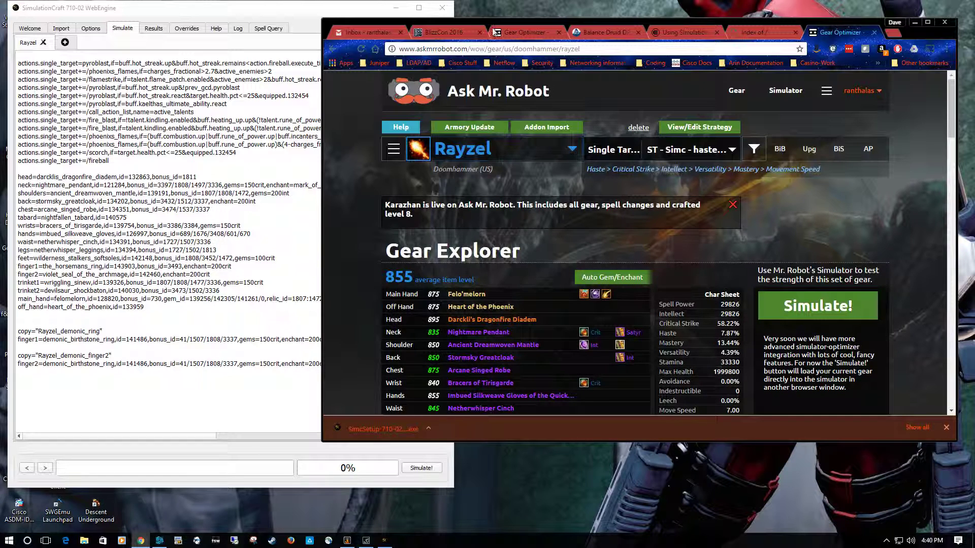
{"action": "left_click", "coordinate": [340, 9]}
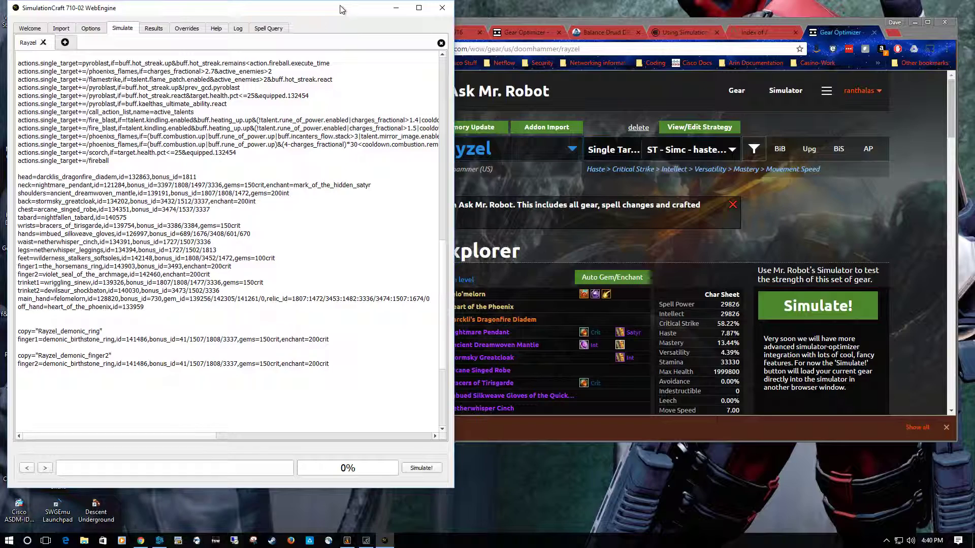
- Open the altered-time.com forum in a new browser tab and look over its World of Warcraft sections
{"action": "left_click", "coordinate": [627, 49]}
{"action": "key", "text": "ctrl+t"}
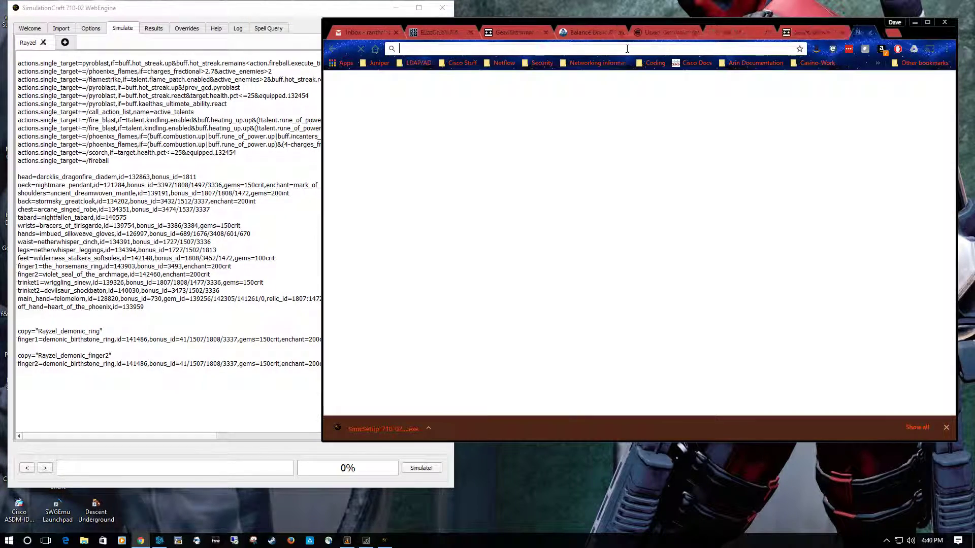
{"action": "type", "text": "alt"}
{"action": "key", "text": "Return"}
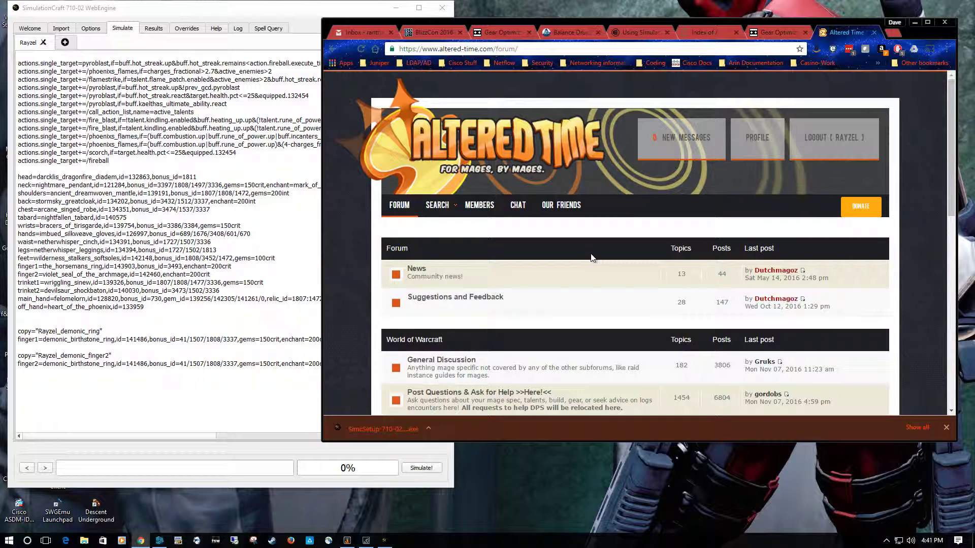
{"action": "scroll", "coordinate": [591, 257], "scroll_direction": "down", "scroll_amount": 6}
{"action": "scroll", "coordinate": [424, 294], "scroll_direction": "up", "scroll_amount": 1}
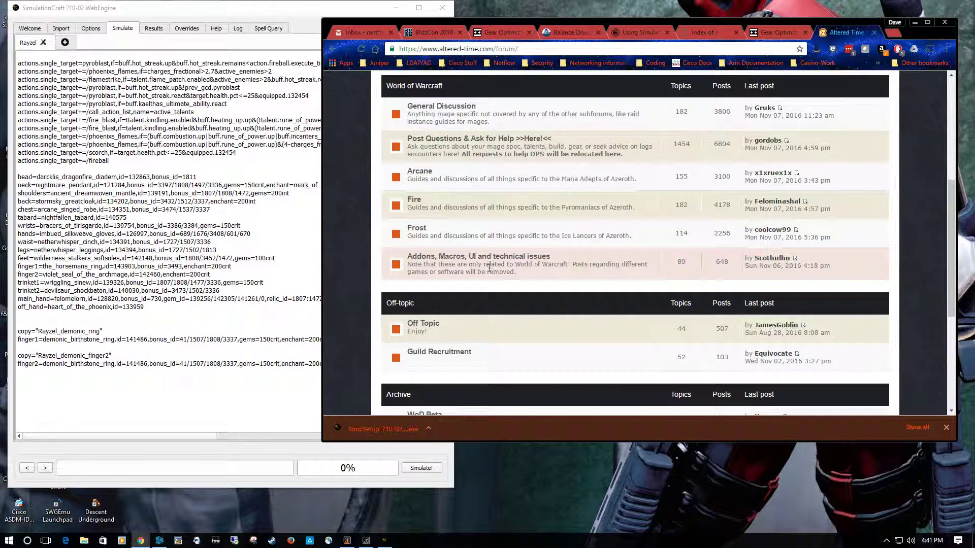
{"action": "scroll", "coordinate": [635, 276], "scroll_direction": "down", "scroll_amount": 4}
{"action": "scroll", "coordinate": [635, 278], "scroll_direction": "up", "scroll_amount": 10}
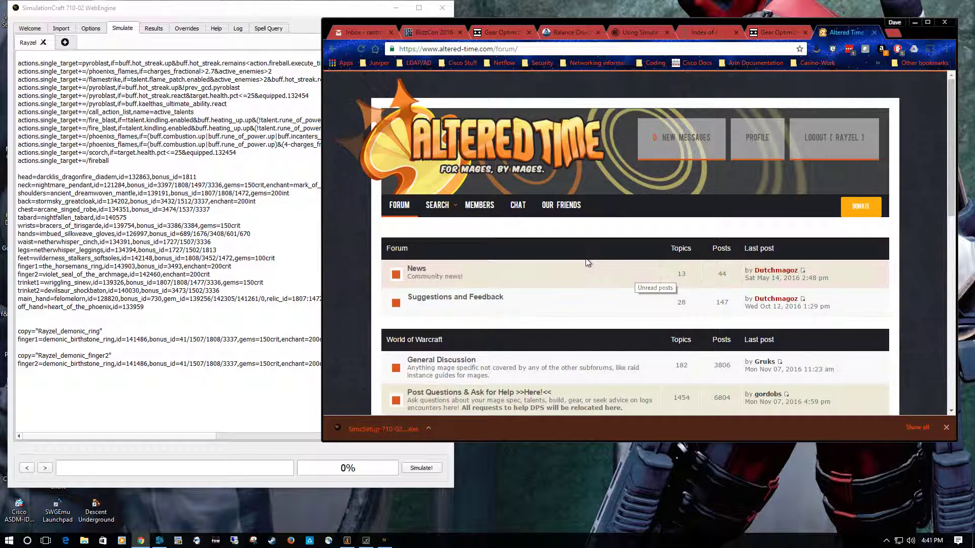
{"action": "scroll", "coordinate": [585, 259], "scroll_direction": "down", "scroll_amount": 5}
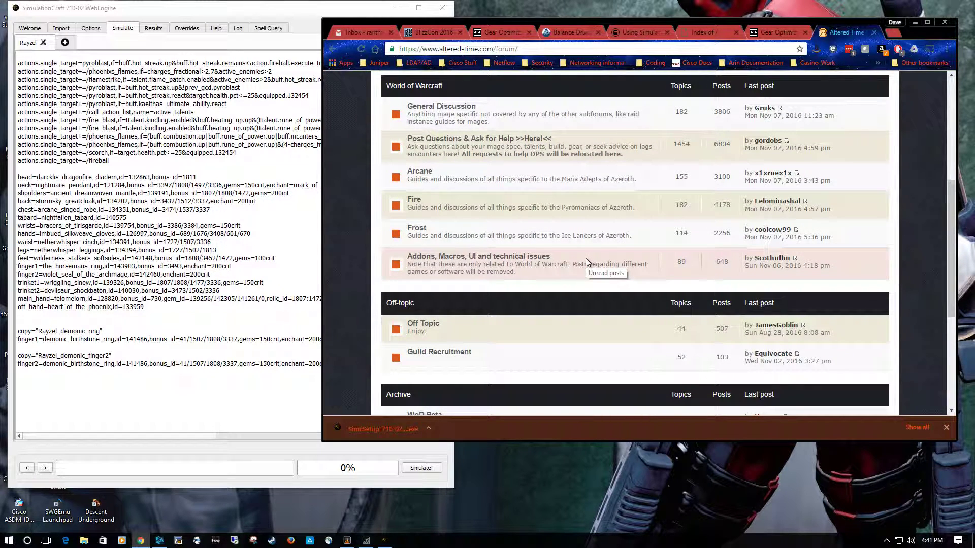